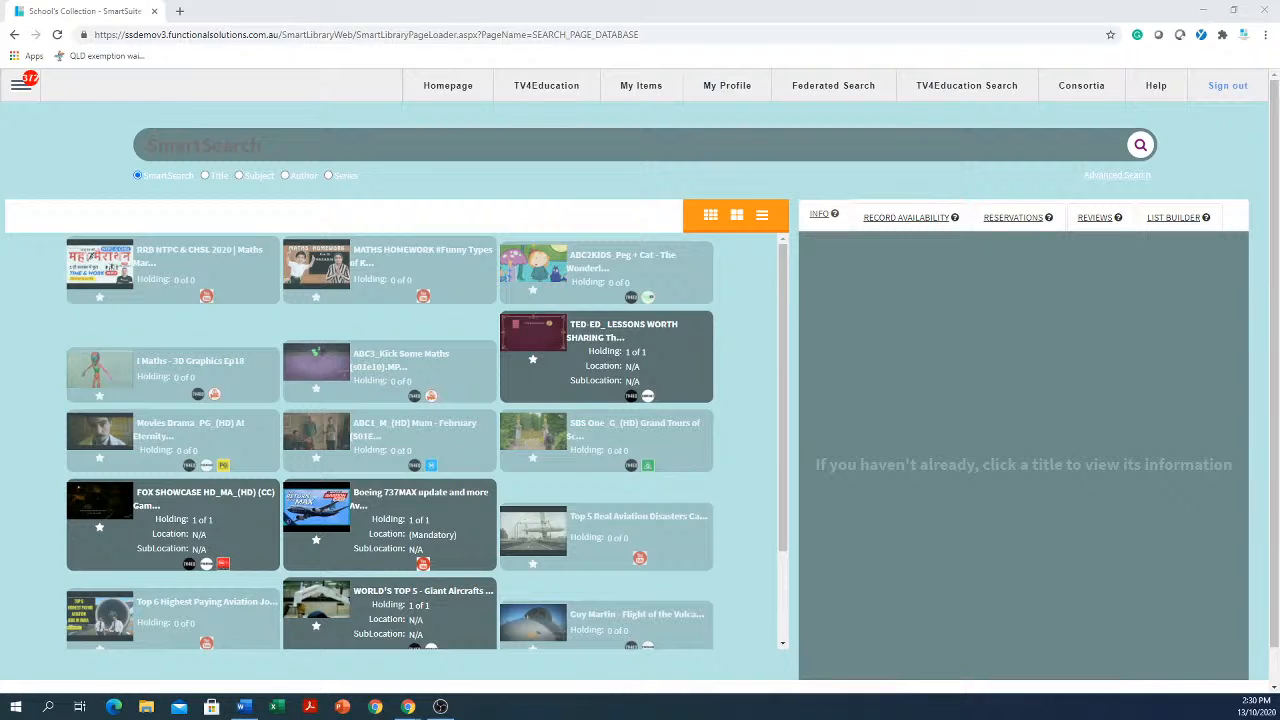
Search the library collection for "cat"
left_click(535, 146)
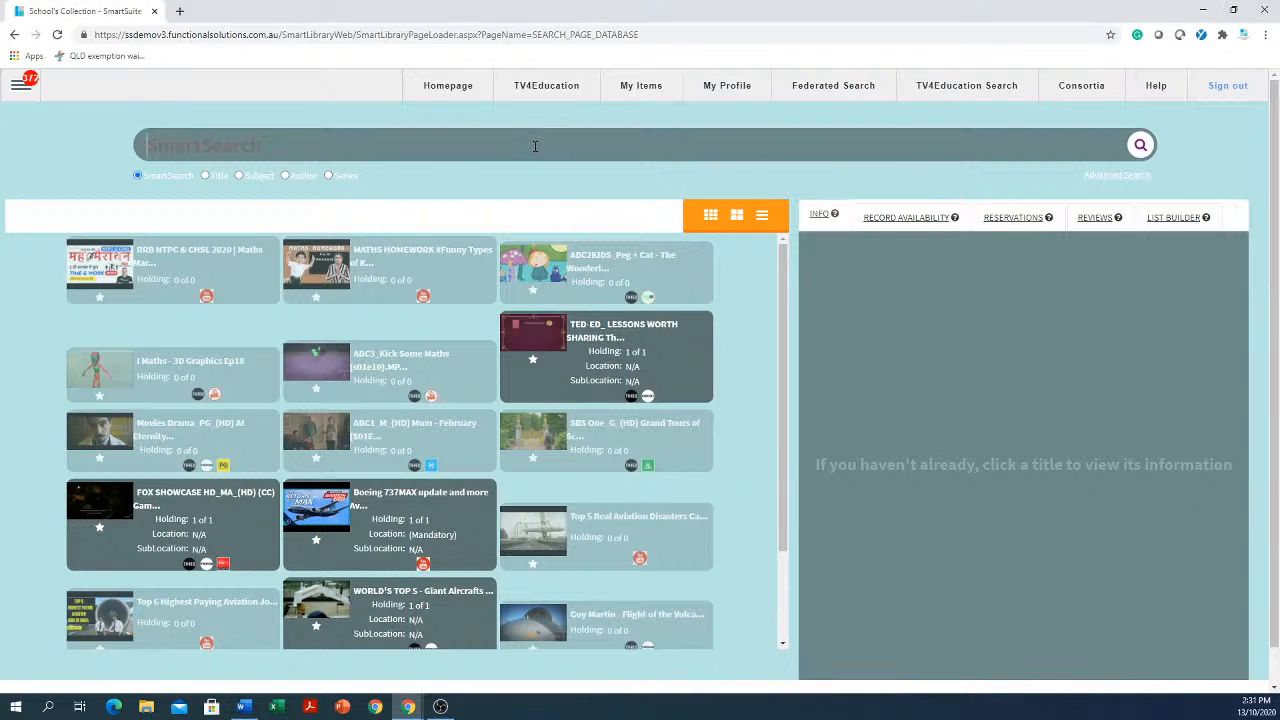
type("cat")
key("Return")
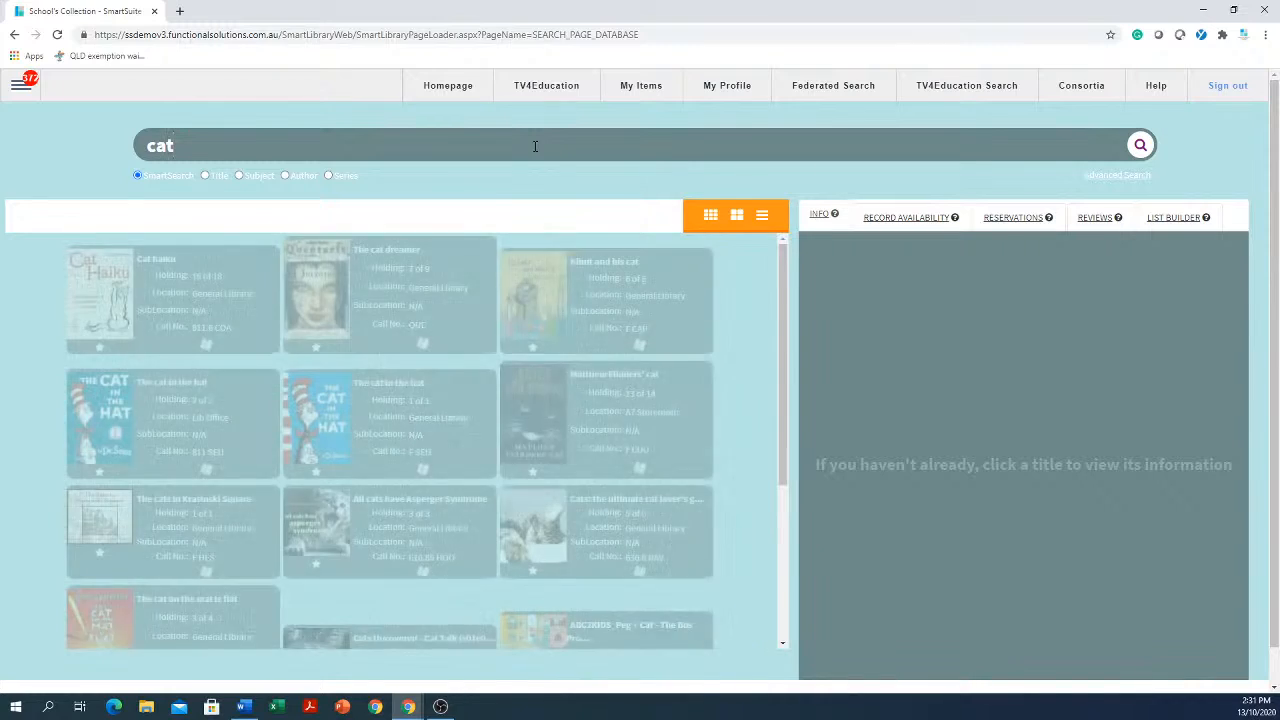
Scroll the results and open the details of the title The cat lady
scroll(386, 410, "down", 6)
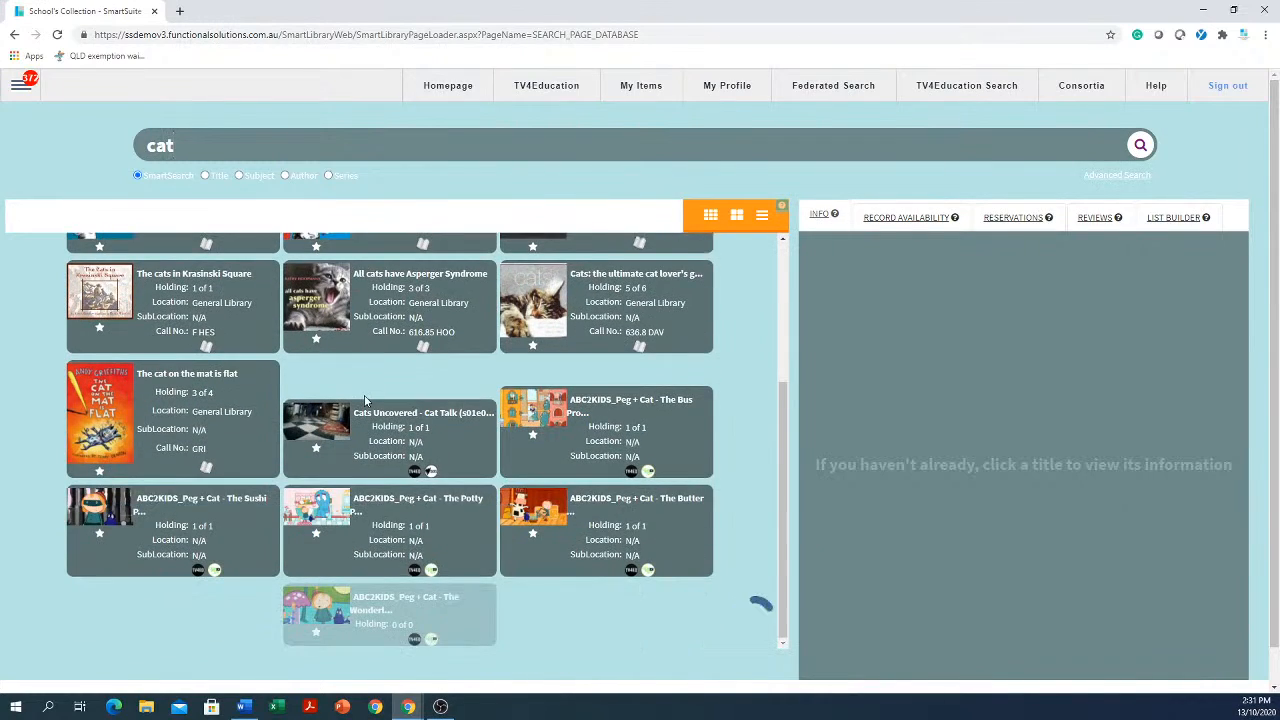
scroll(376, 405, "down", 2)
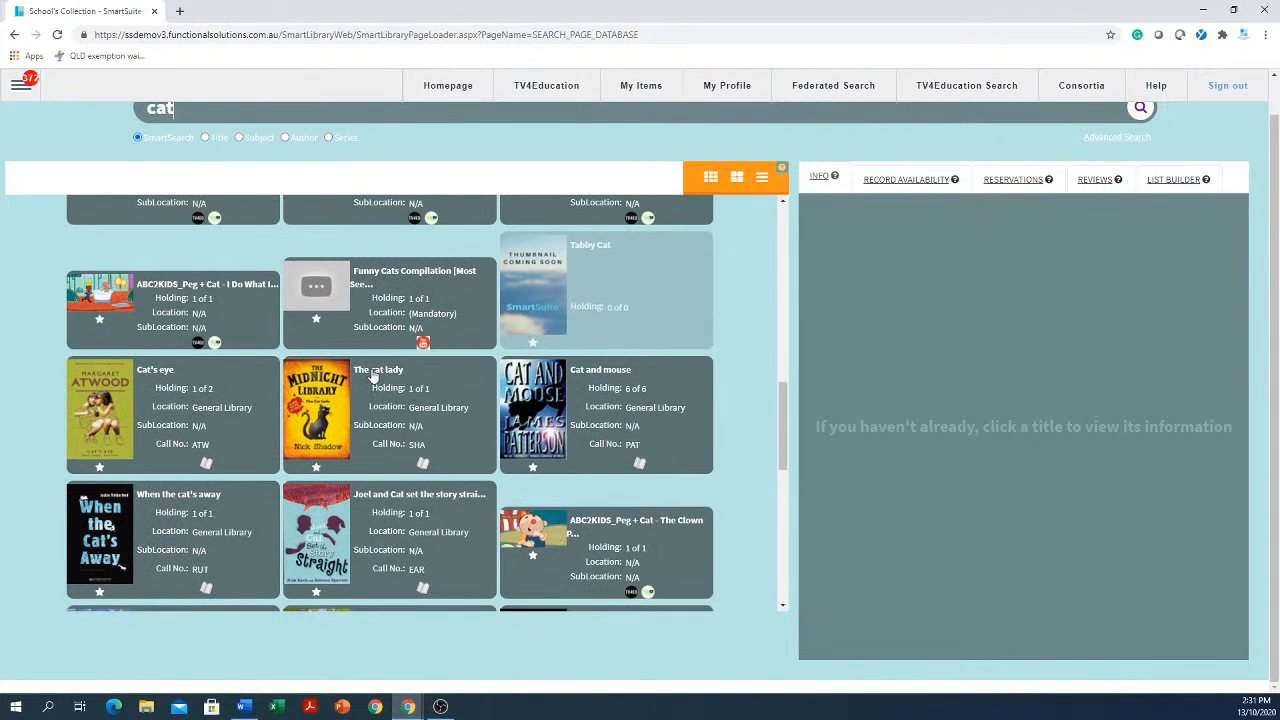
left_click(372, 385)
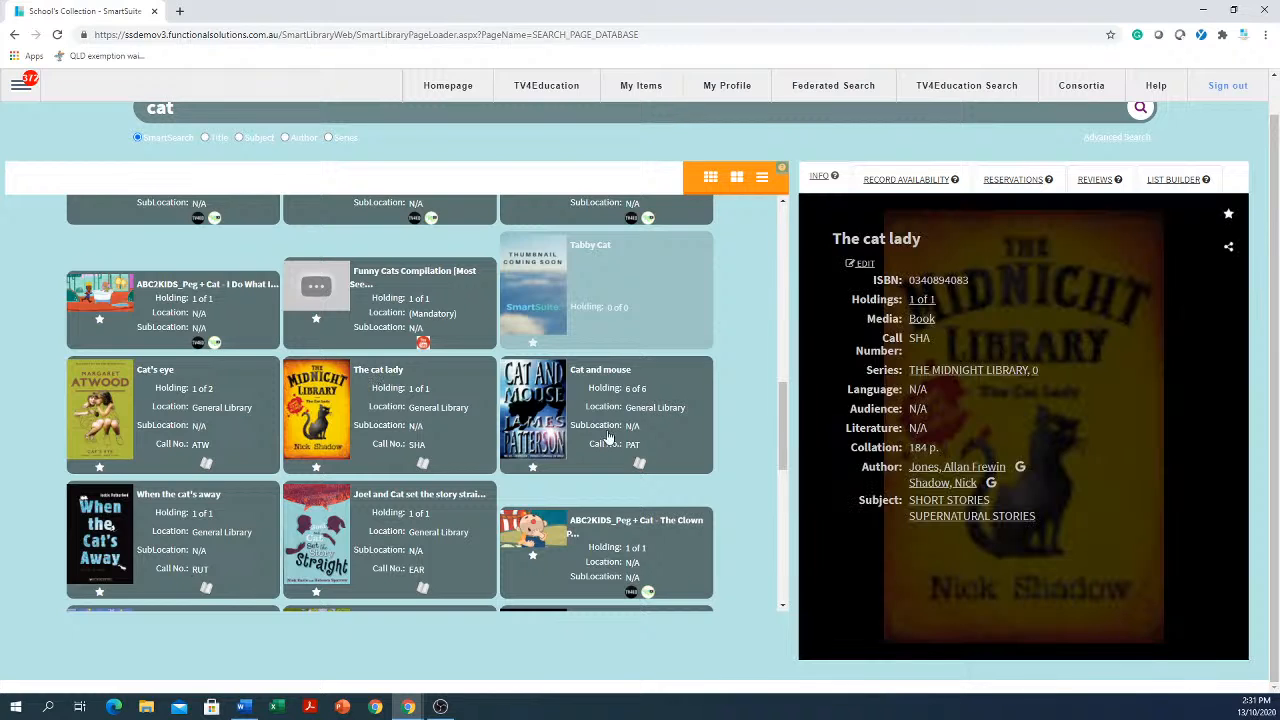
Open The cat lady in the catalogue editor and review its record tabs, ending on the Copy tab
left_click(865, 265)
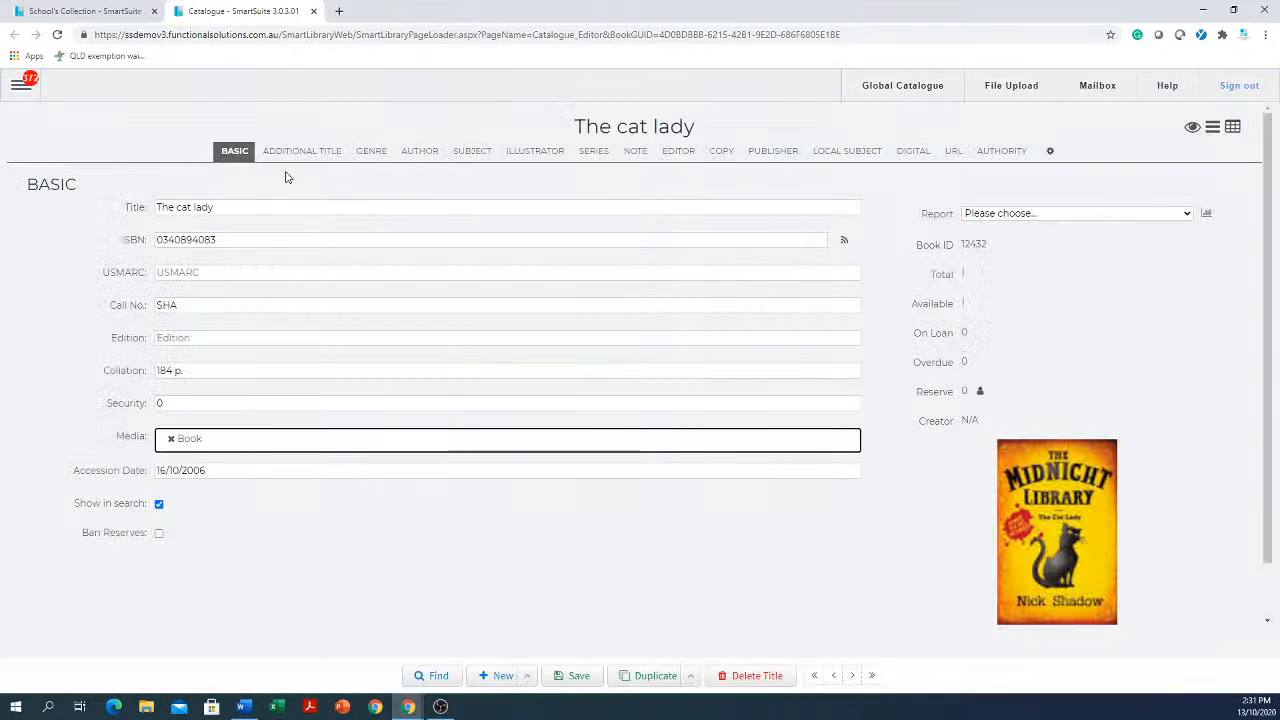
left_click(302, 151)
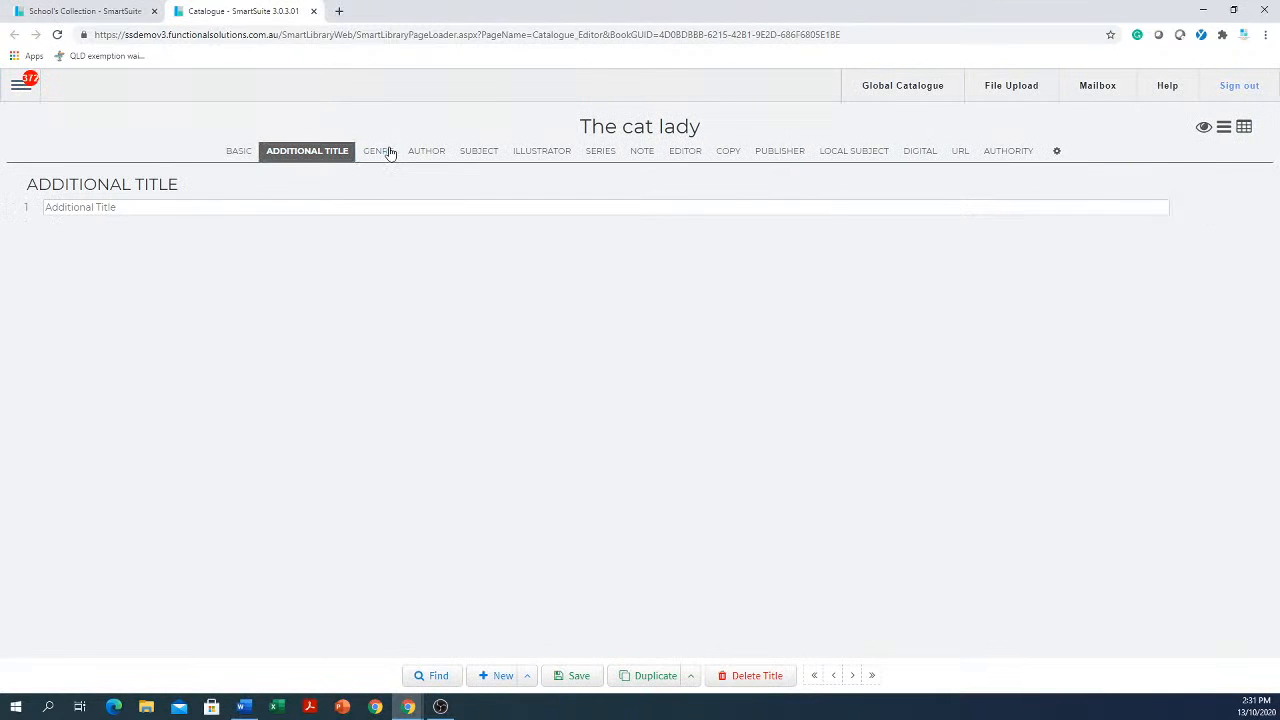
left_click(386, 151)
left_click_drag(444, 152, 421, 163)
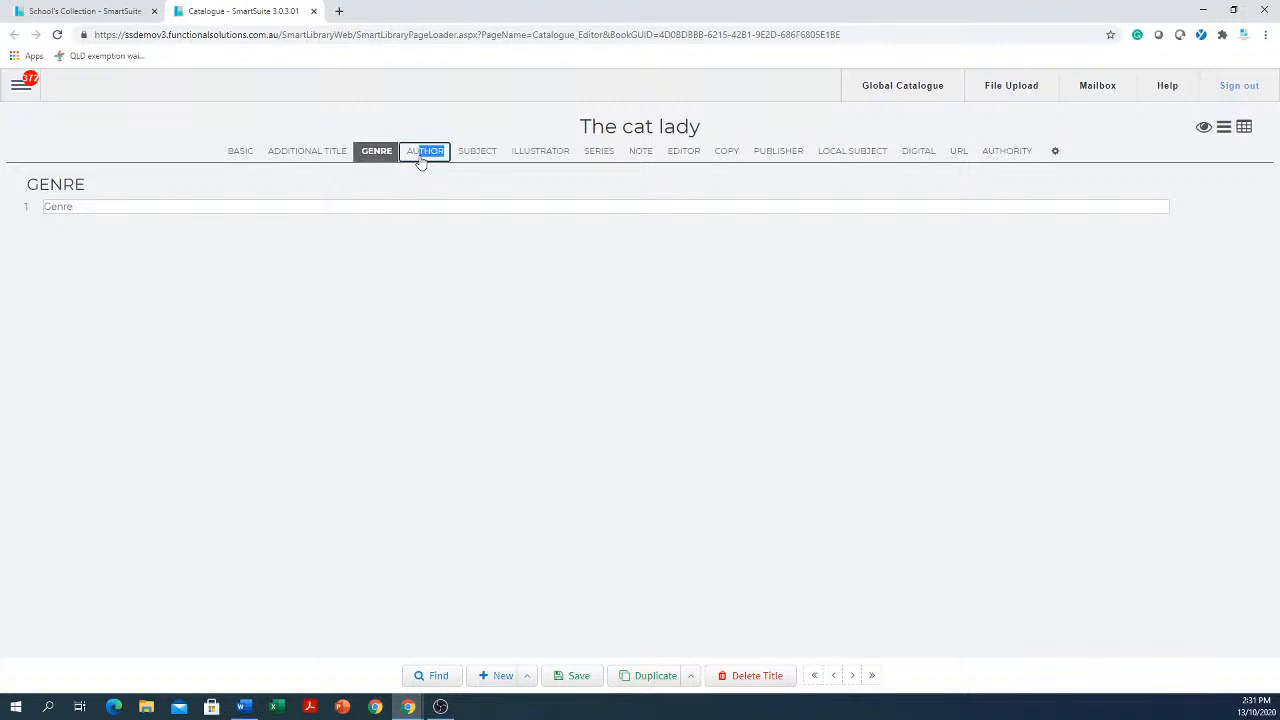
left_click(483, 151)
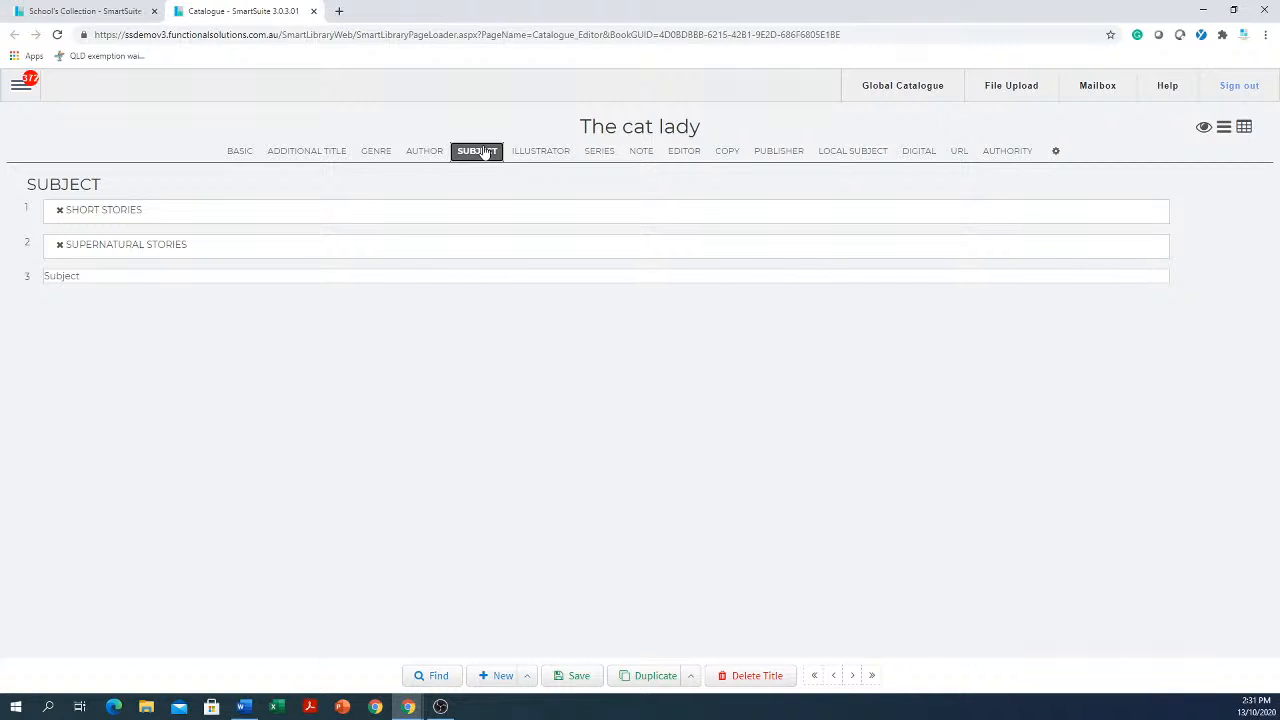
left_click(297, 157)
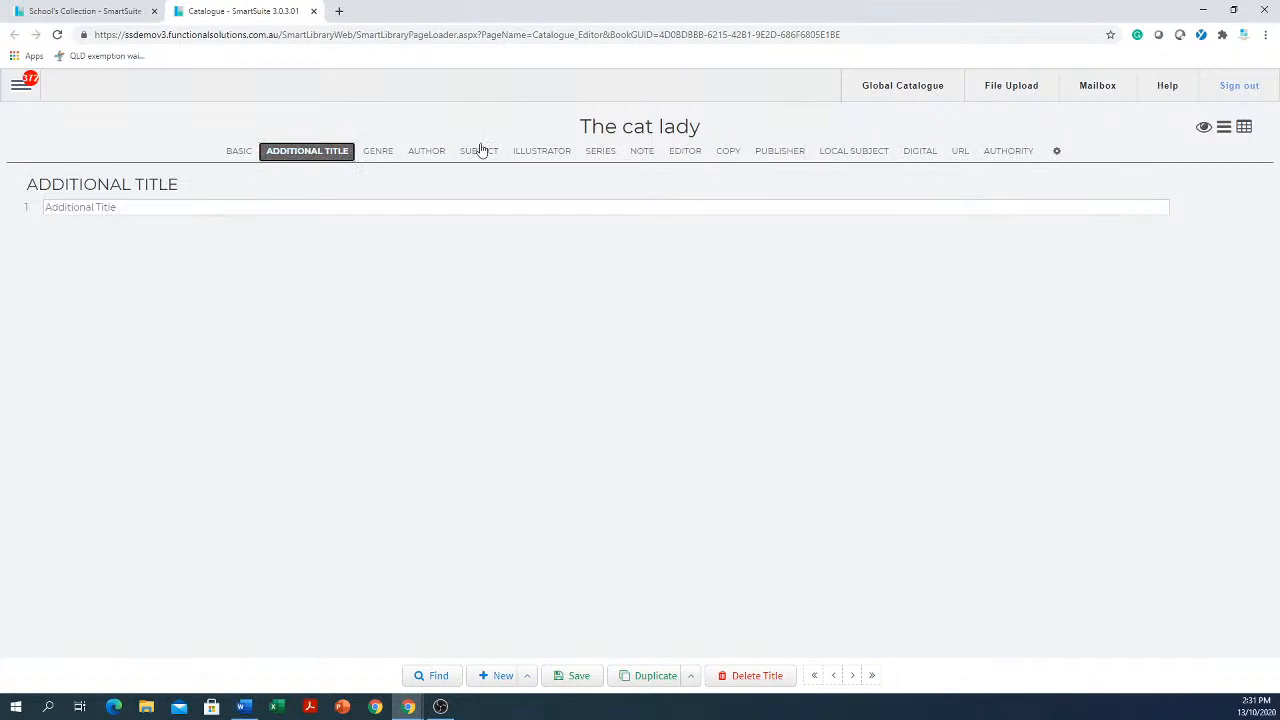
left_click(594, 153)
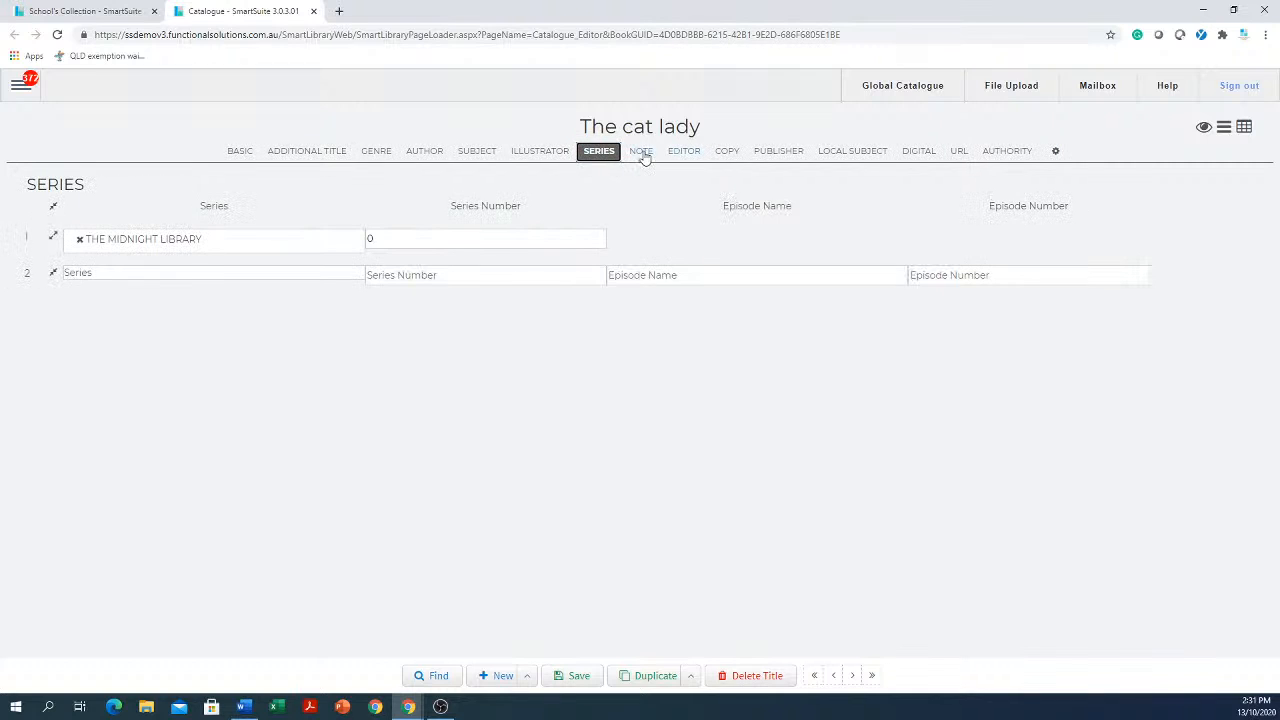
left_click(643, 155)
left_click(776, 153)
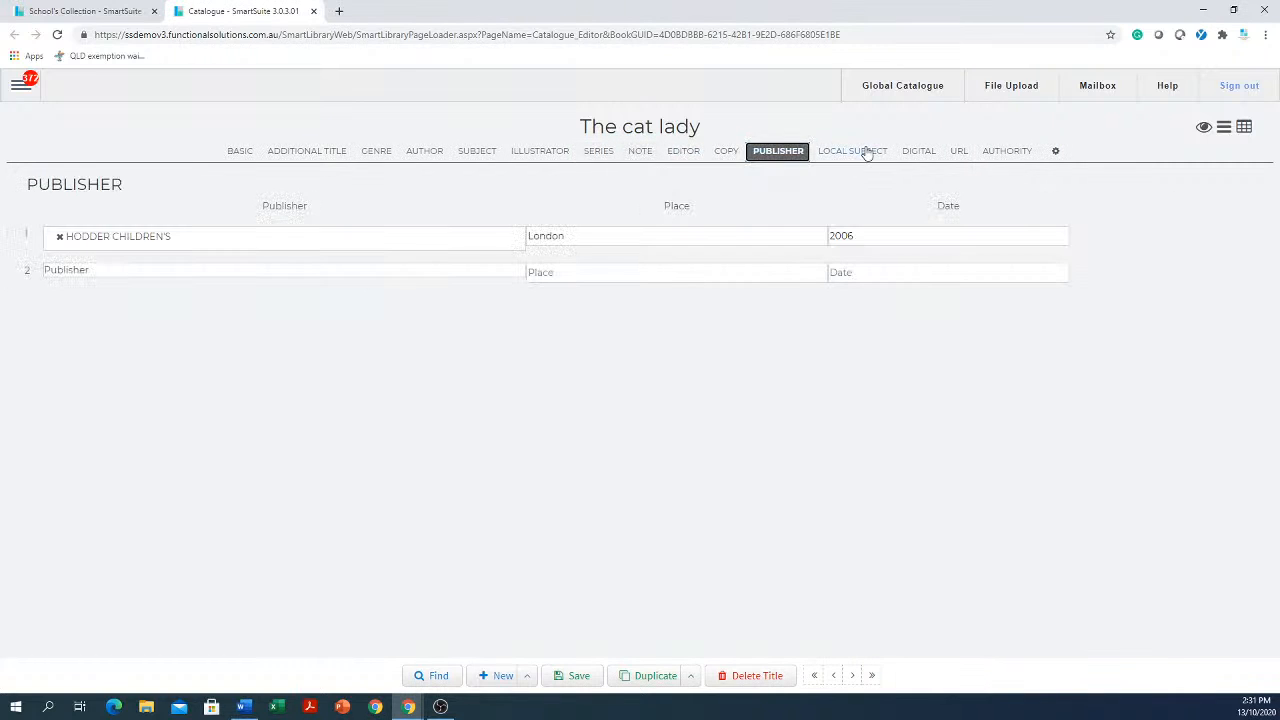
left_click(866, 152)
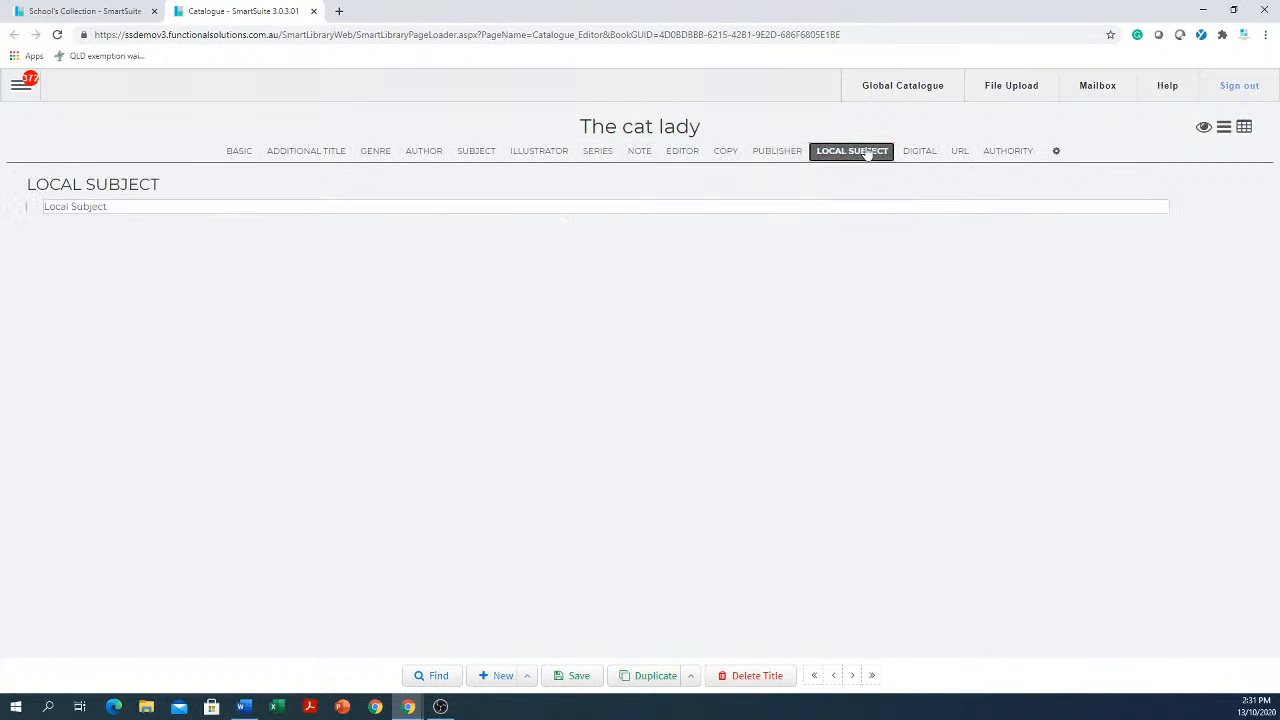
left_click(725, 153)
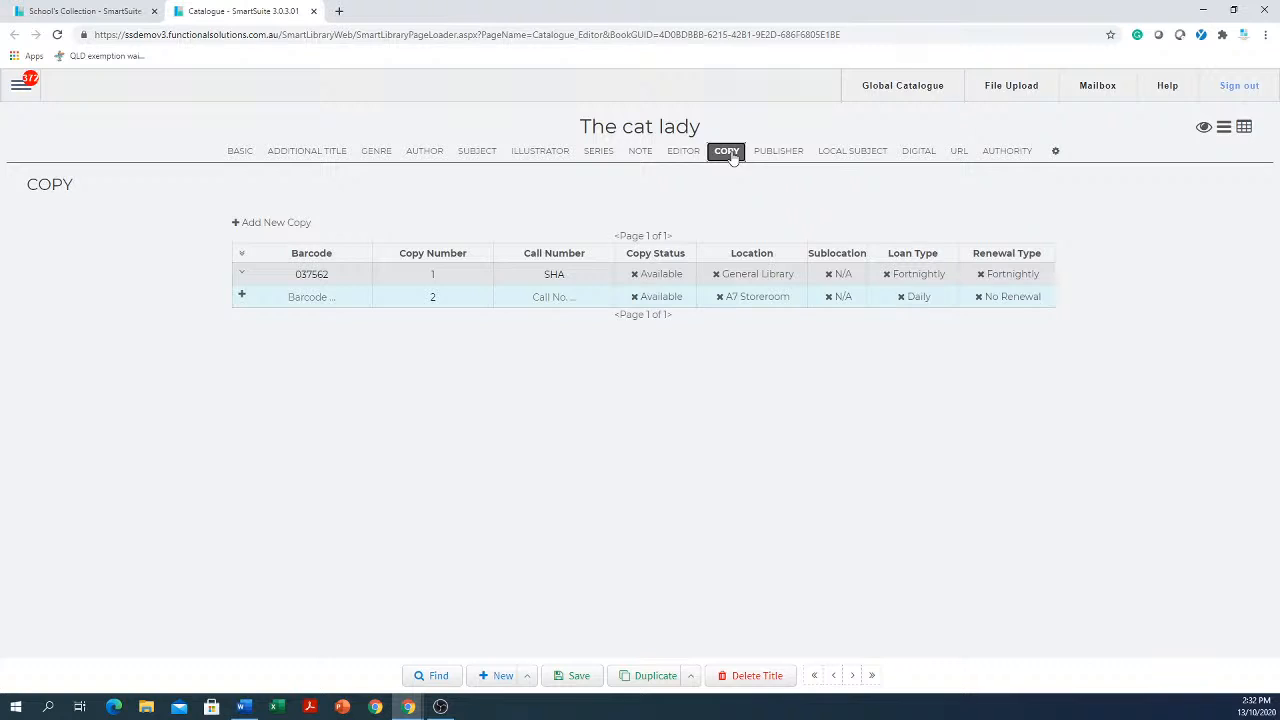
Examine the available copy status options for the first copy of the title
left_click(673, 283)
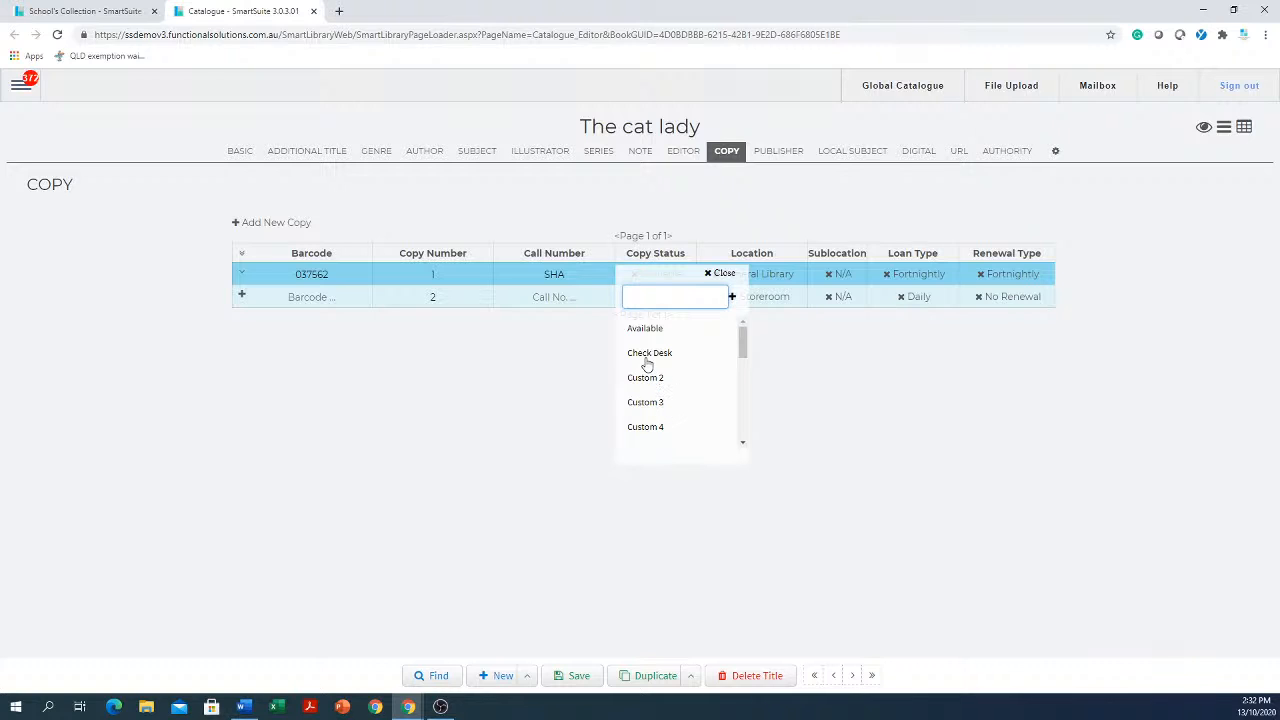
left_click_drag(743, 341, 735, 361)
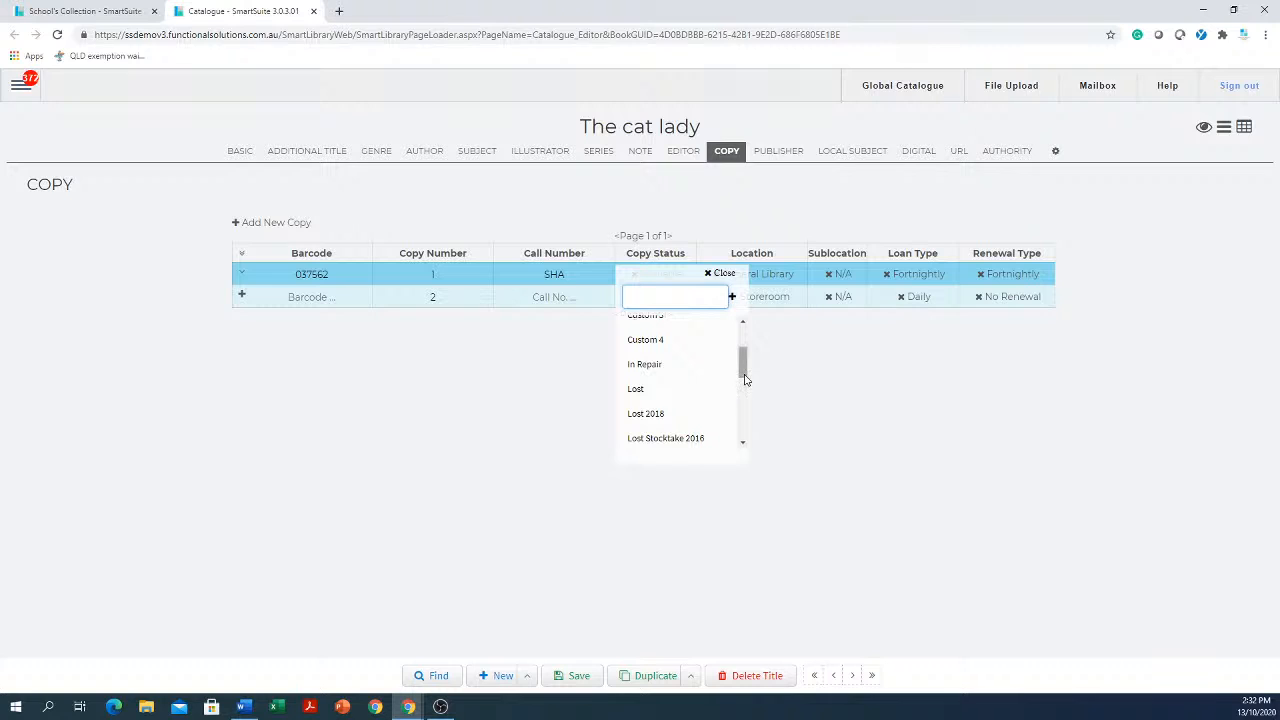
left_click_drag(744, 372, 743, 345)
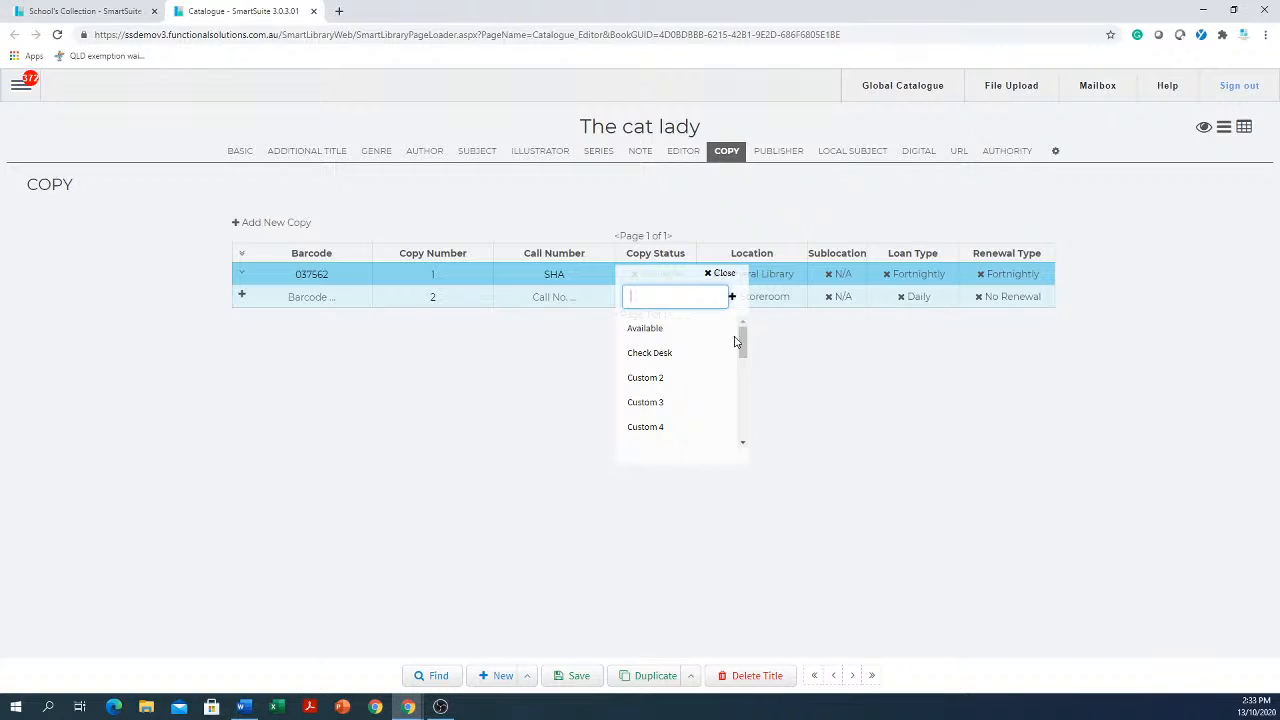
scroll(736, 340, "down", 2)
scroll(735, 338, "up", 2)
scroll(640, 420, "down", 2)
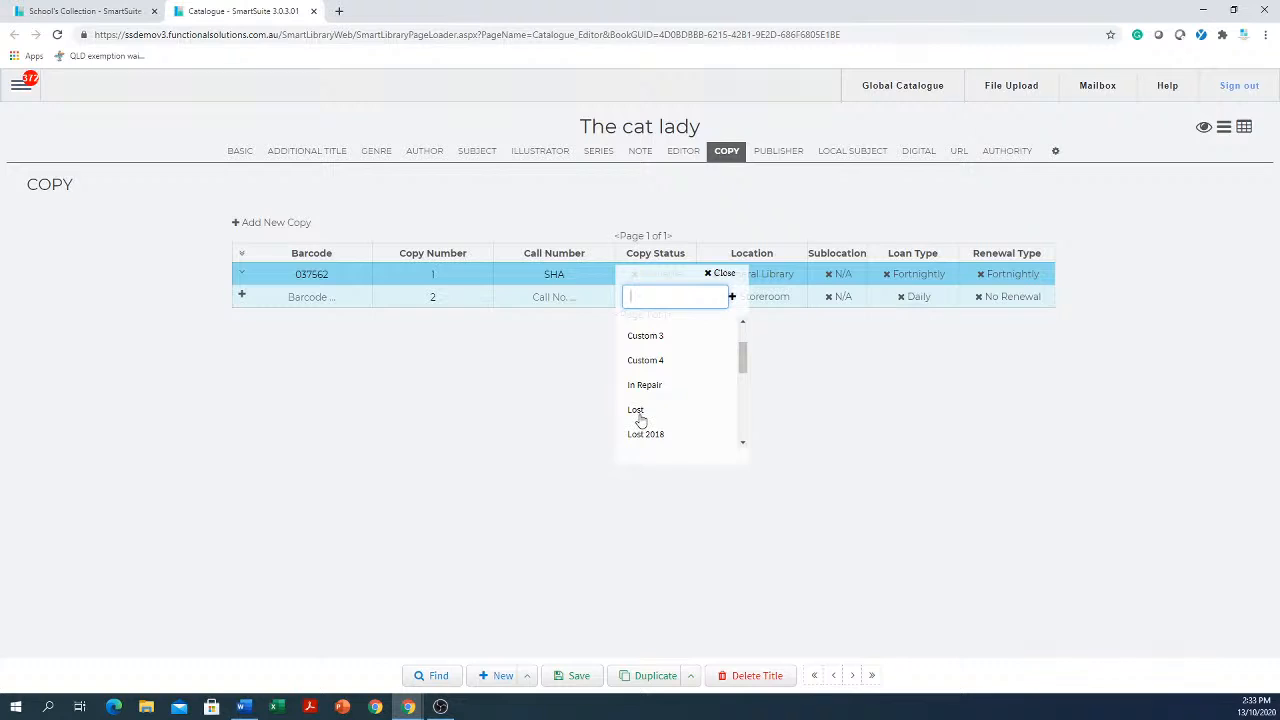
scroll(641, 421, "up", 2)
scroll(641, 421, "up", 1)
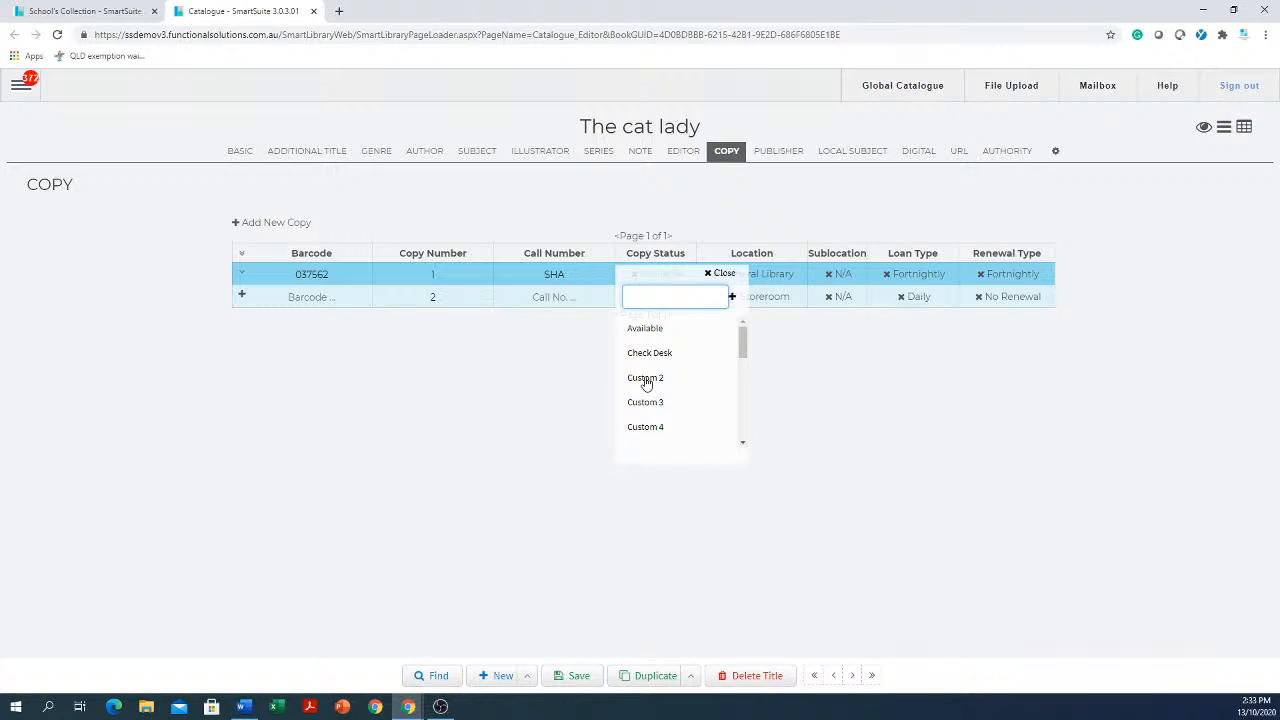
left_click(911, 428)
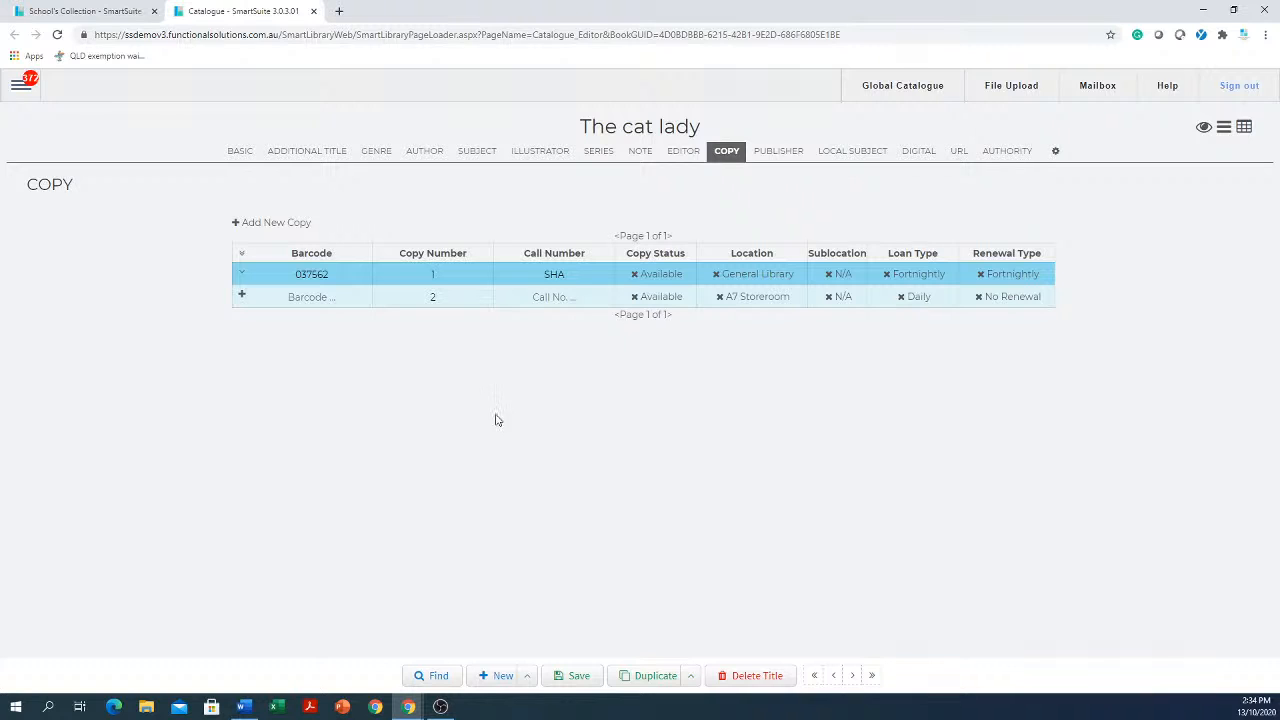
left_click(648, 281)
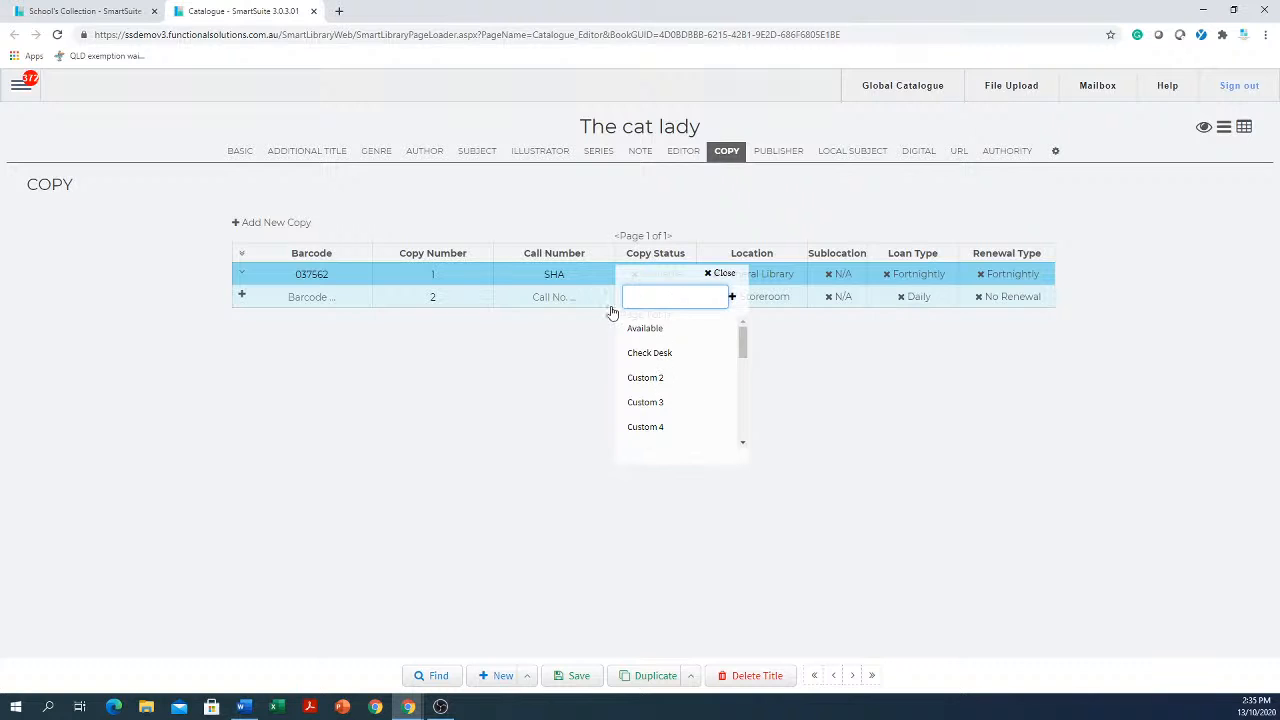
Open the Authority Editor from the configuration menu and list the Copy Status authorities
left_click(22, 88)
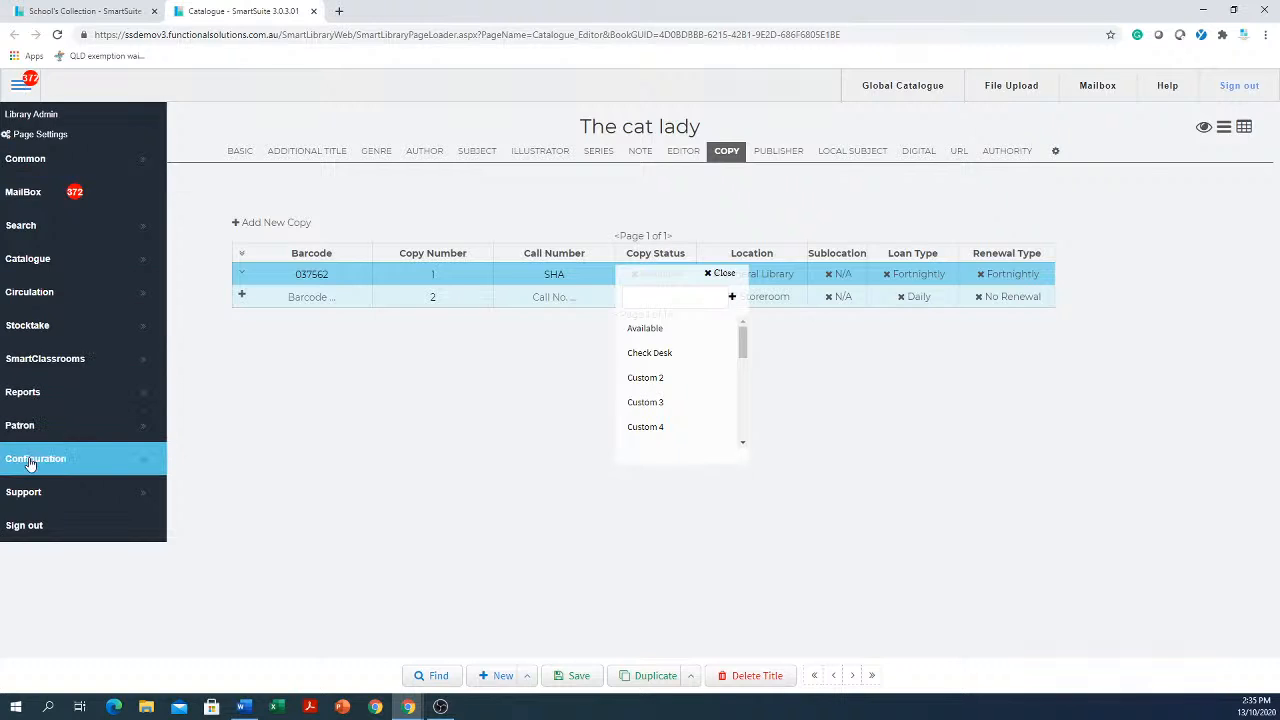
left_click(30, 463)
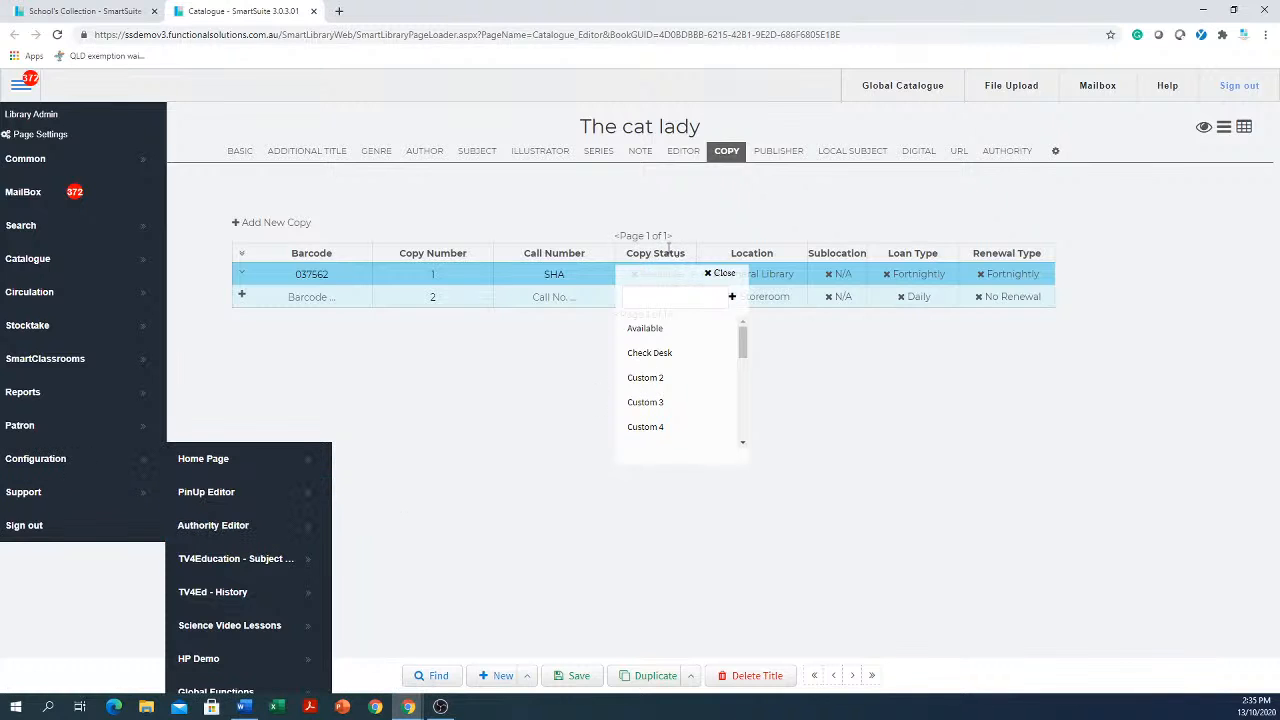
left_click(214, 525)
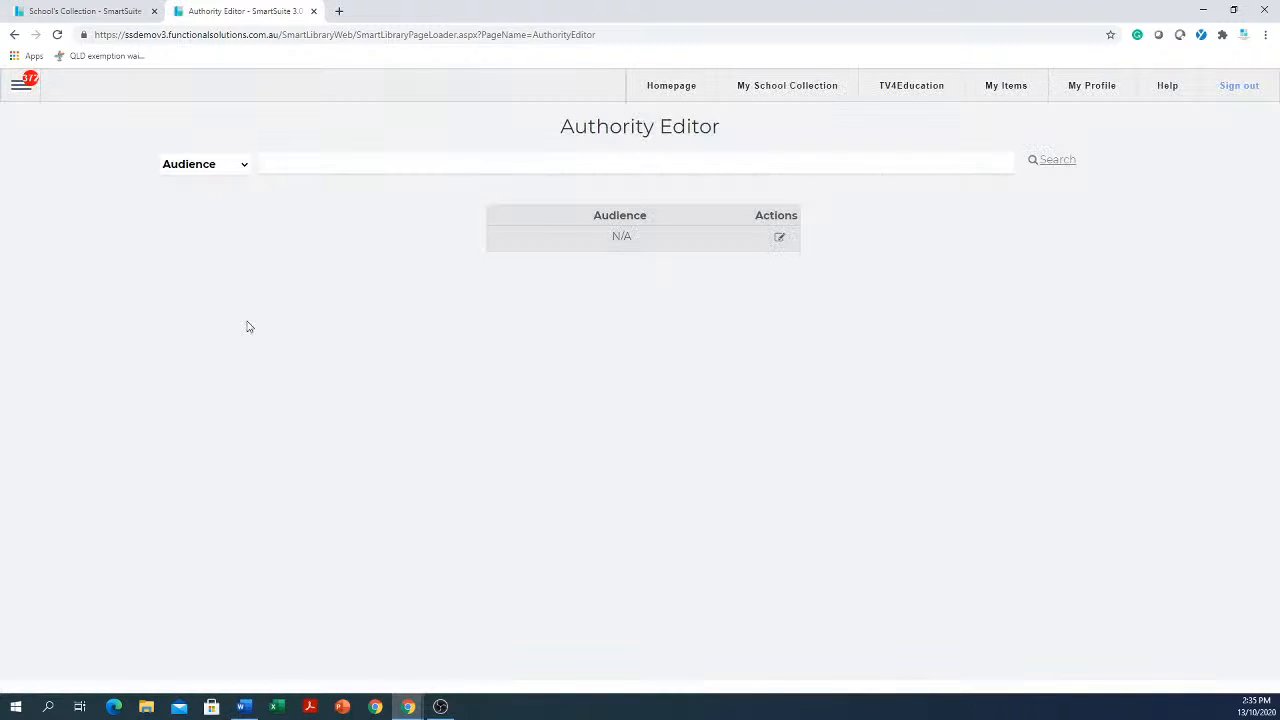
left_click(244, 166)
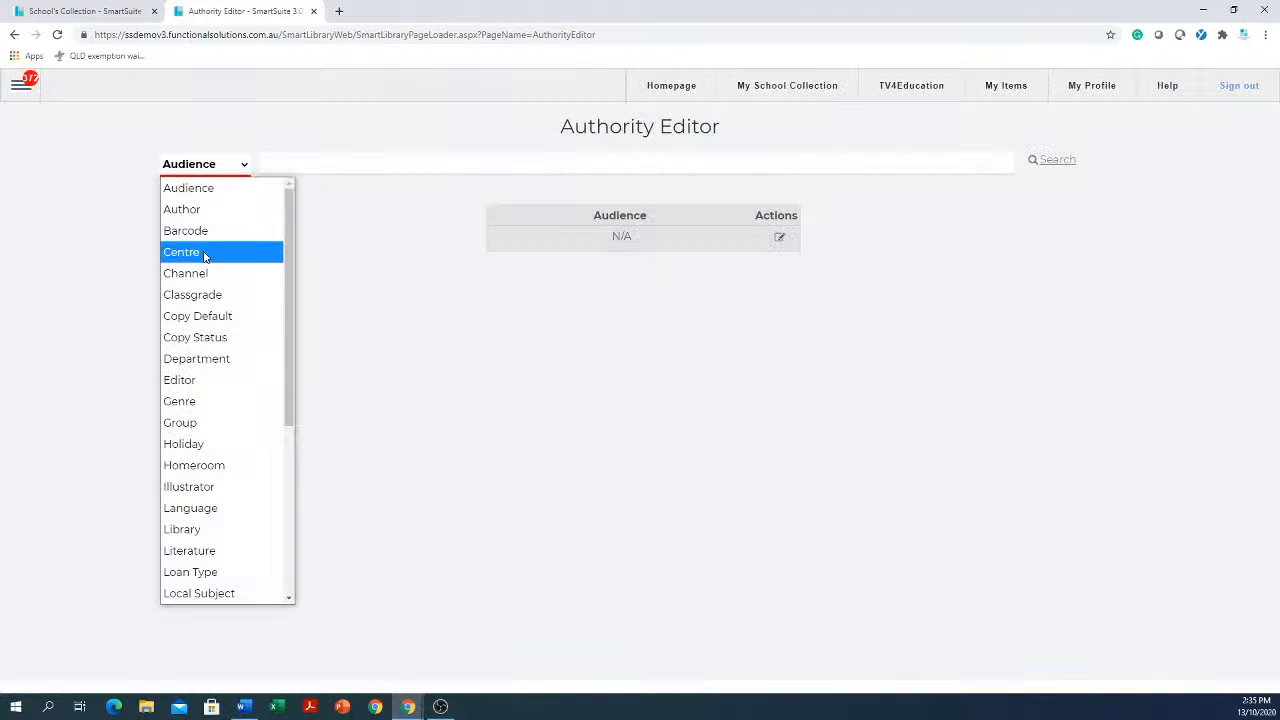
left_click(193, 341)
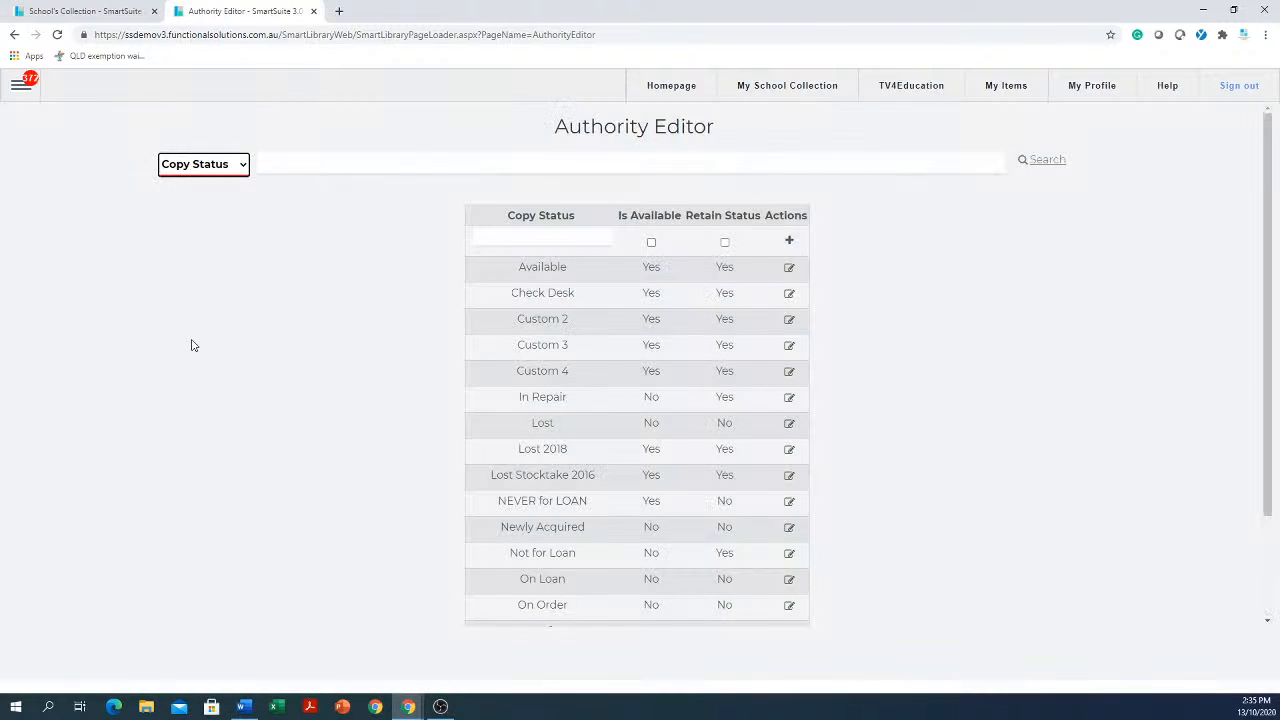
Rename the Custom 2 copy status to "Lost in 2020" and save it
left_click(578, 323)
left_click(789, 321)
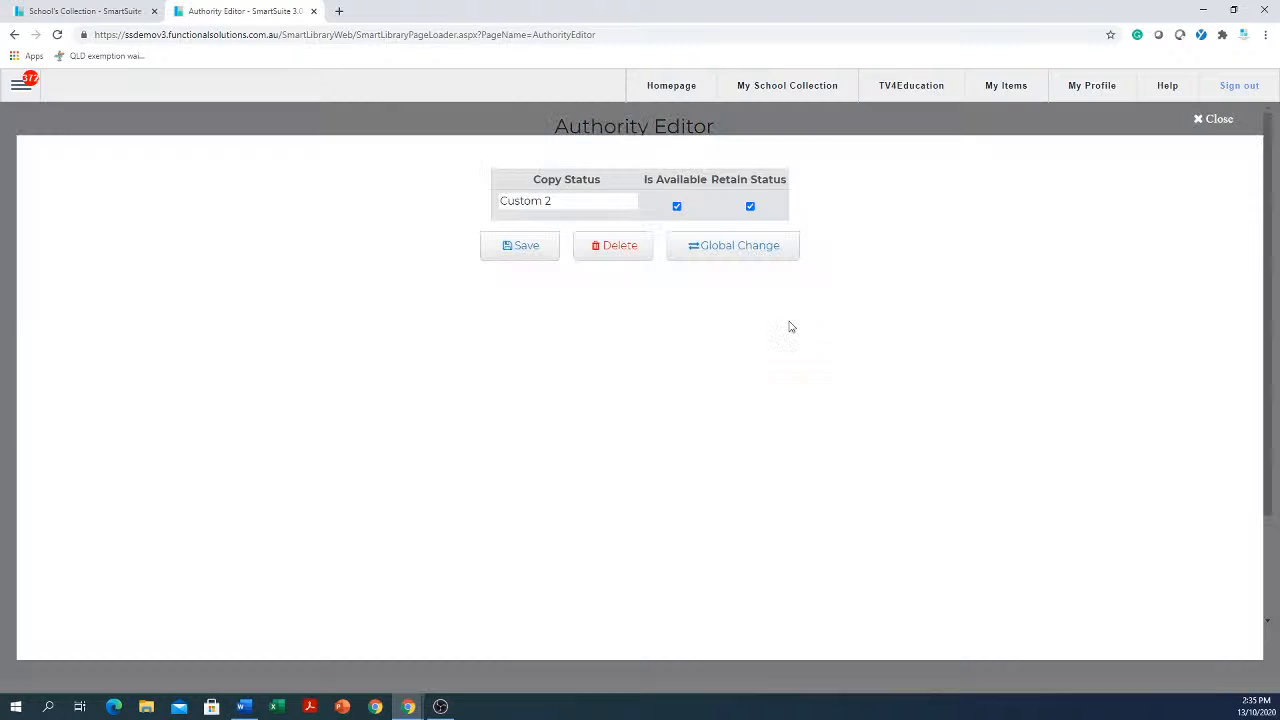
left_click(616, 207)
key("ctrl+a")
type("L")
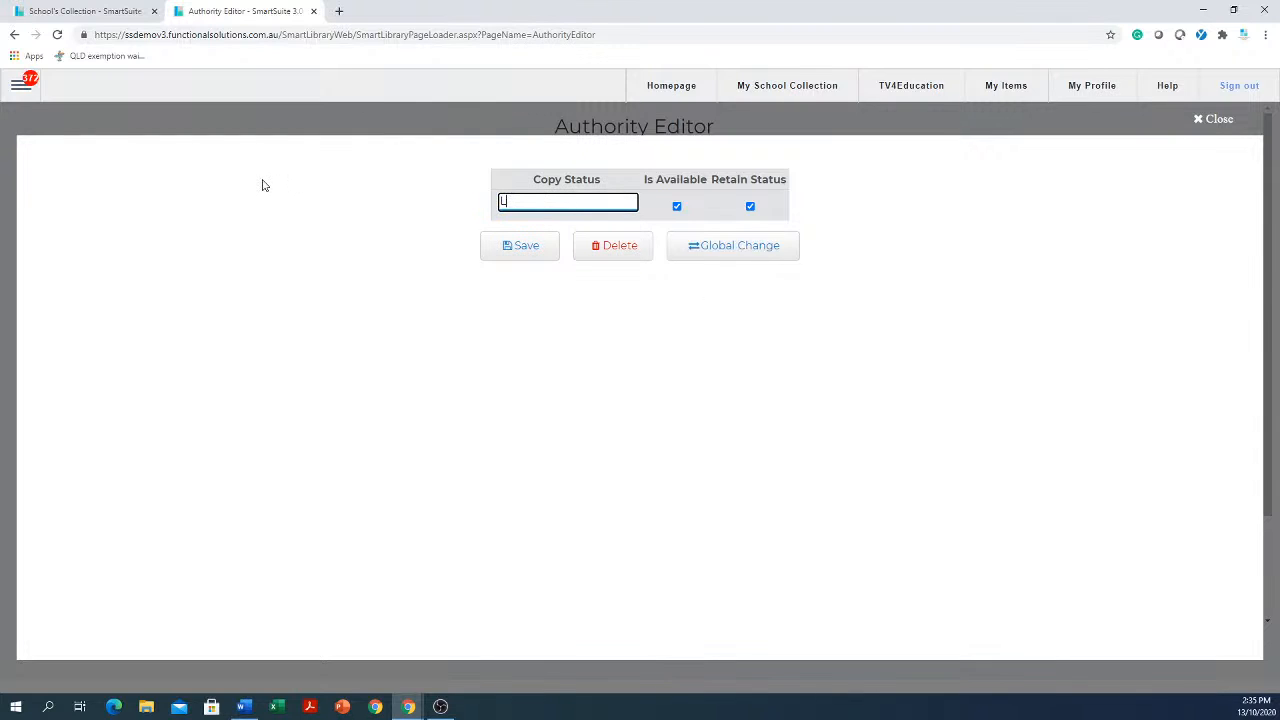
type("ost in 2020")
left_click(515, 258)
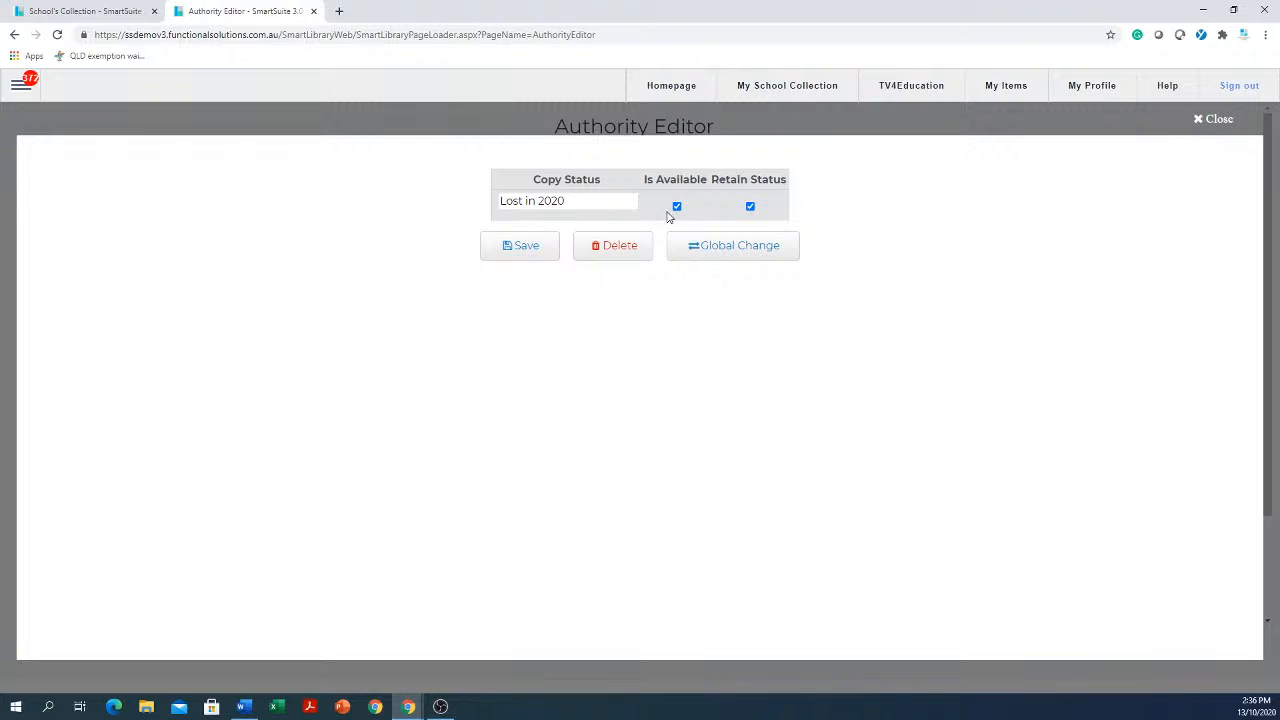
left_click(609, 201)
left_click(750, 207)
left_click(584, 202)
left_click_drag(571, 201, 471, 188)
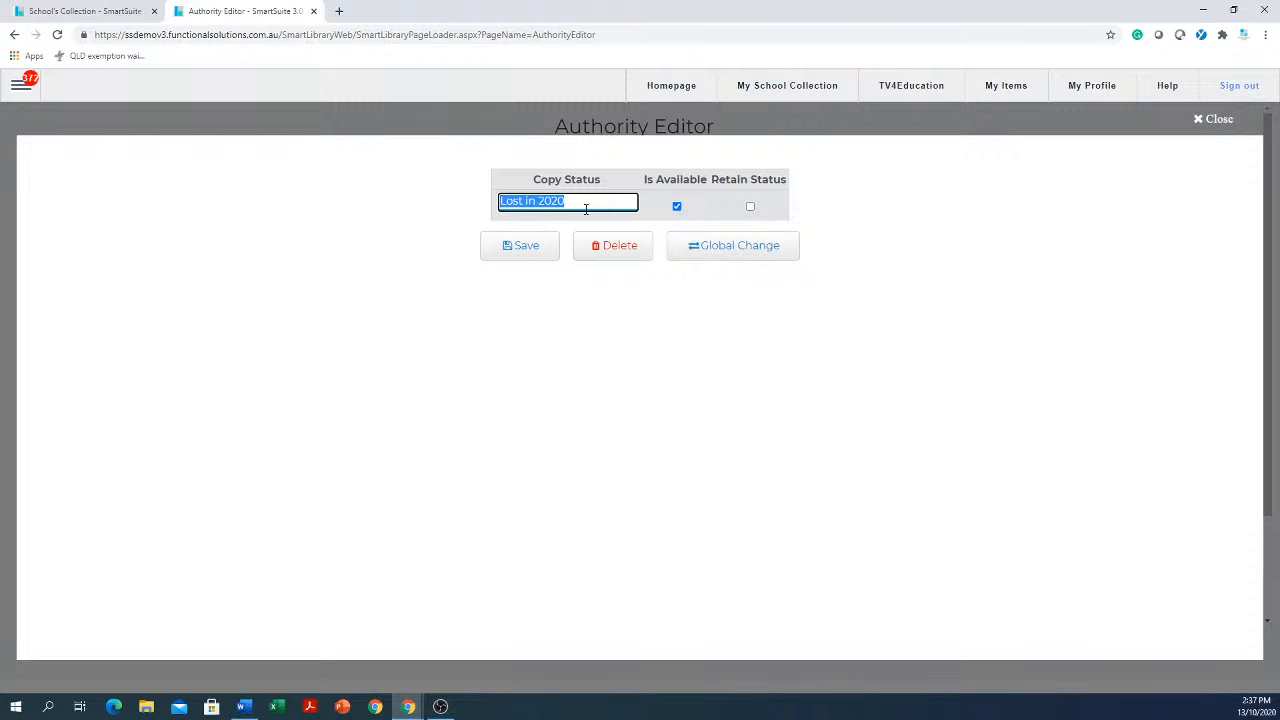
left_click(677, 206)
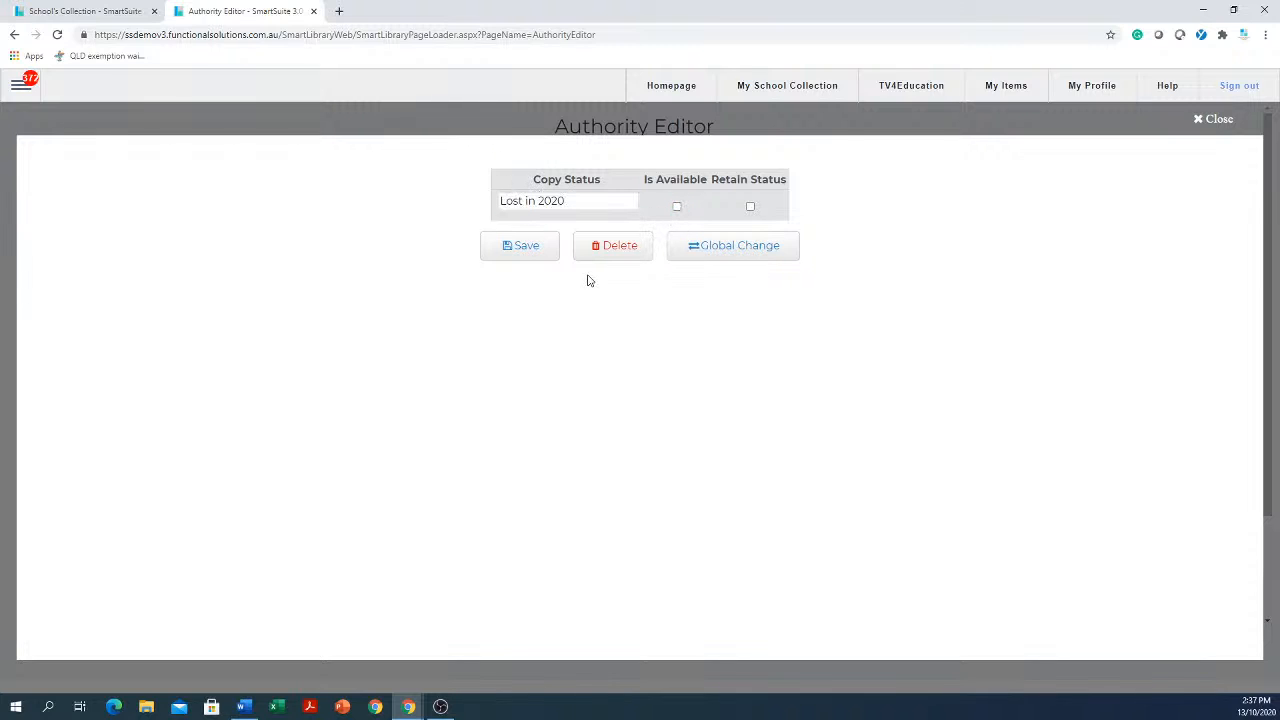
left_click(583, 203)
triple_click(583, 202)
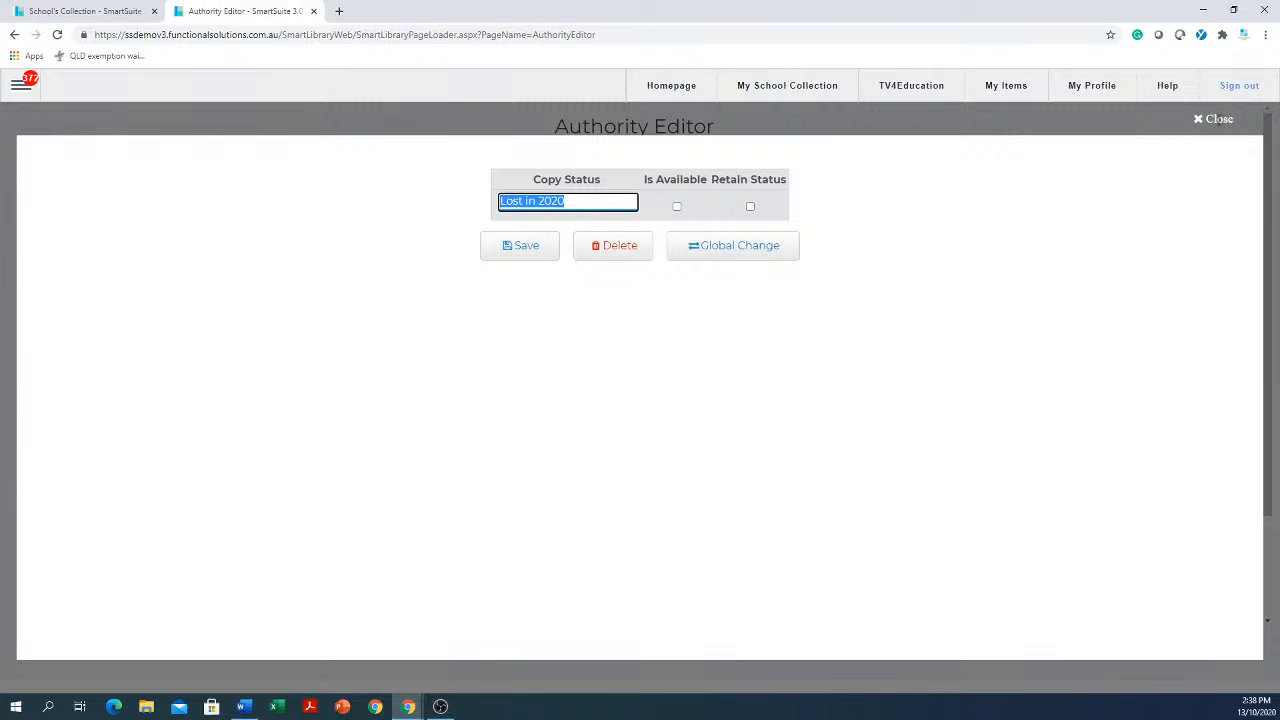
left_click(1217, 120)
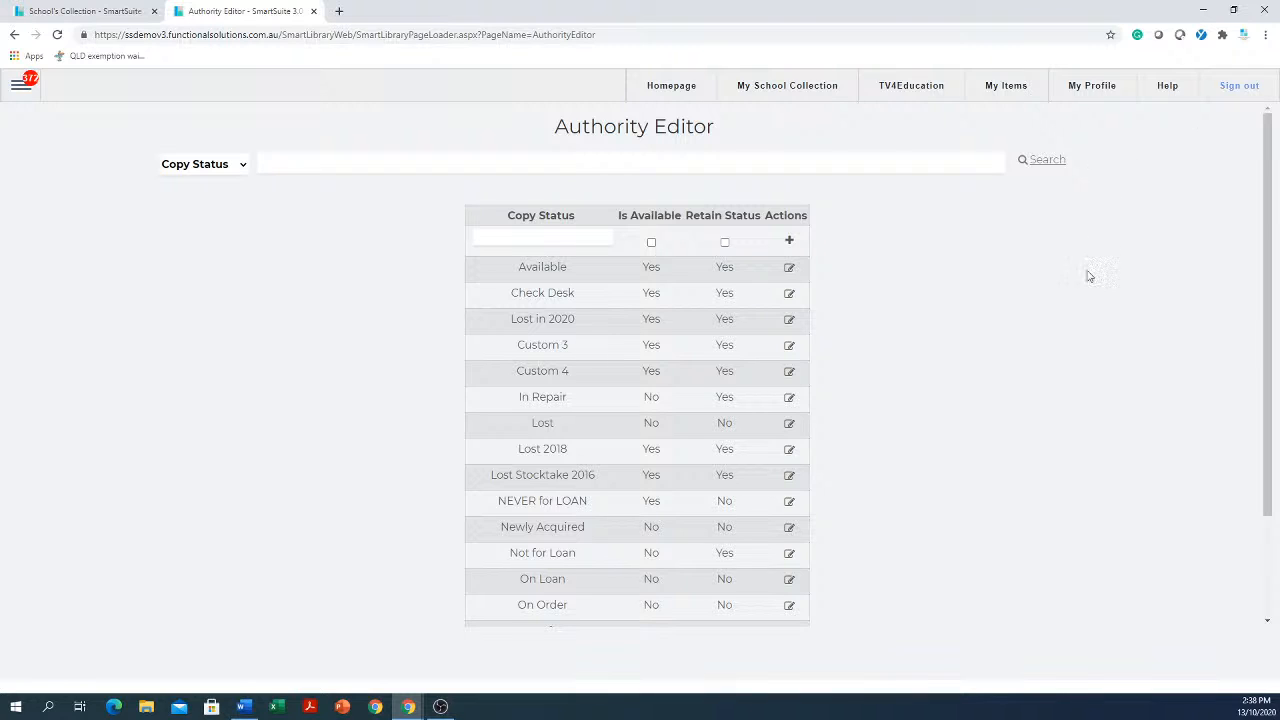
Edit the Lost in 2020 copy status to clear Is Available and Retain Status, then close the editor
left_click(790, 322)
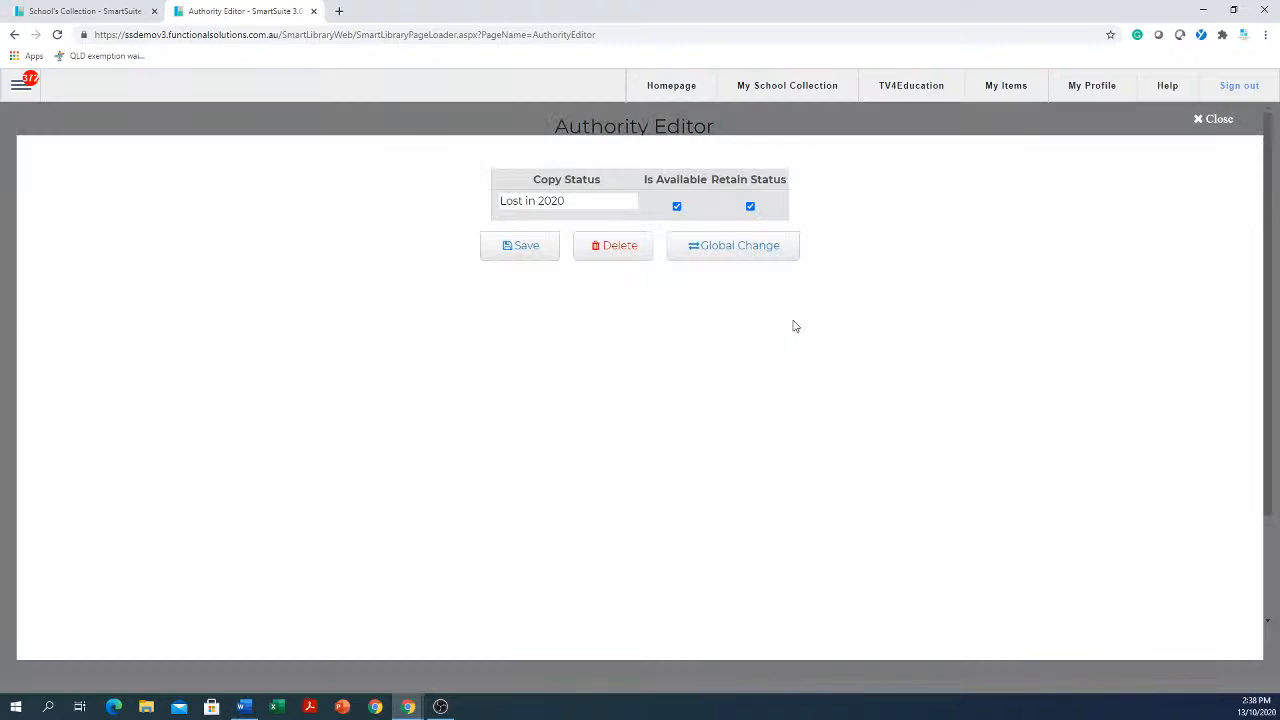
left_click(676, 207)
left_click(750, 207)
left_click_drag(608, 204, 482, 202)
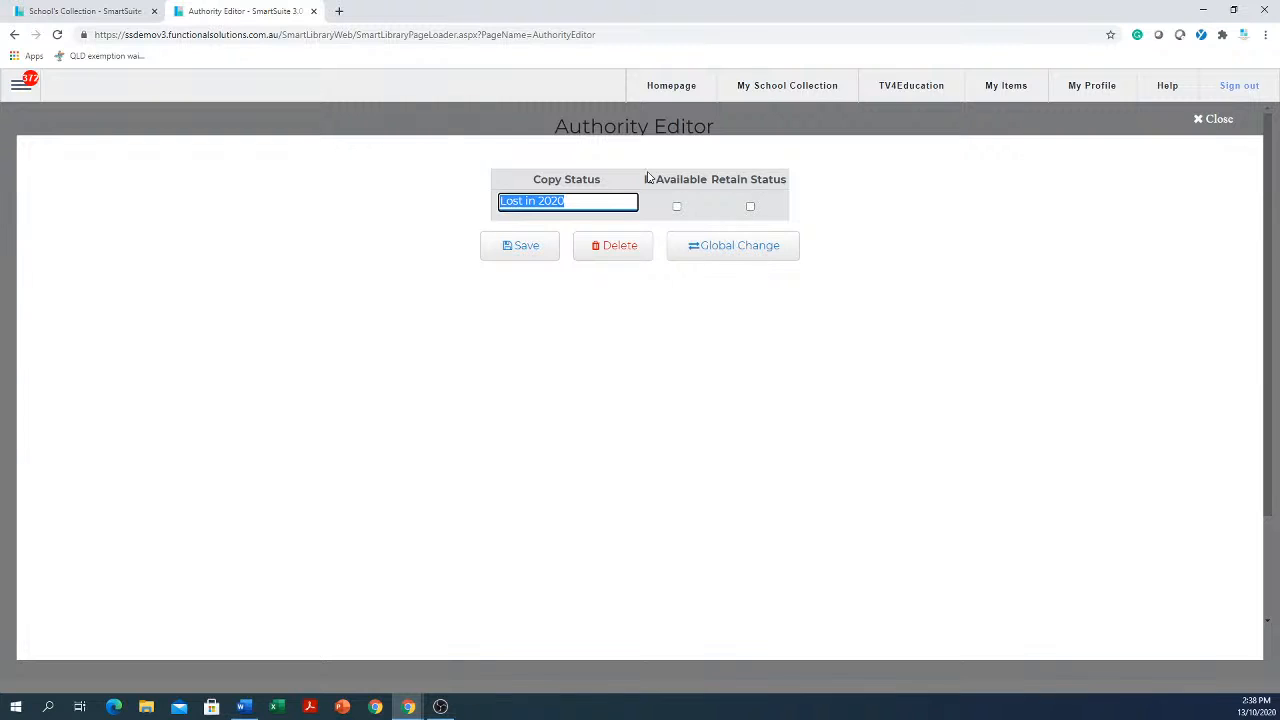
left_click(1220, 120)
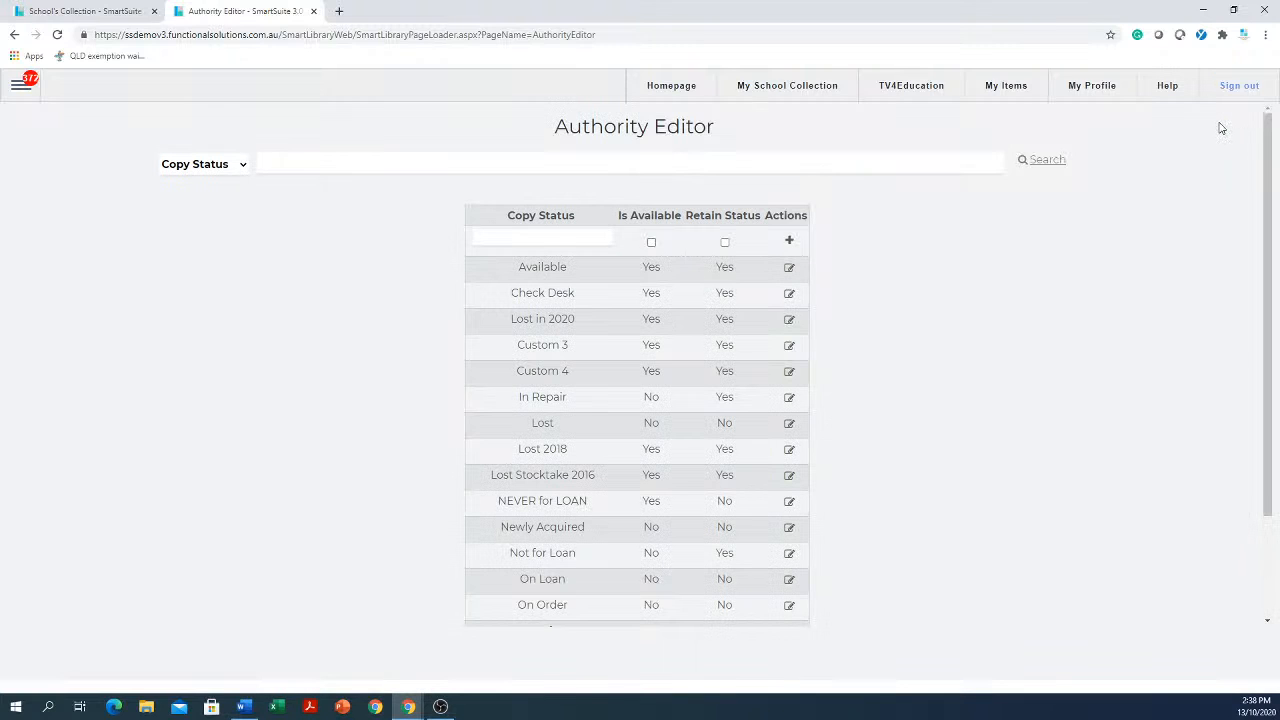
Open SmartStocktake and load the "fiction a to 4 books" stocktake
left_click(19, 88)
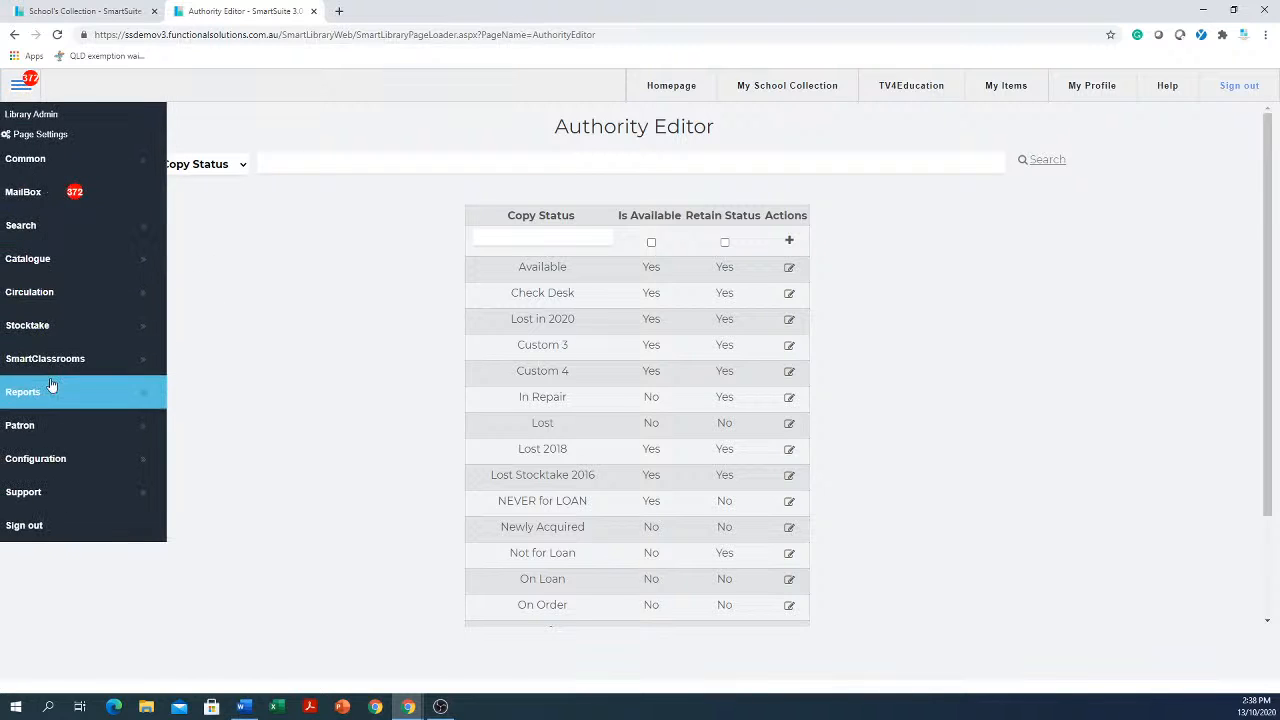
left_click(46, 334)
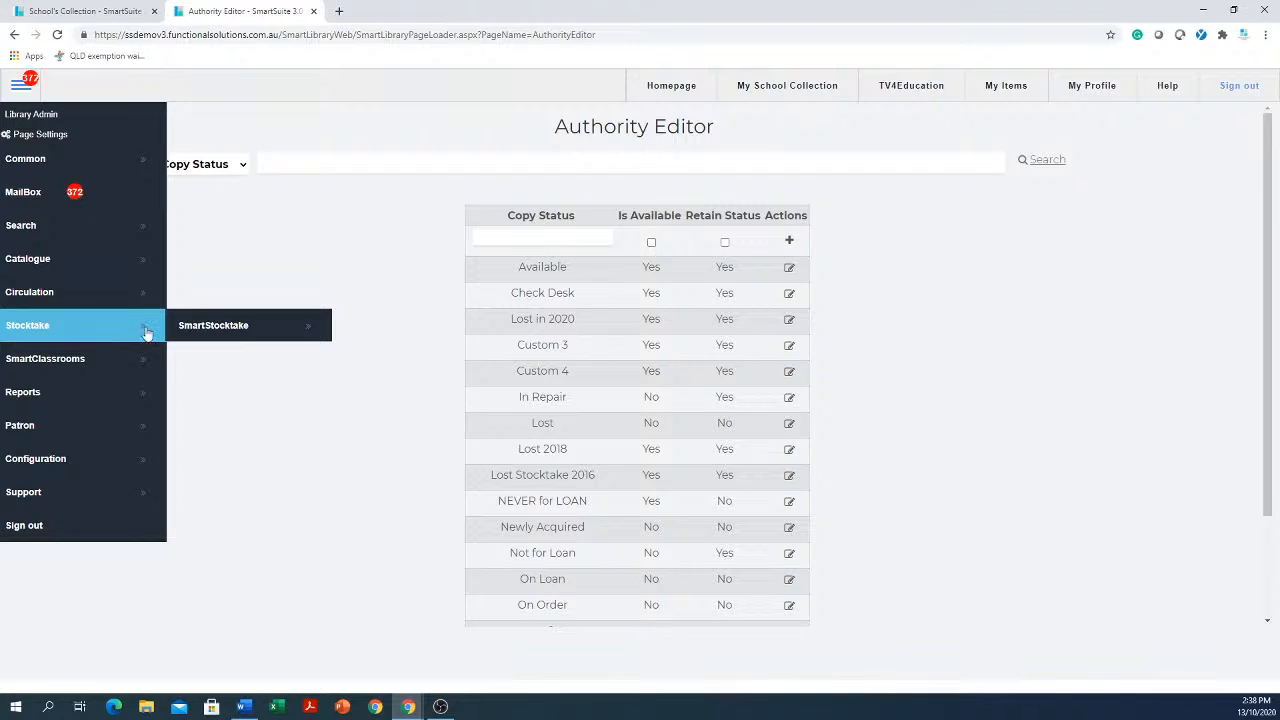
left_click(223, 332)
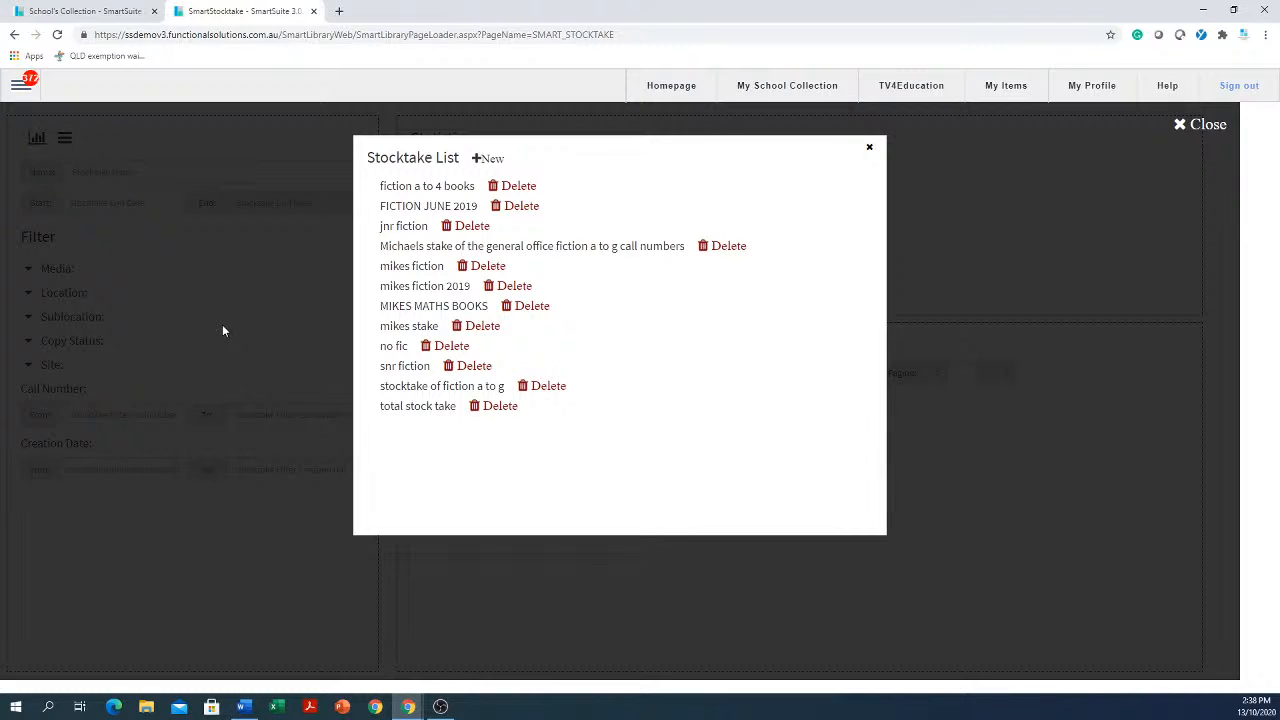
left_click(455, 187)
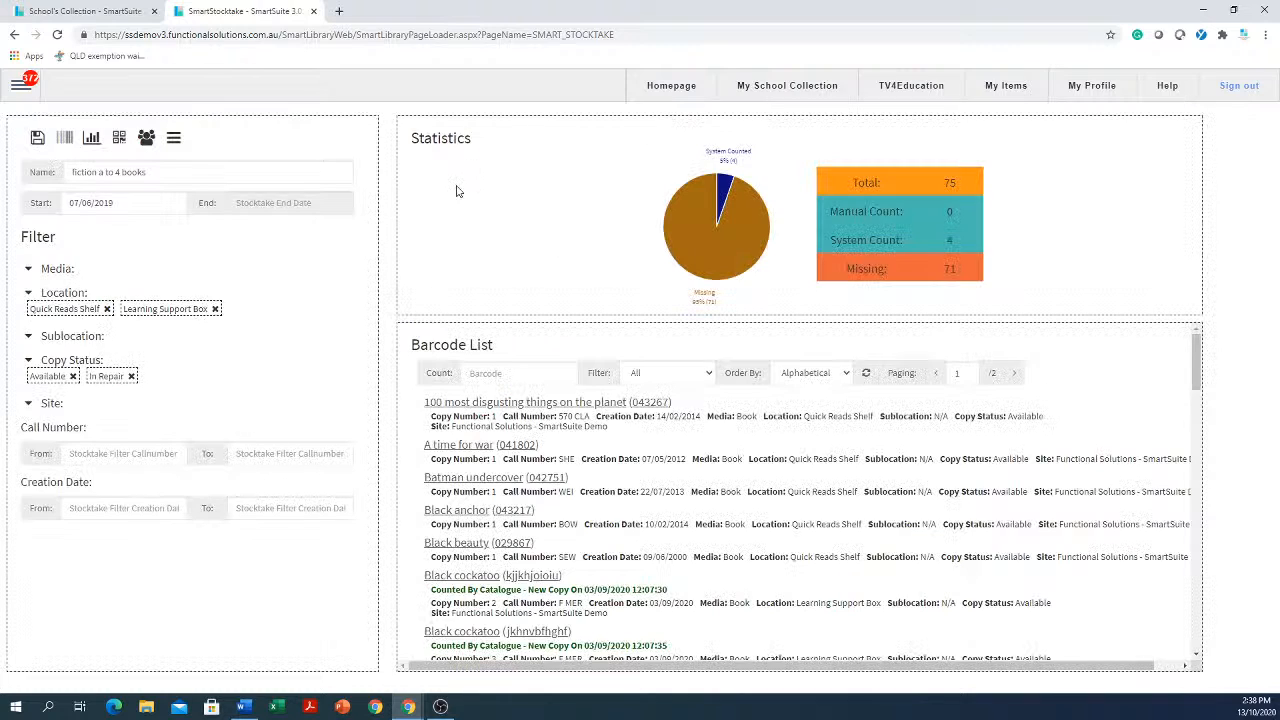
Examine the stocktake statistics, including the missing item count
scroll(714, 374, "down", 5)
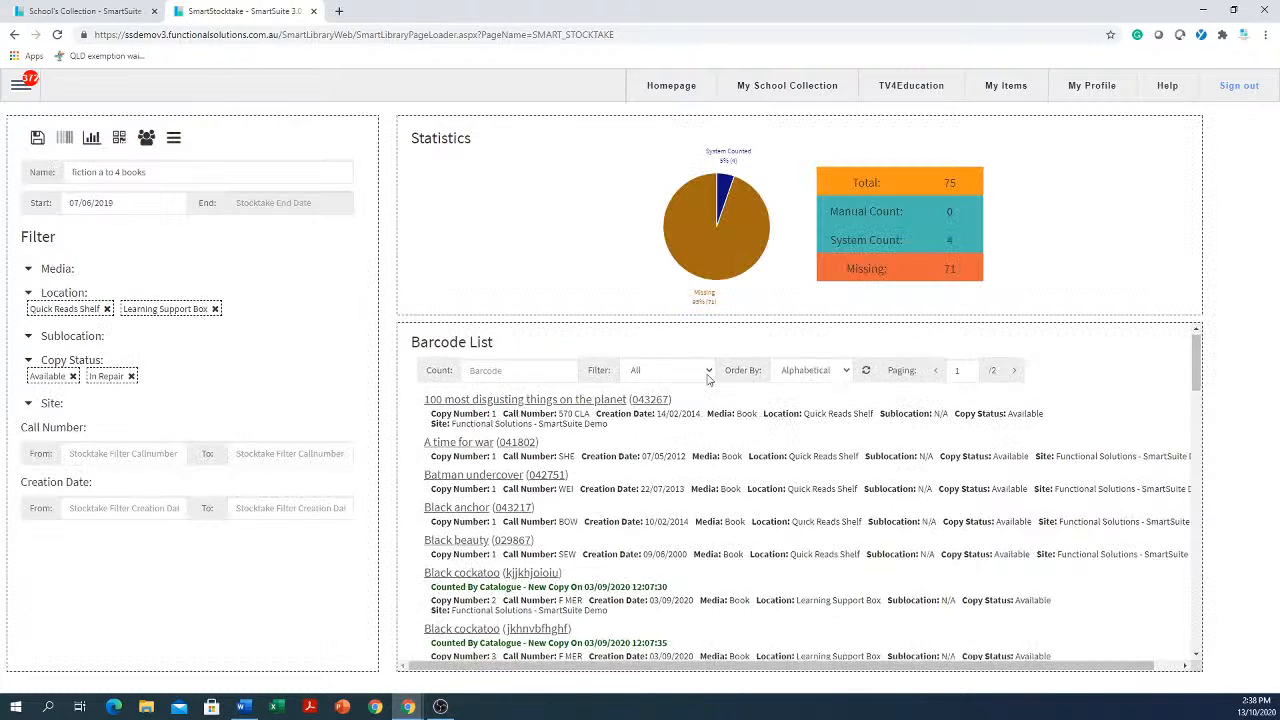
scroll(714, 374, "up", 5)
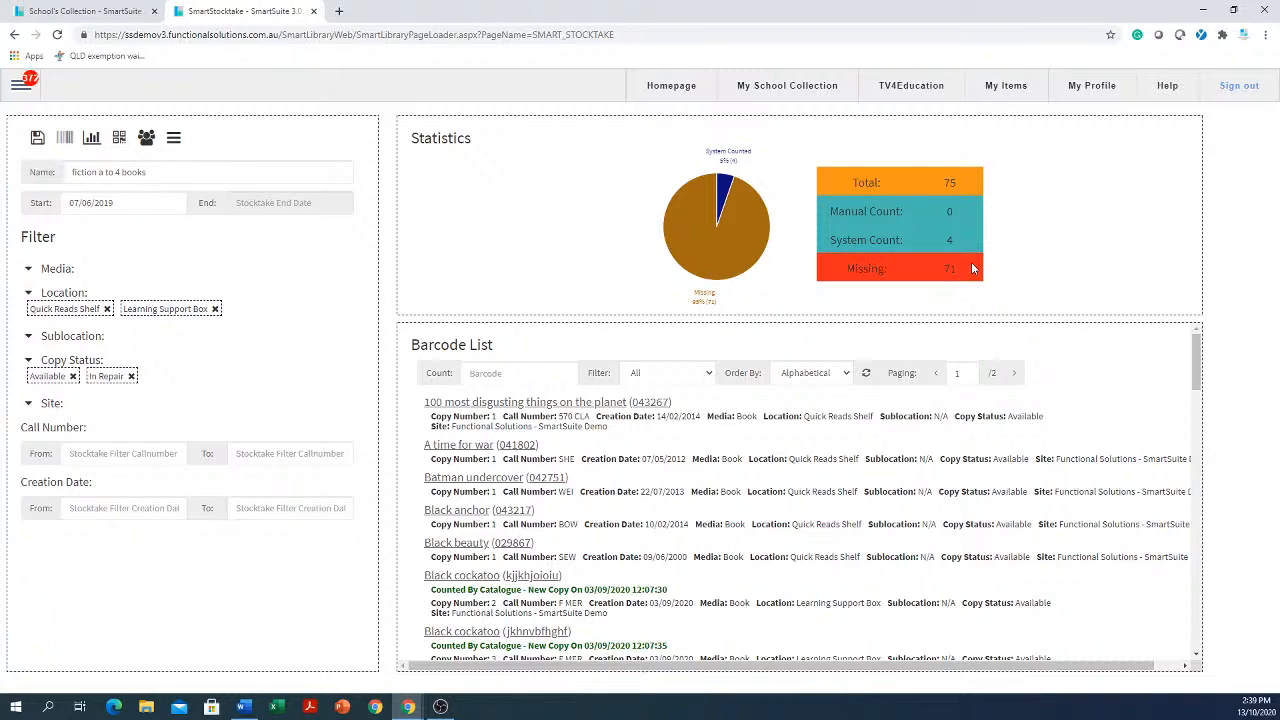
left_click_drag(959, 264, 852, 263)
left_click(835, 264)
left_click_drag(970, 274, 815, 293)
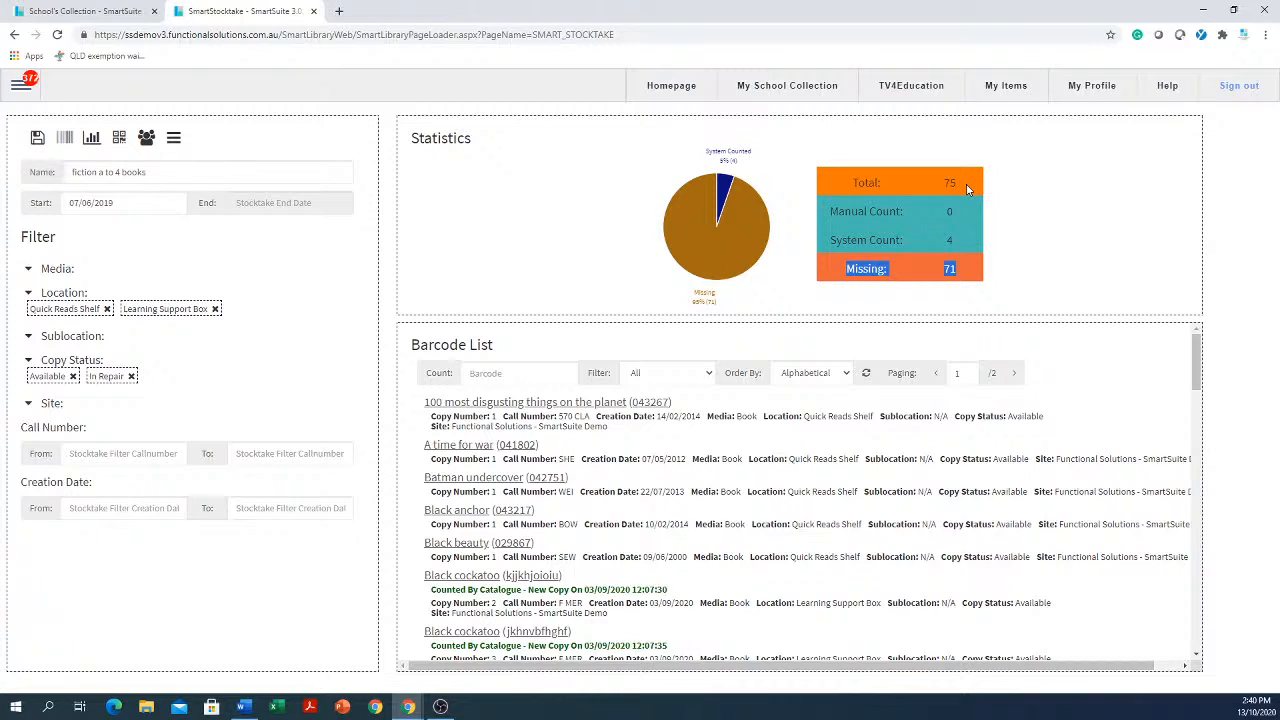
left_click(952, 281)
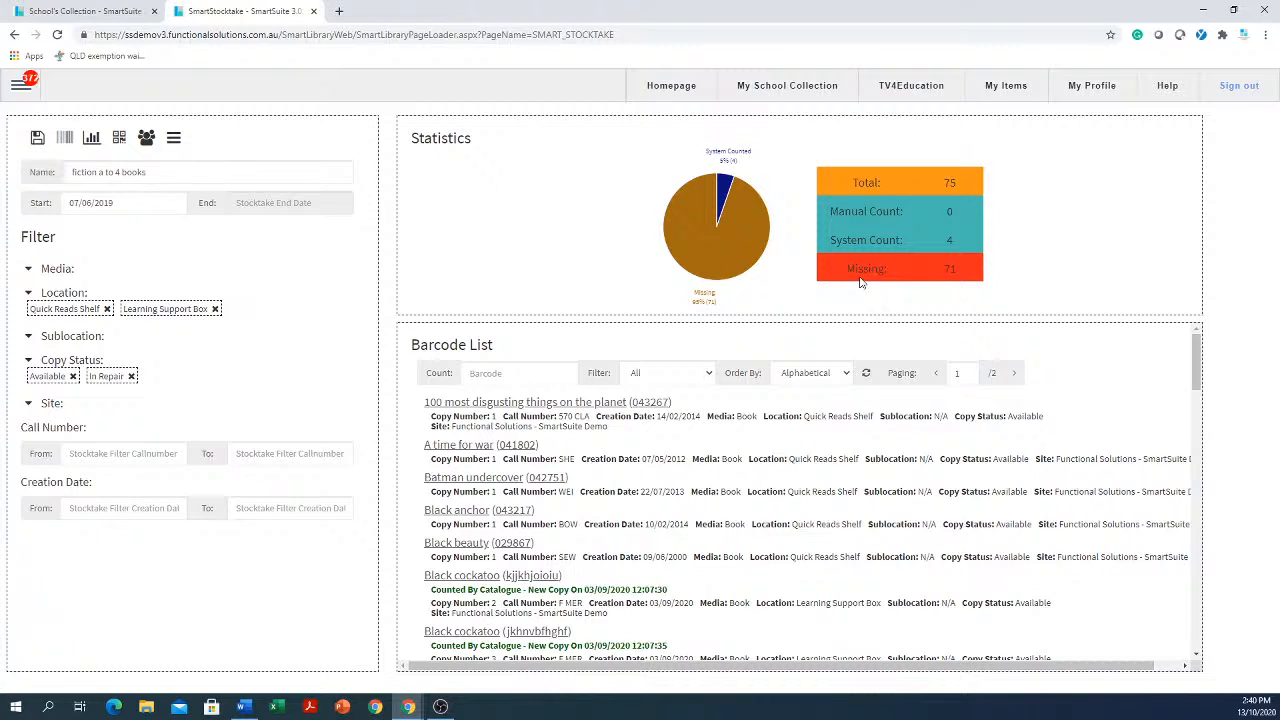
Open the stocktake report and filter it to Available copies that are To be Counted
left_click(91, 138)
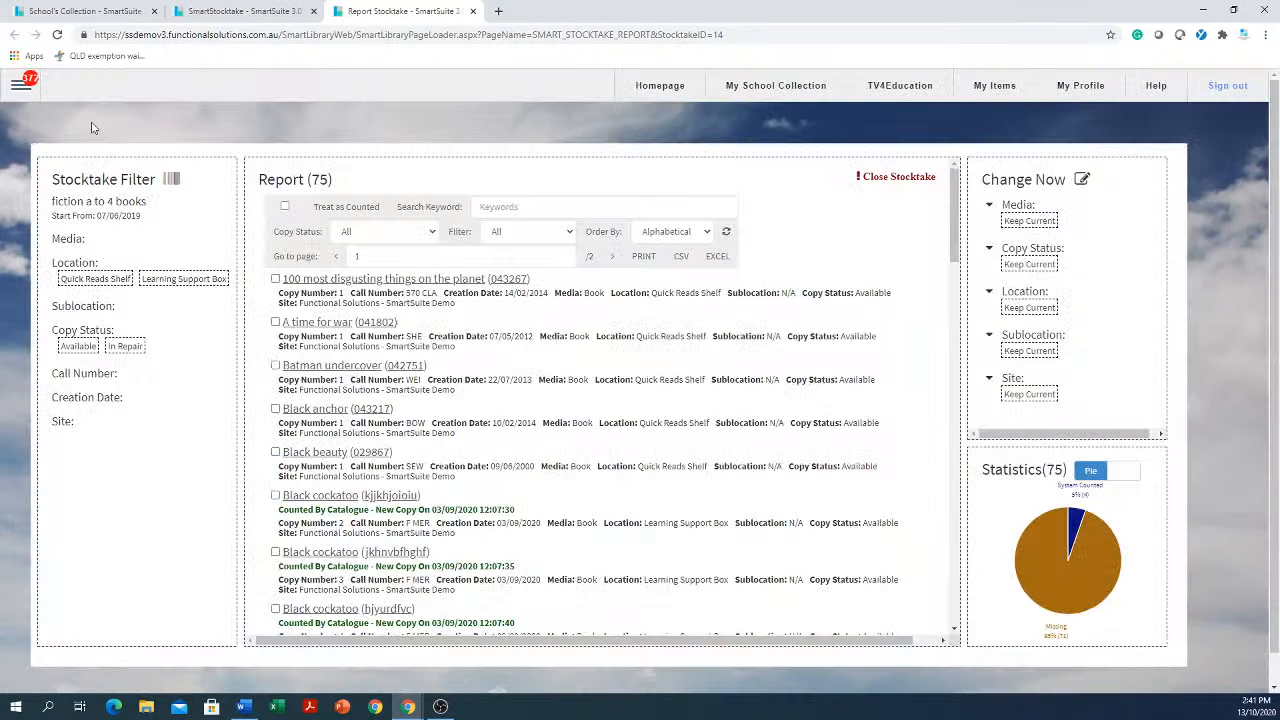
left_click(424, 238)
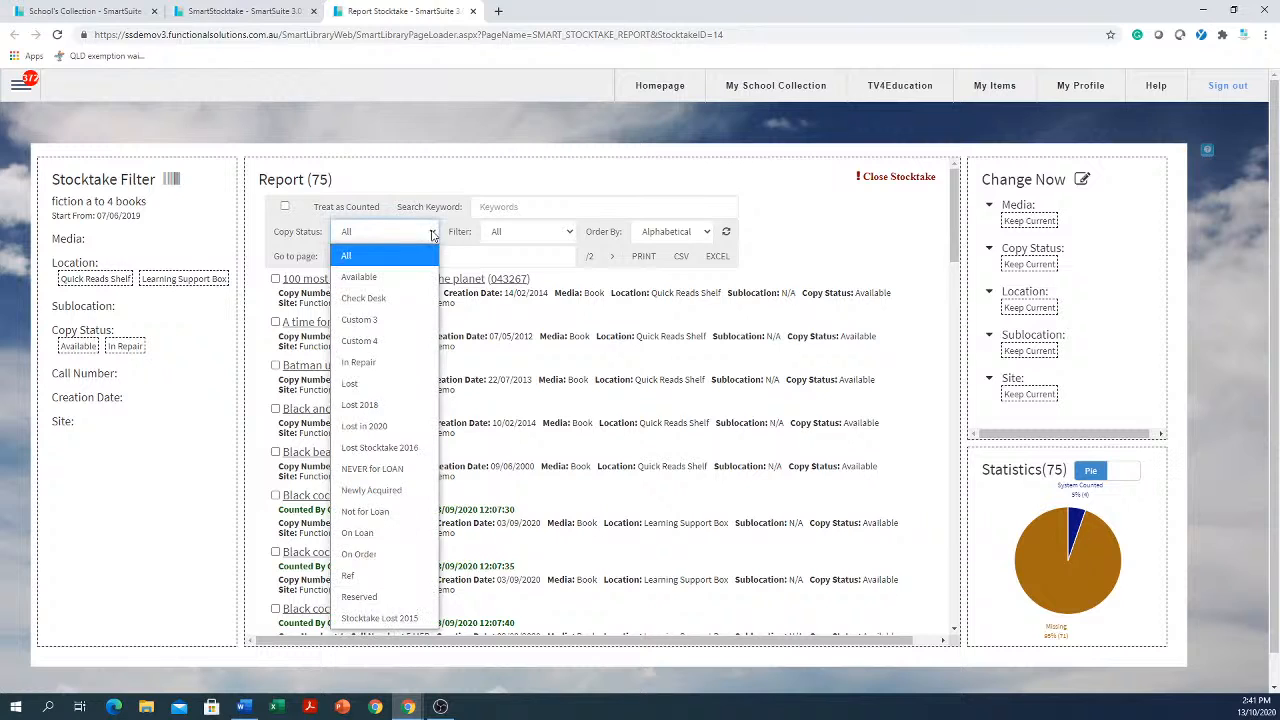
left_click(367, 278)
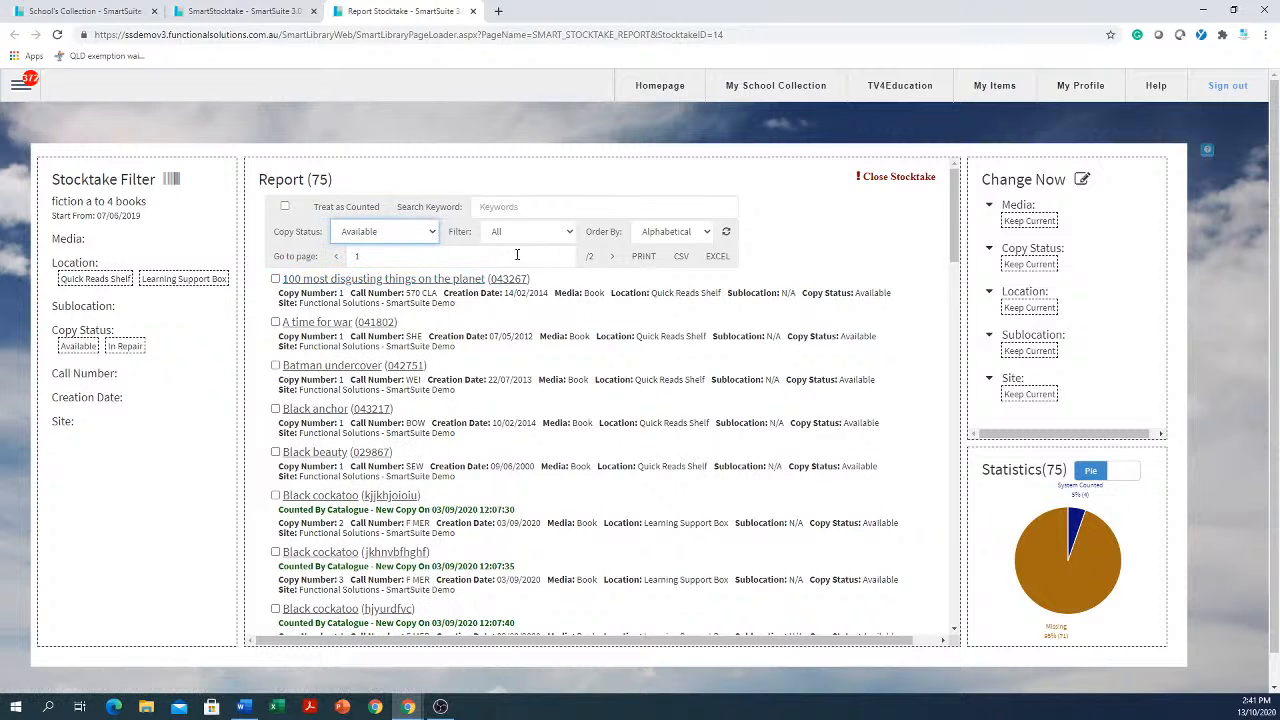
left_click(563, 231)
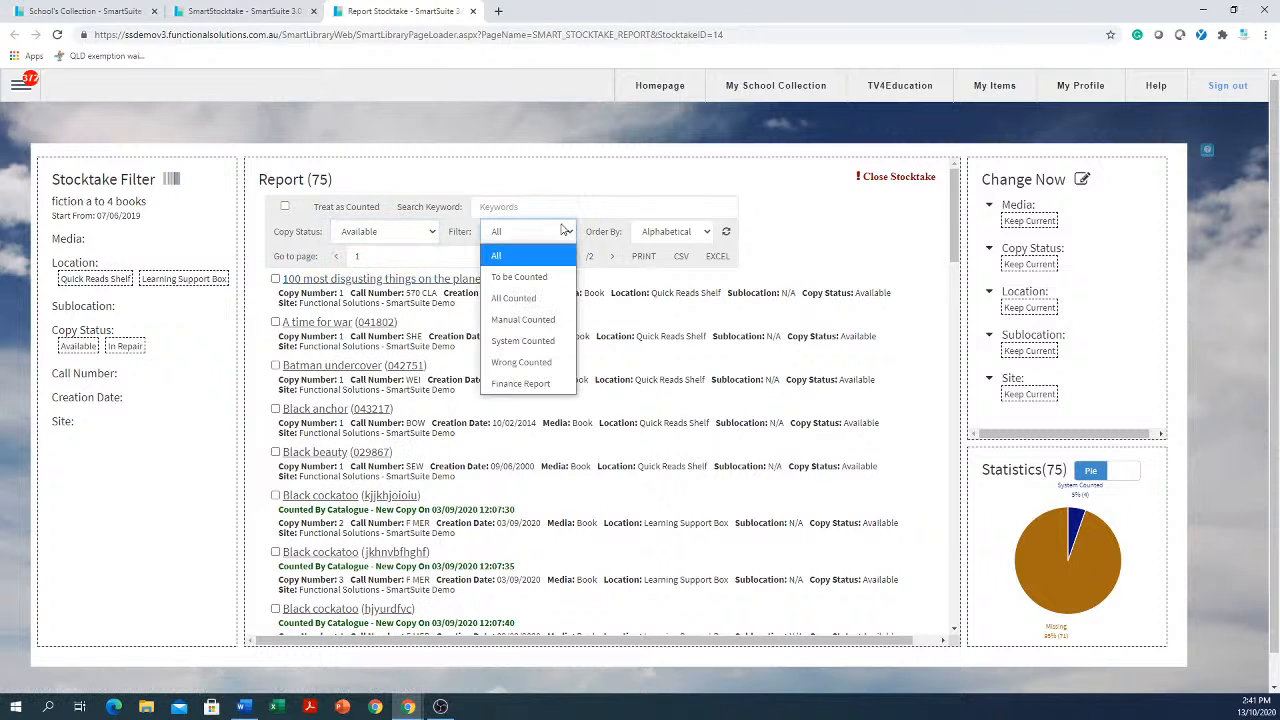
left_click(531, 279)
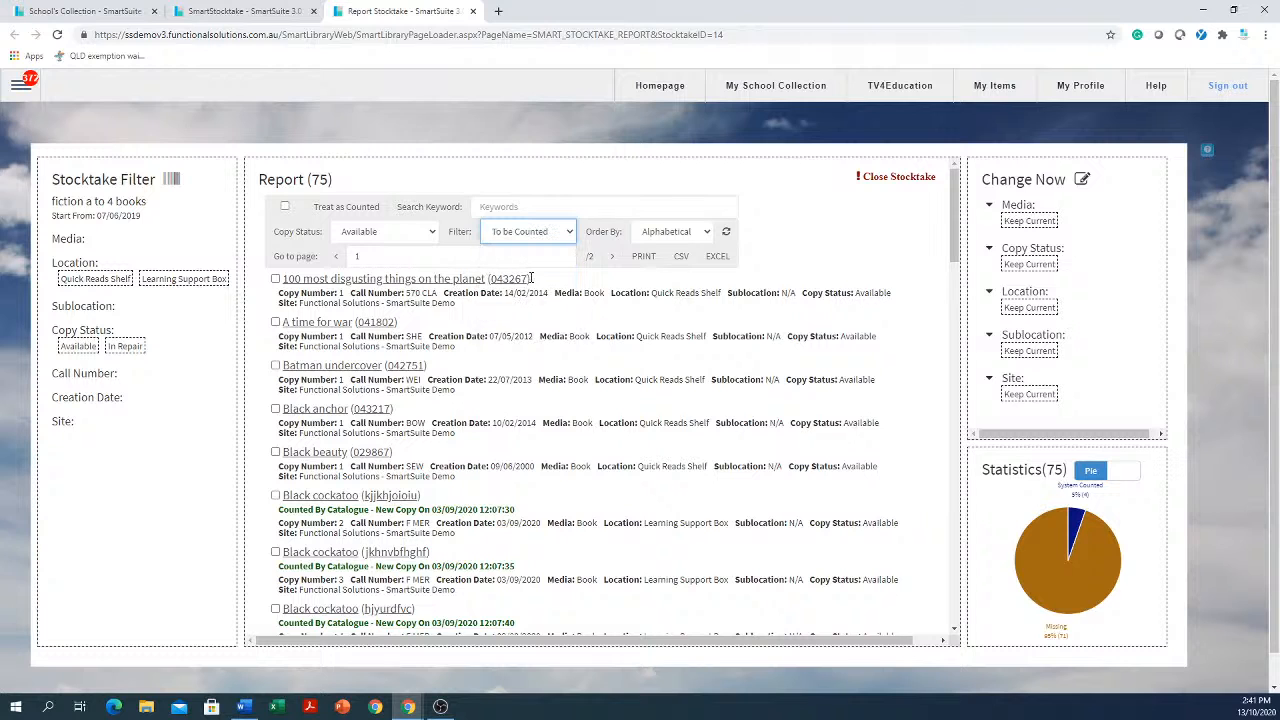
left_click(727, 235)
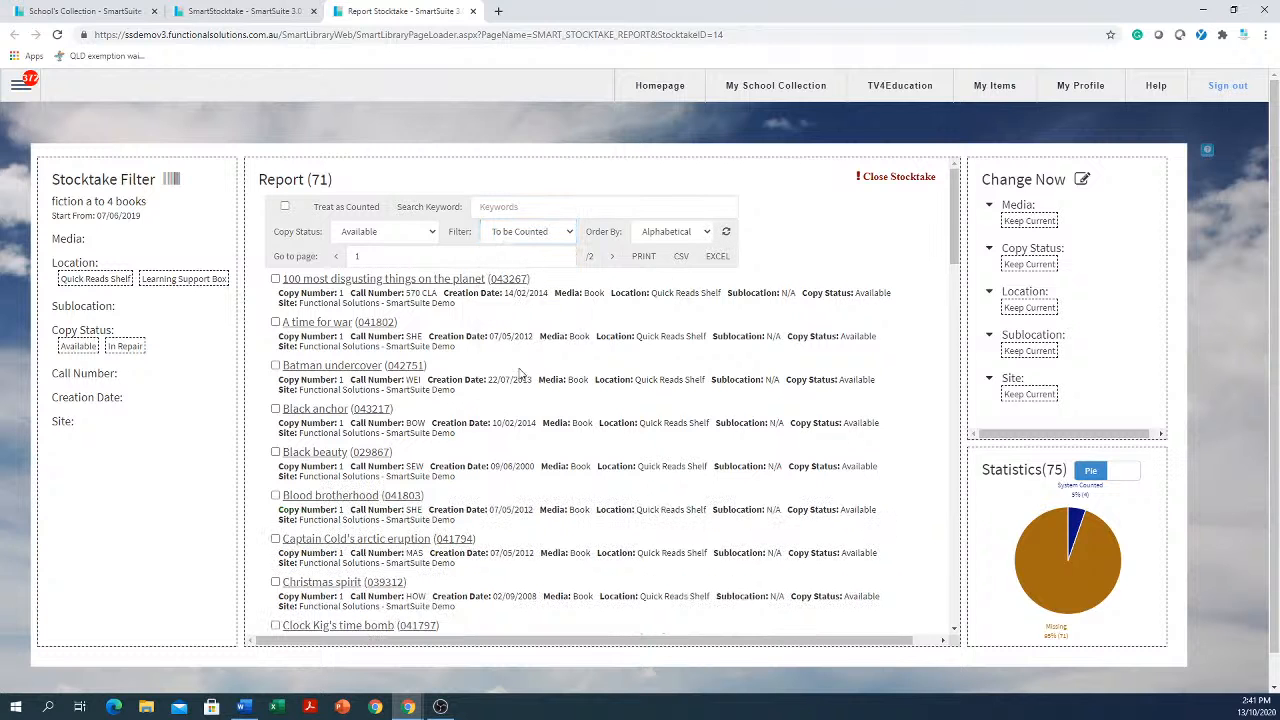
Page through the filtered report list and return to the first page
scroll(376, 412, "down", 1)
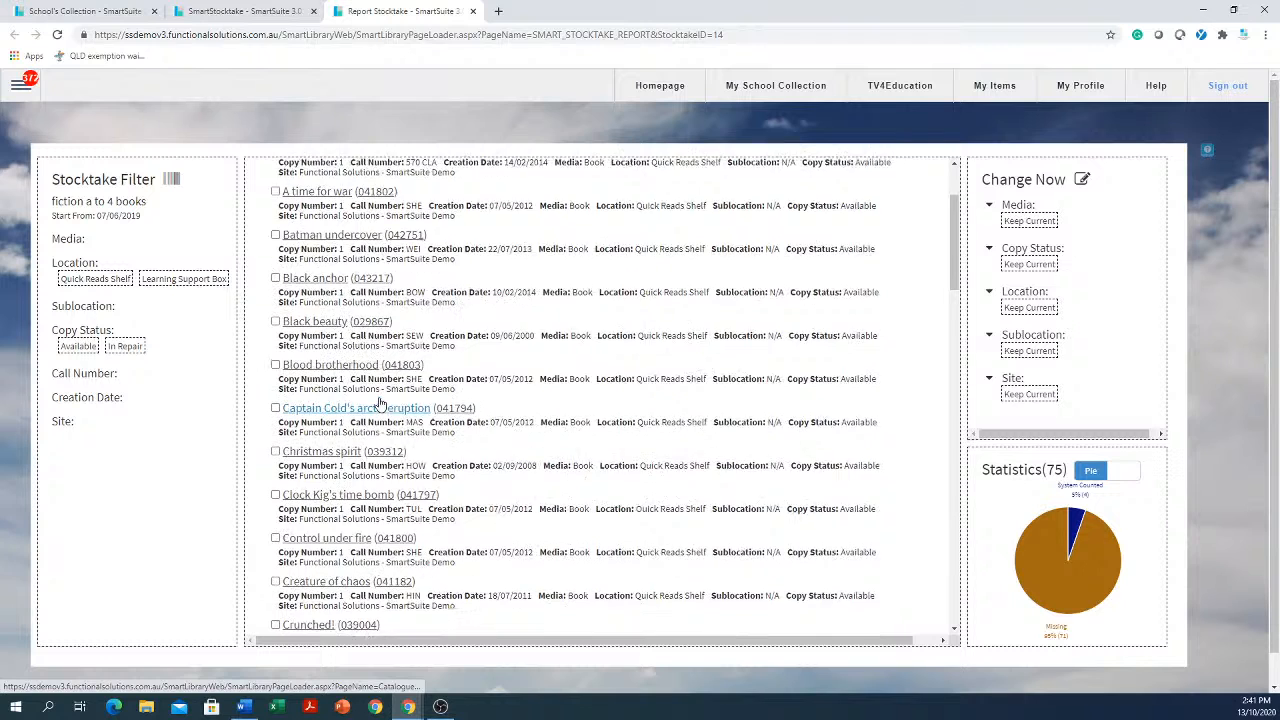
scroll(380, 405, "up", 1)
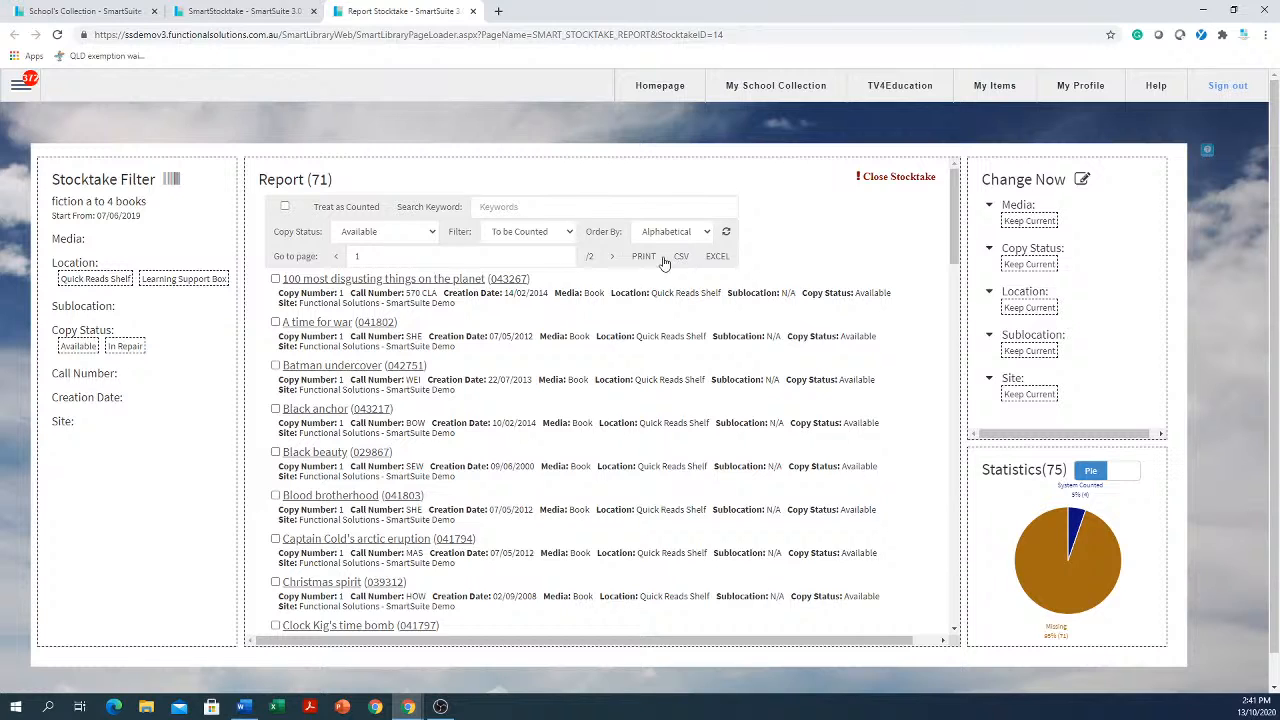
left_click(612, 257)
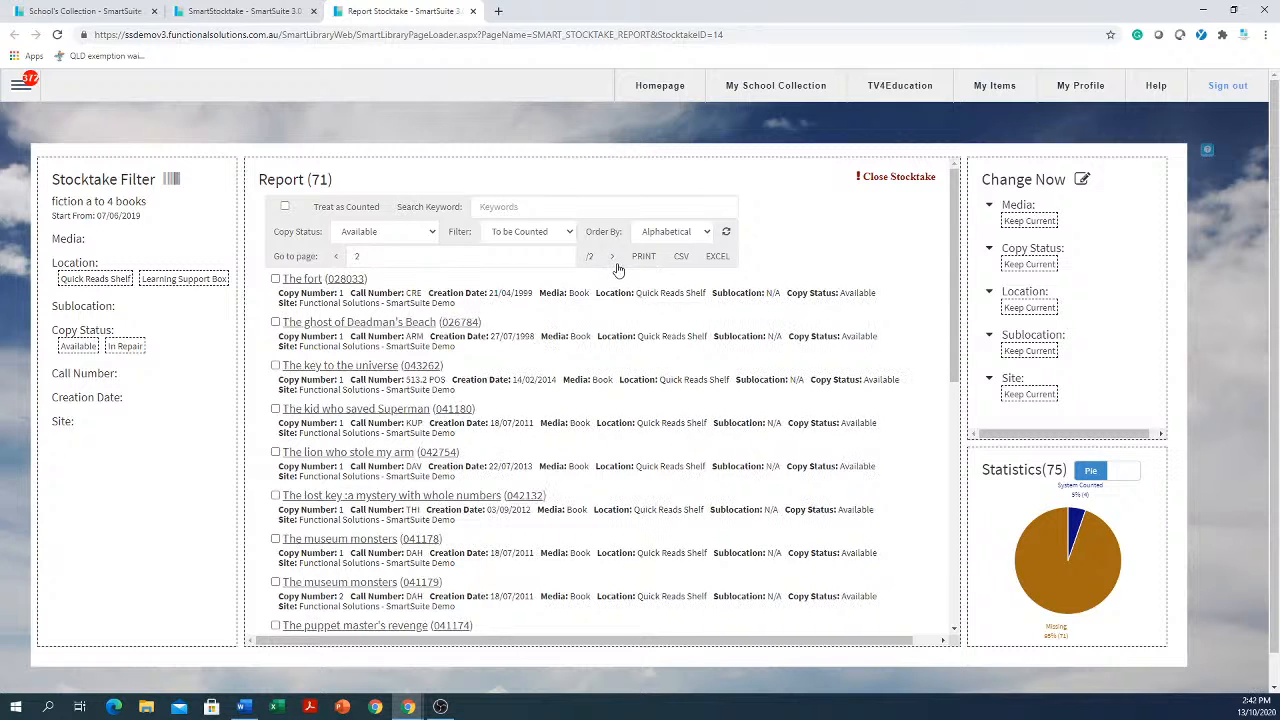
left_click(337, 256)
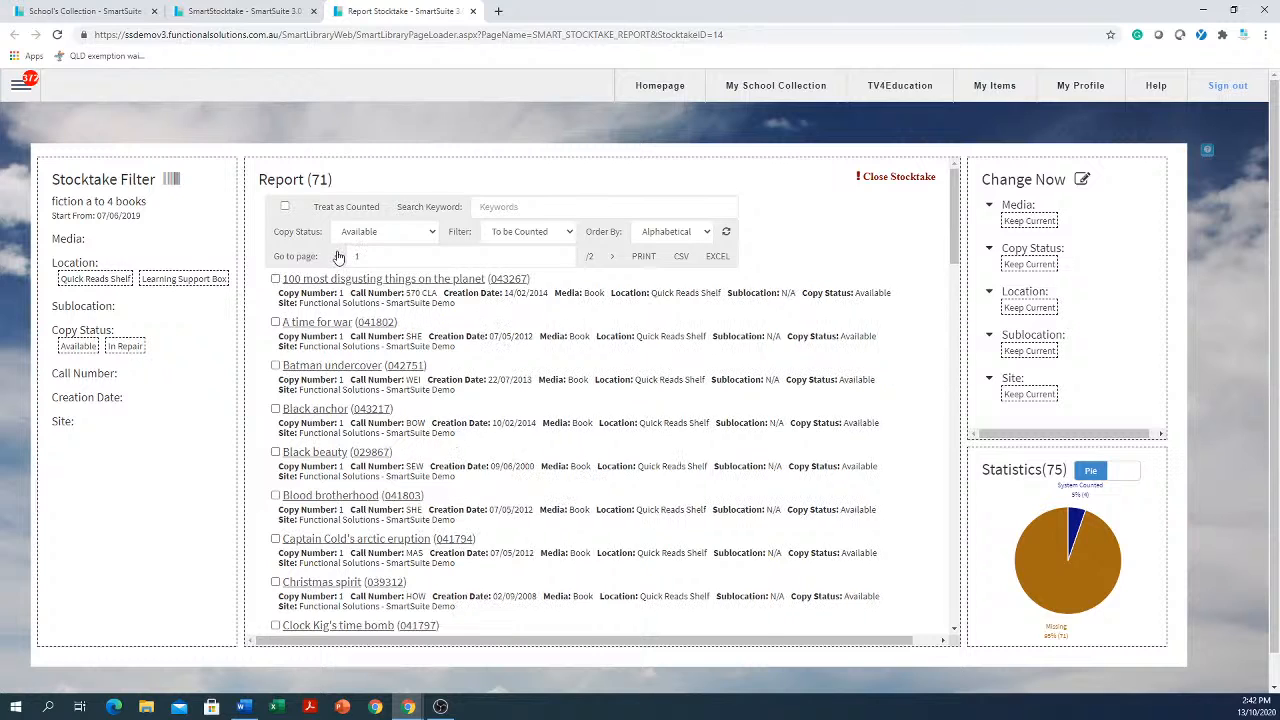
Filter the report to On Loan copies with all count states and refresh it
left_click(433, 233)
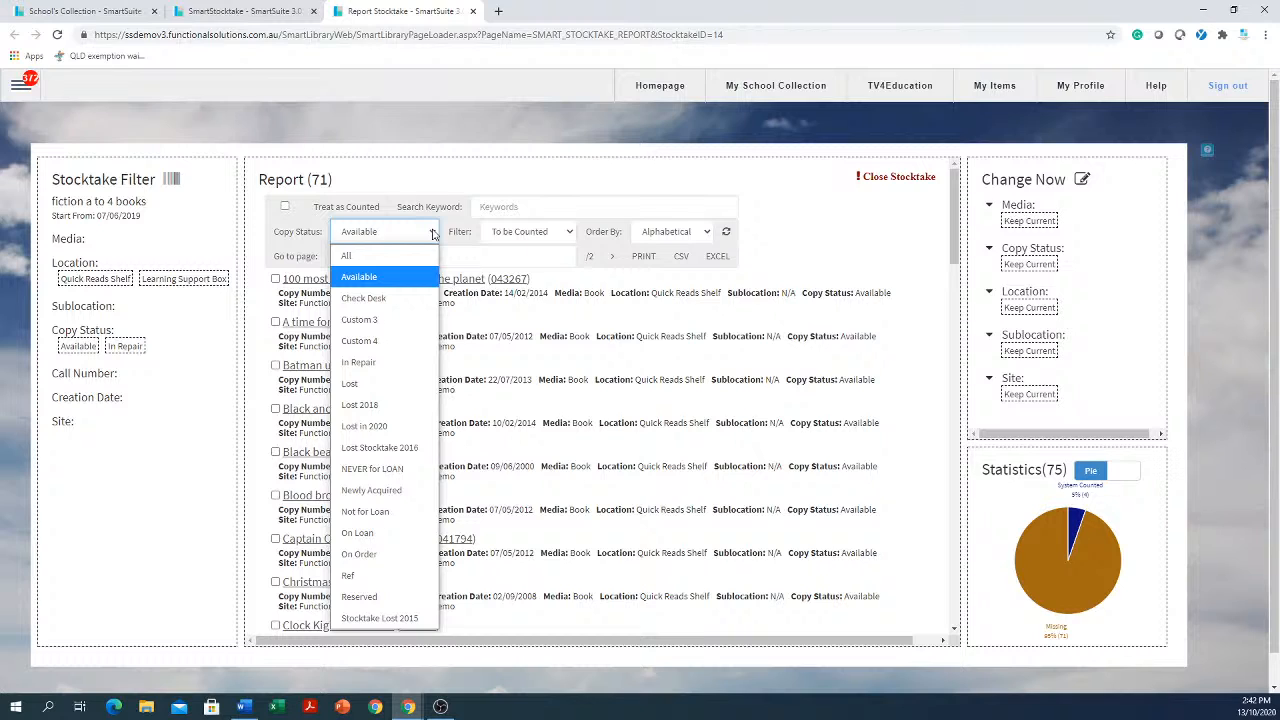
left_click(363, 535)
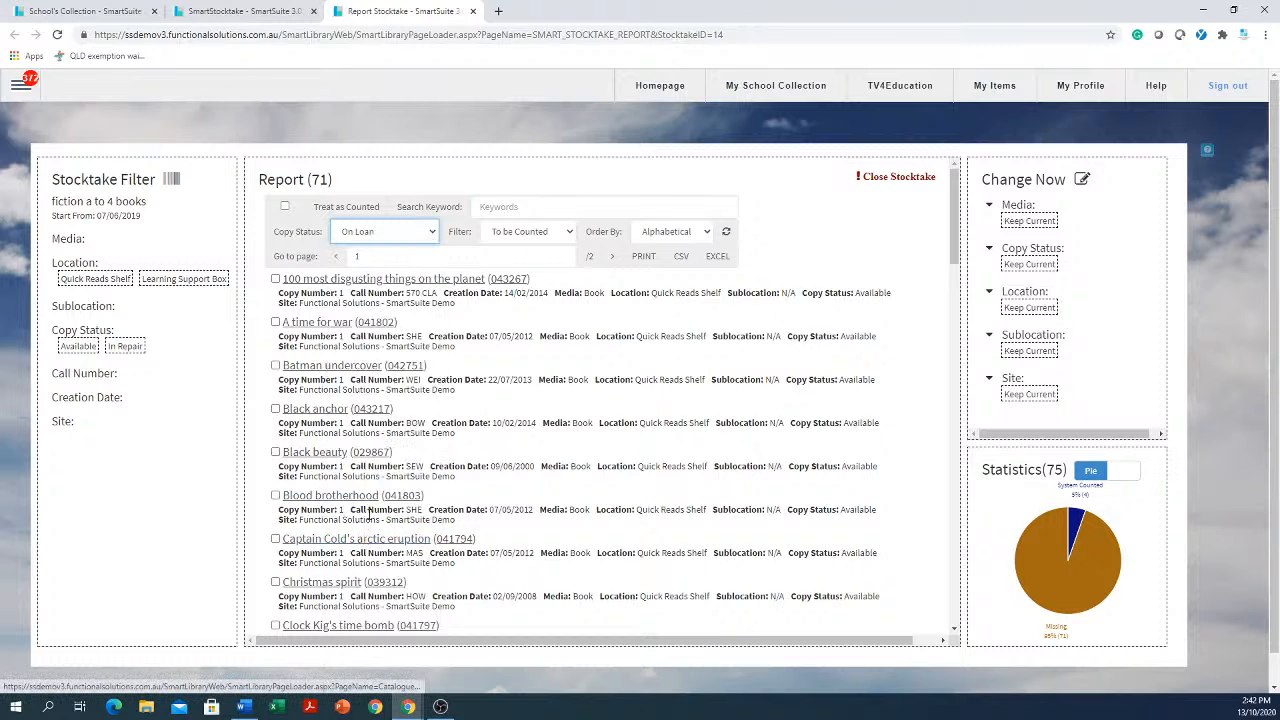
left_click(569, 238)
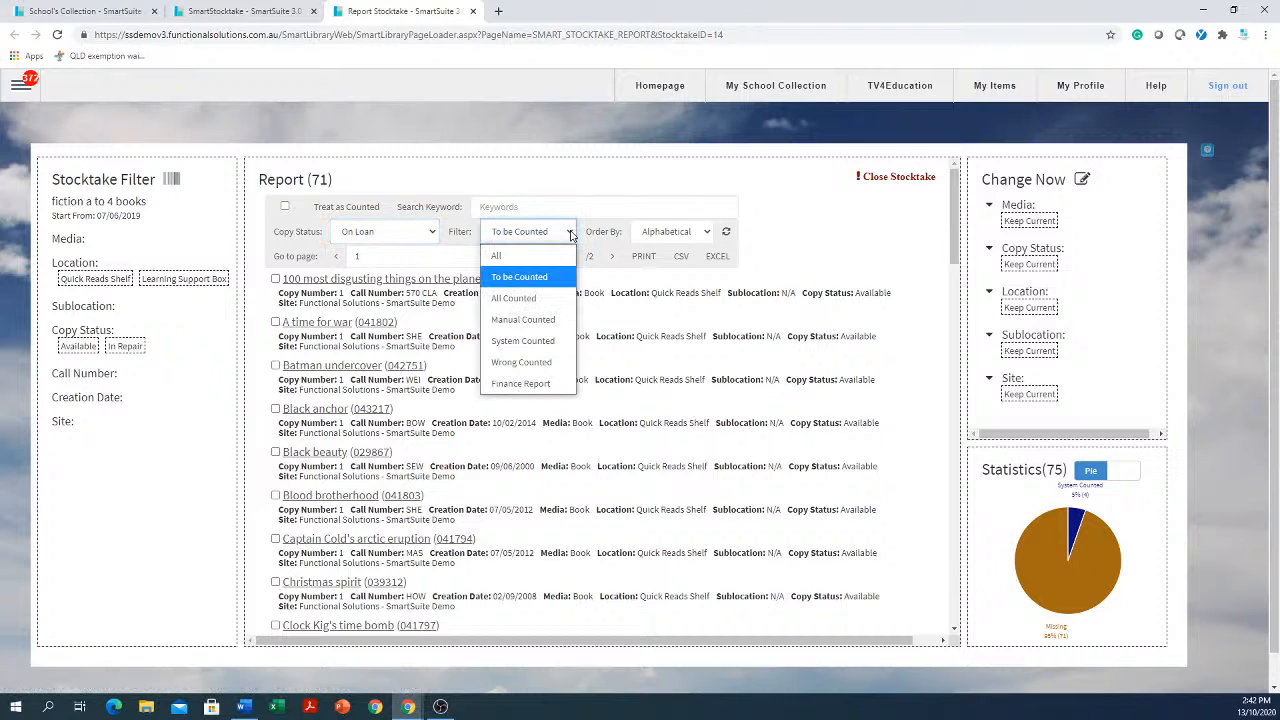
left_click(552, 258)
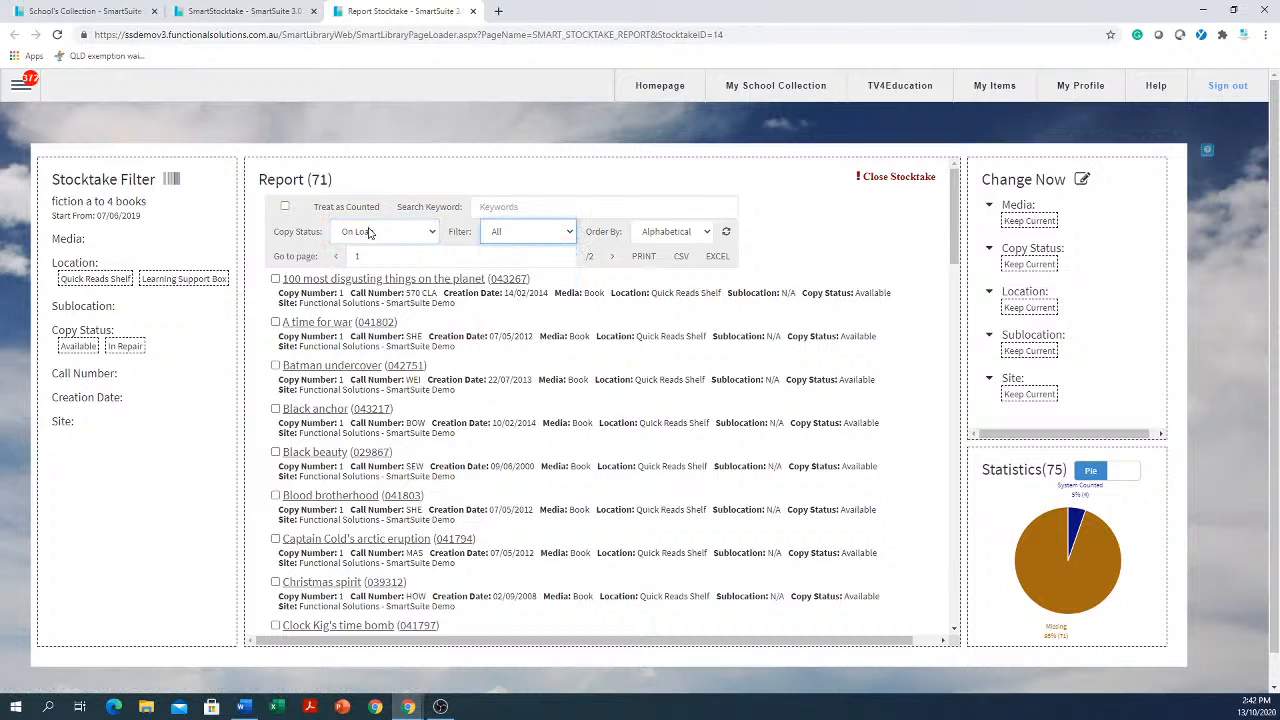
left_click(724, 234)
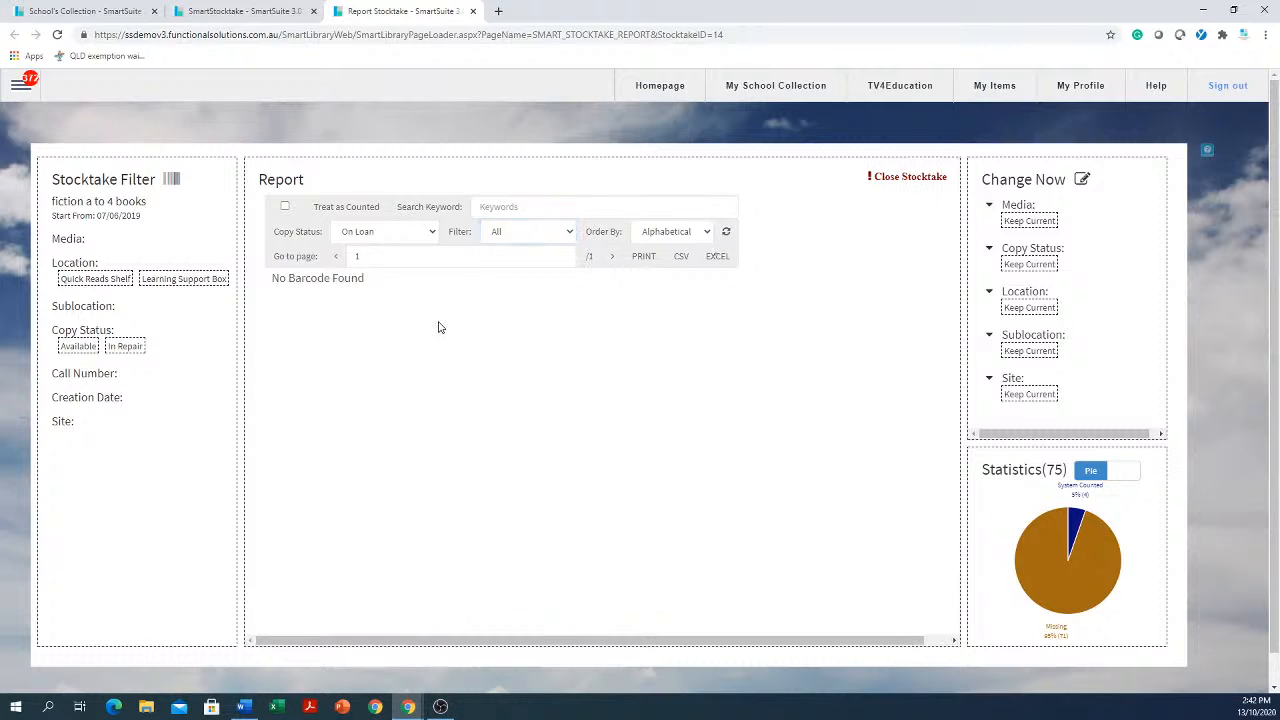
Switch the report's copy status filter back to Available and refresh the list
left_click(432, 236)
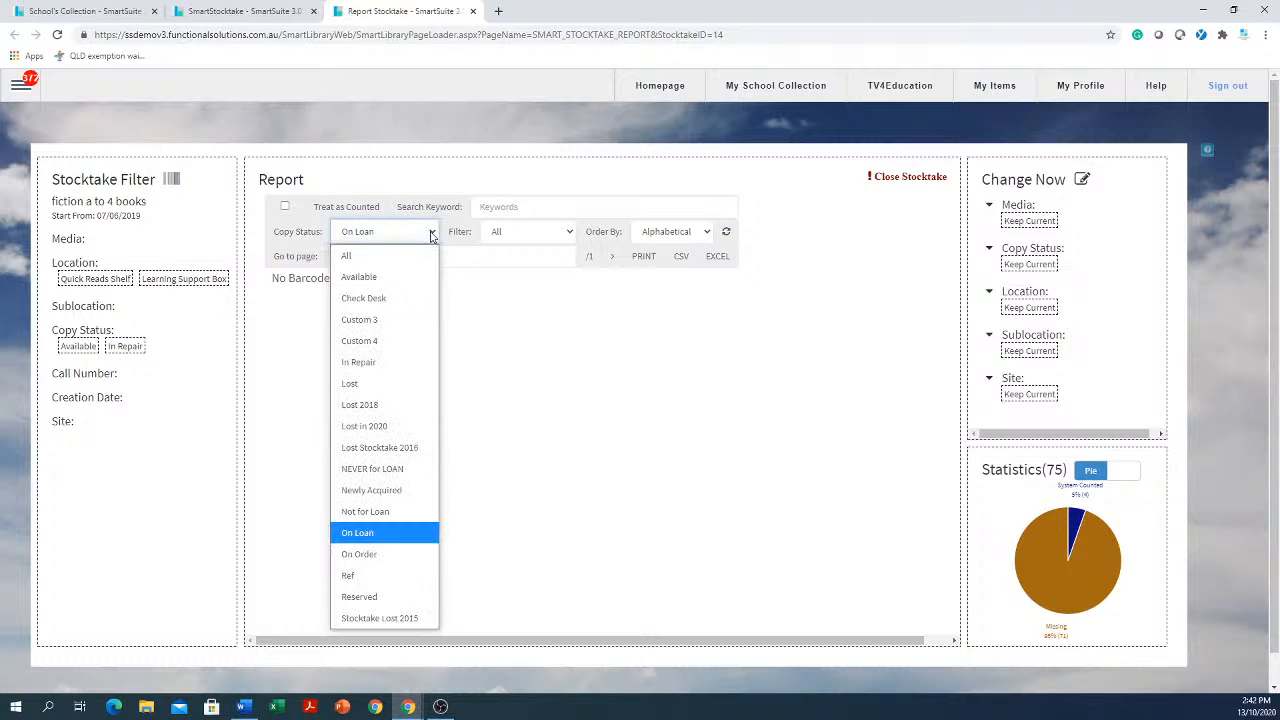
left_click(383, 279)
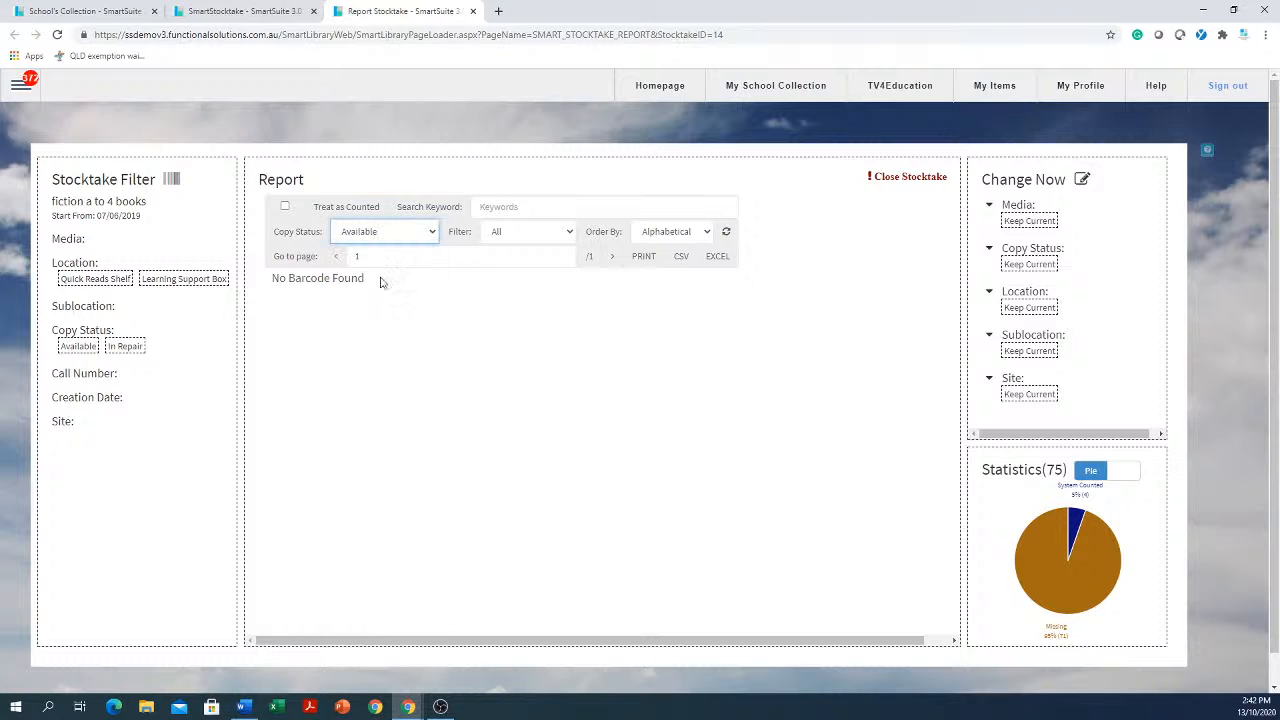
left_click(726, 232)
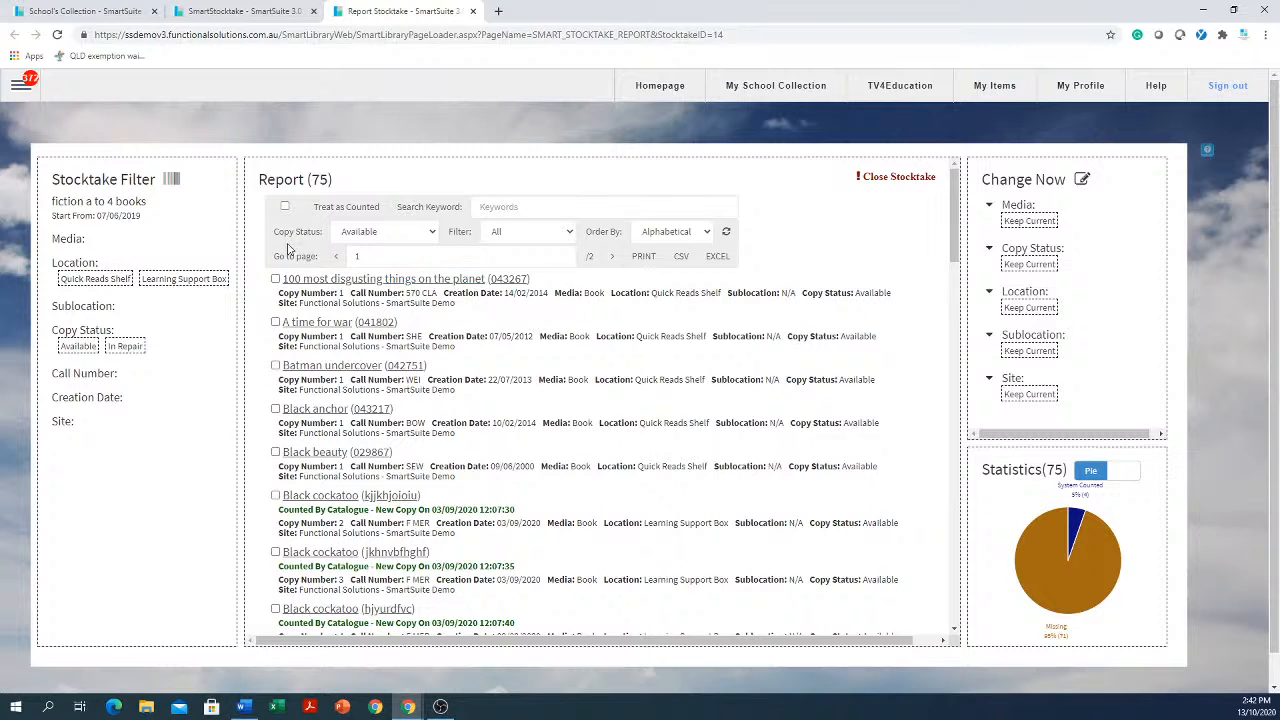
Set the Change Now copy status to Lost in 2020, toggling the Treat as Counted selection on and off
left_click(284, 207)
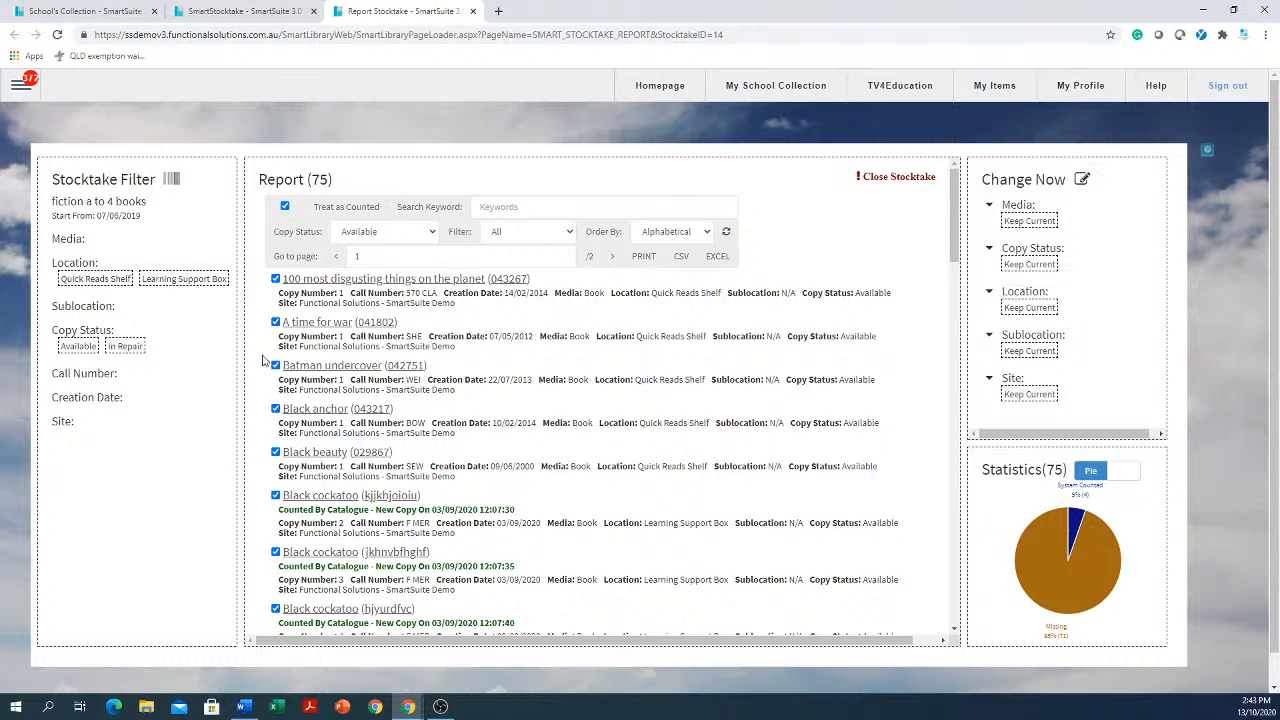
left_click(1045, 264)
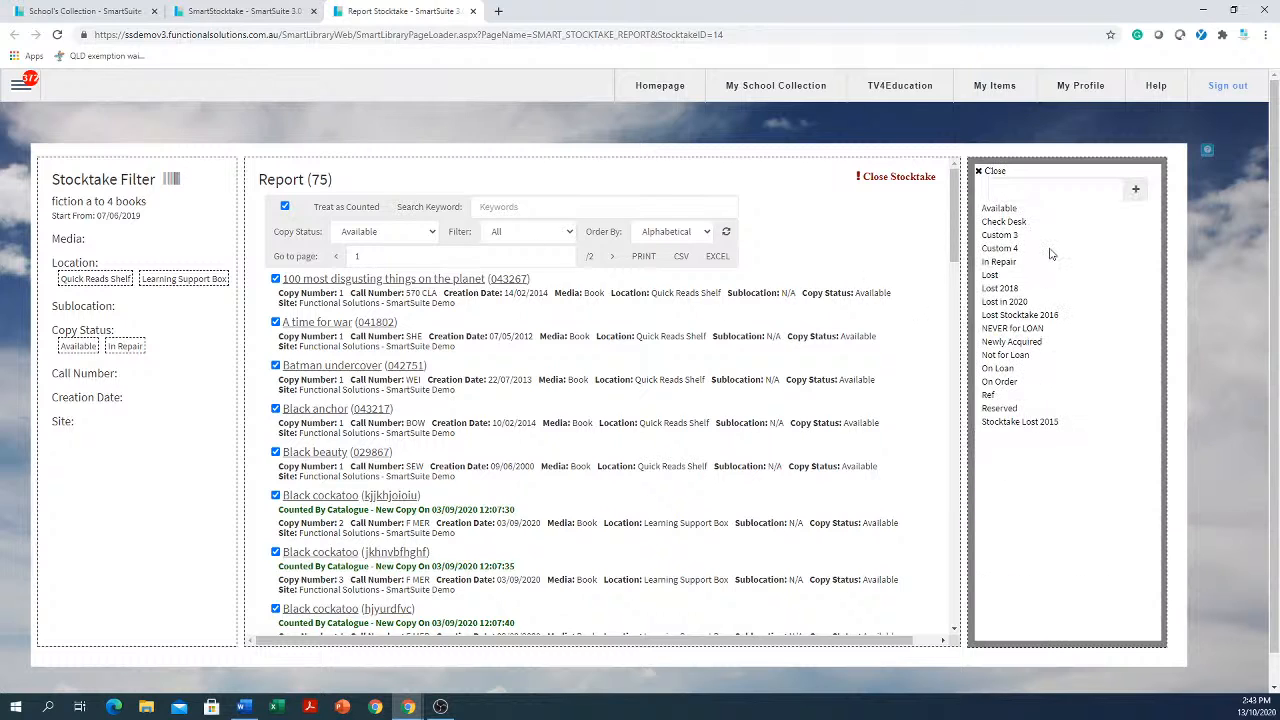
left_click(1013, 302)
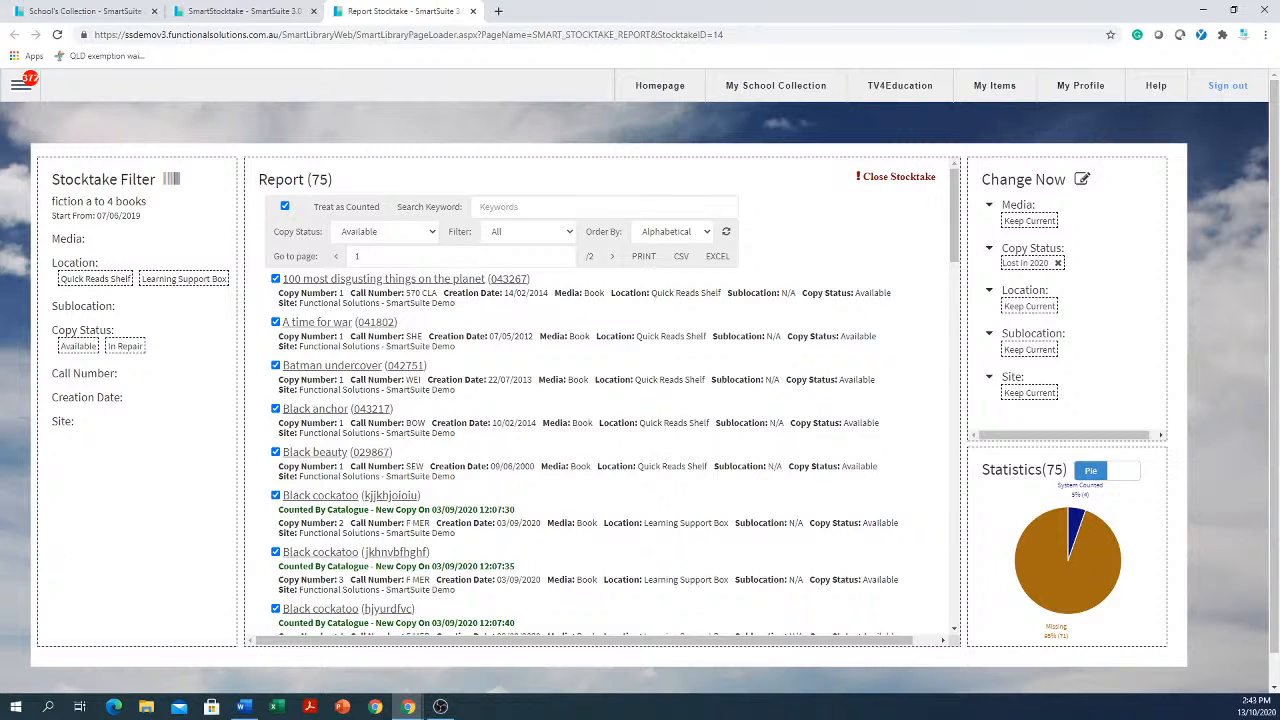
left_click(285, 206)
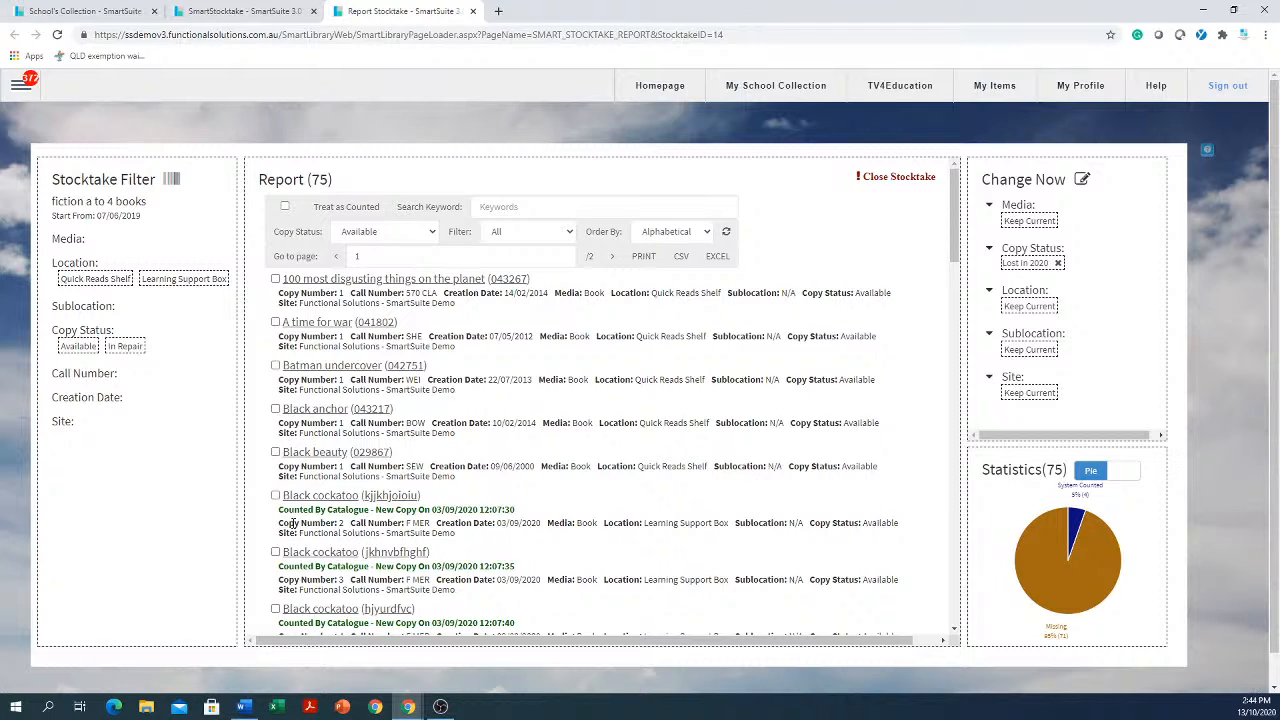
Fill in the Close Stocktake dialog with close date 13/10/2020 and uncounted item status Lost in 2020, then dismiss it without confirming
left_click(895, 177)
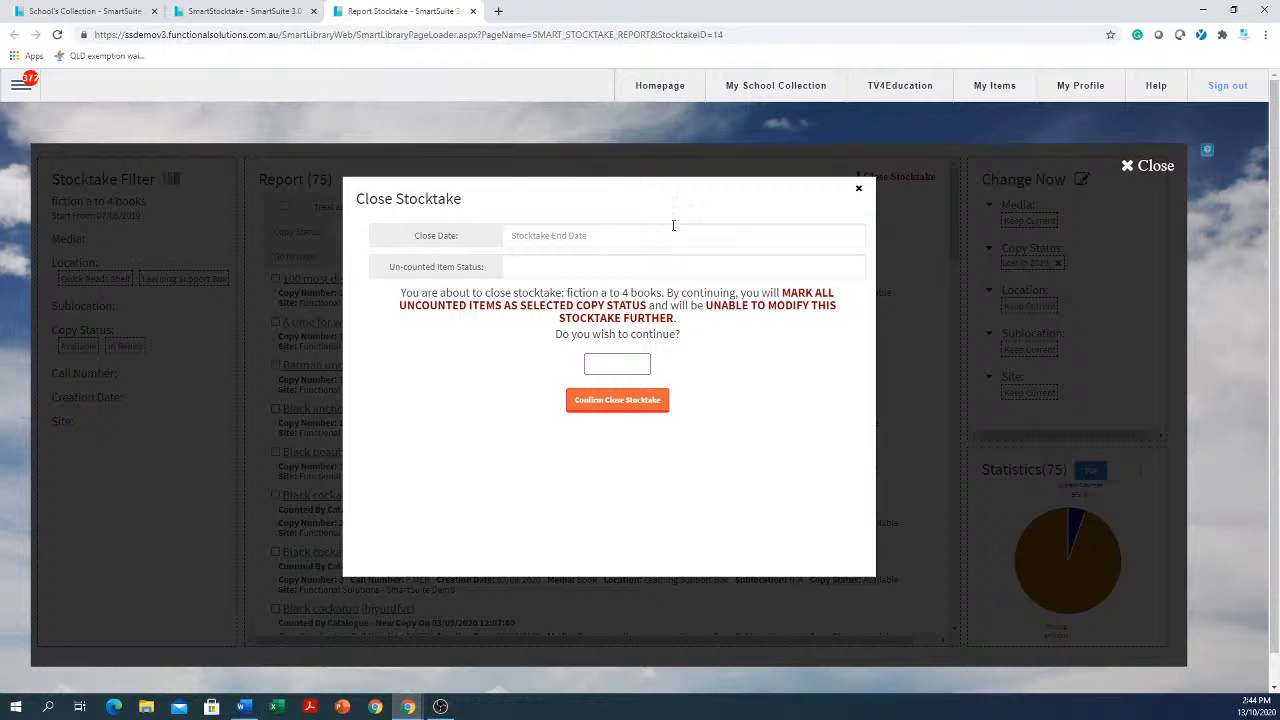
left_click(602, 233)
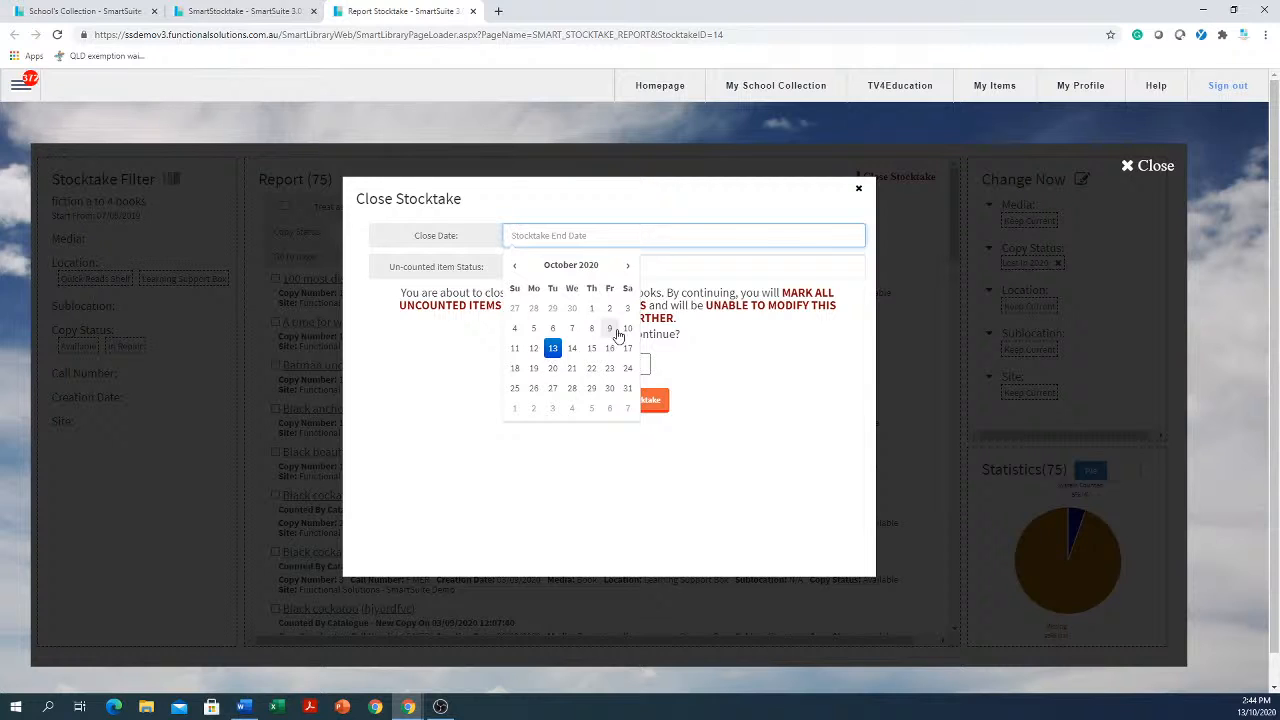
left_click(554, 350)
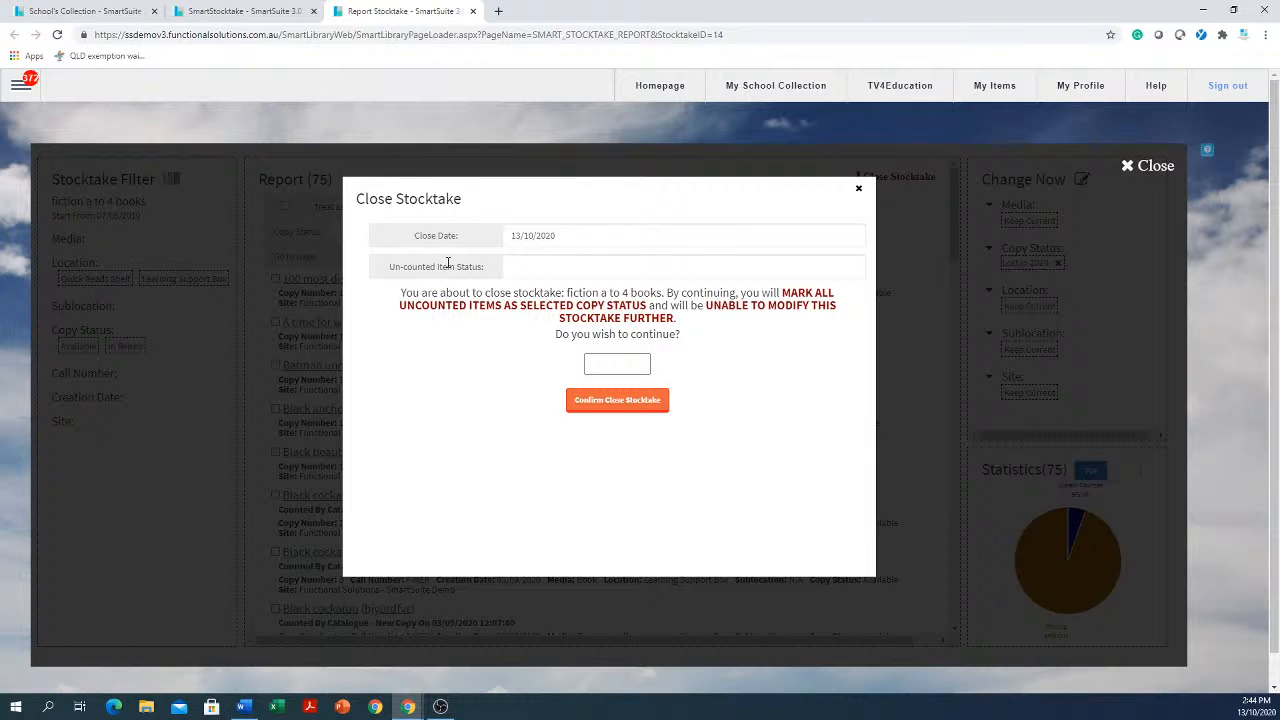
left_click(648, 273)
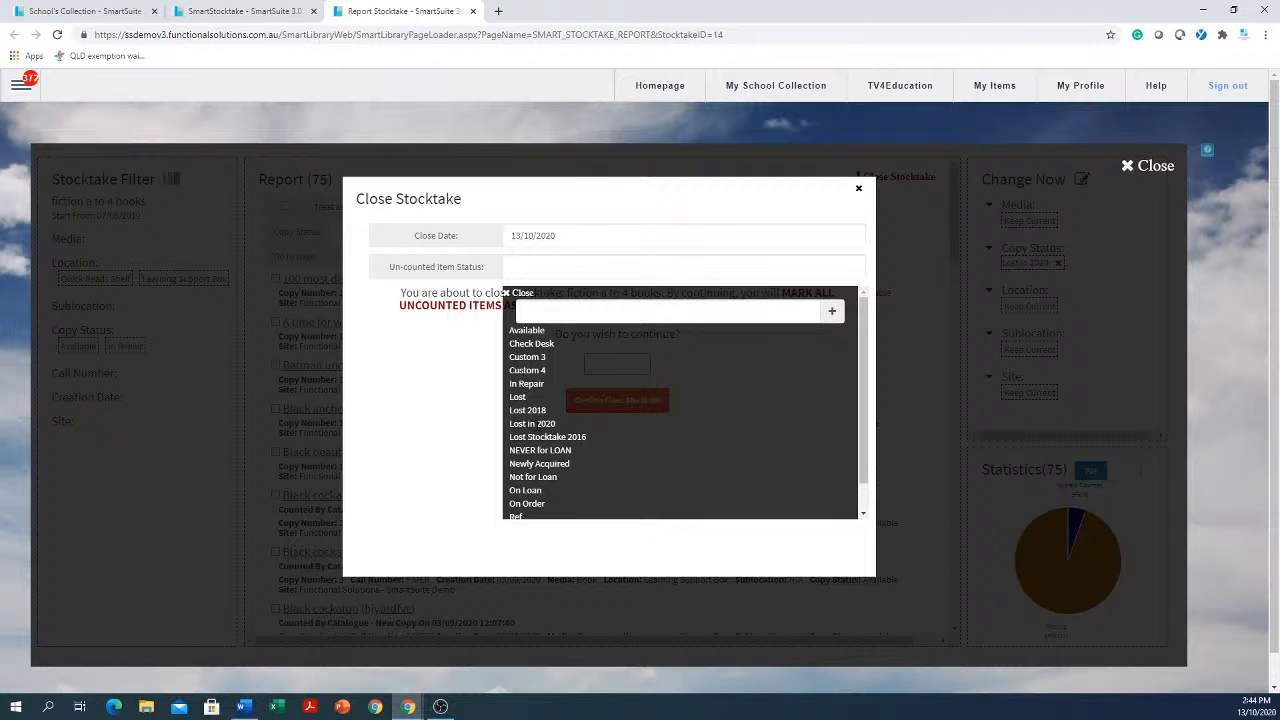
left_click(535, 424)
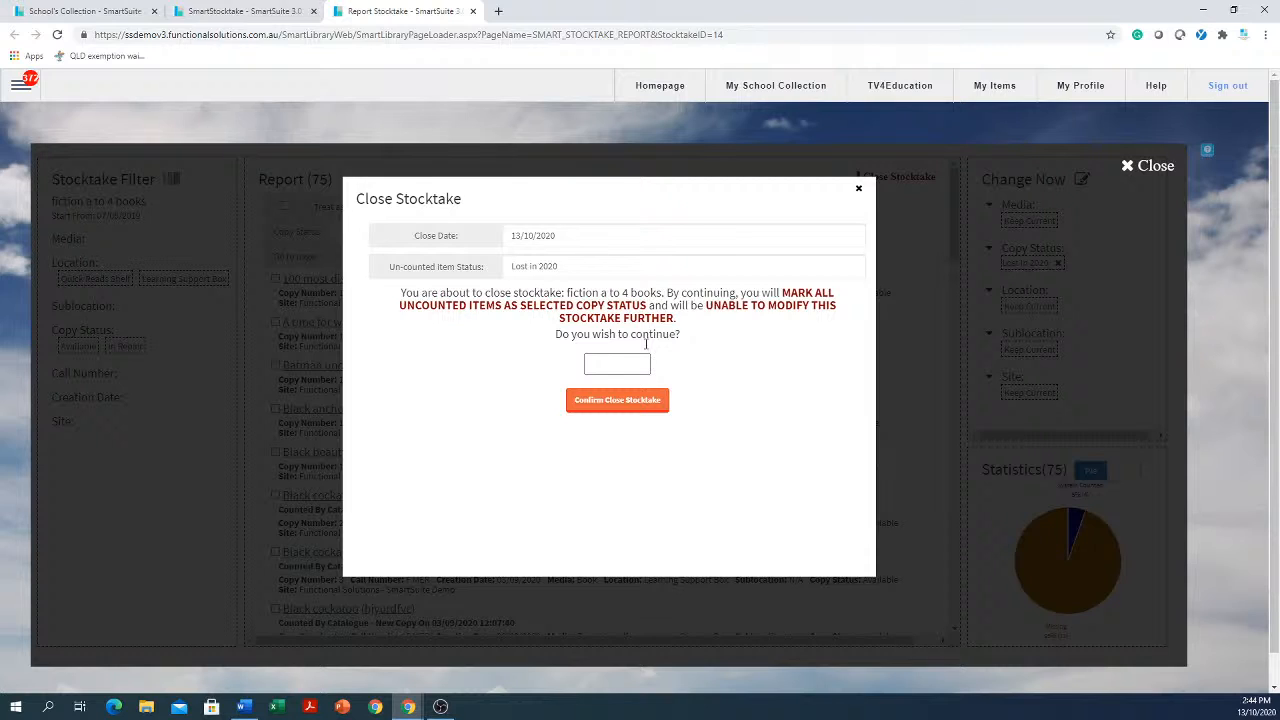
left_click(619, 362)
left_click(627, 361)
left_click(859, 189)
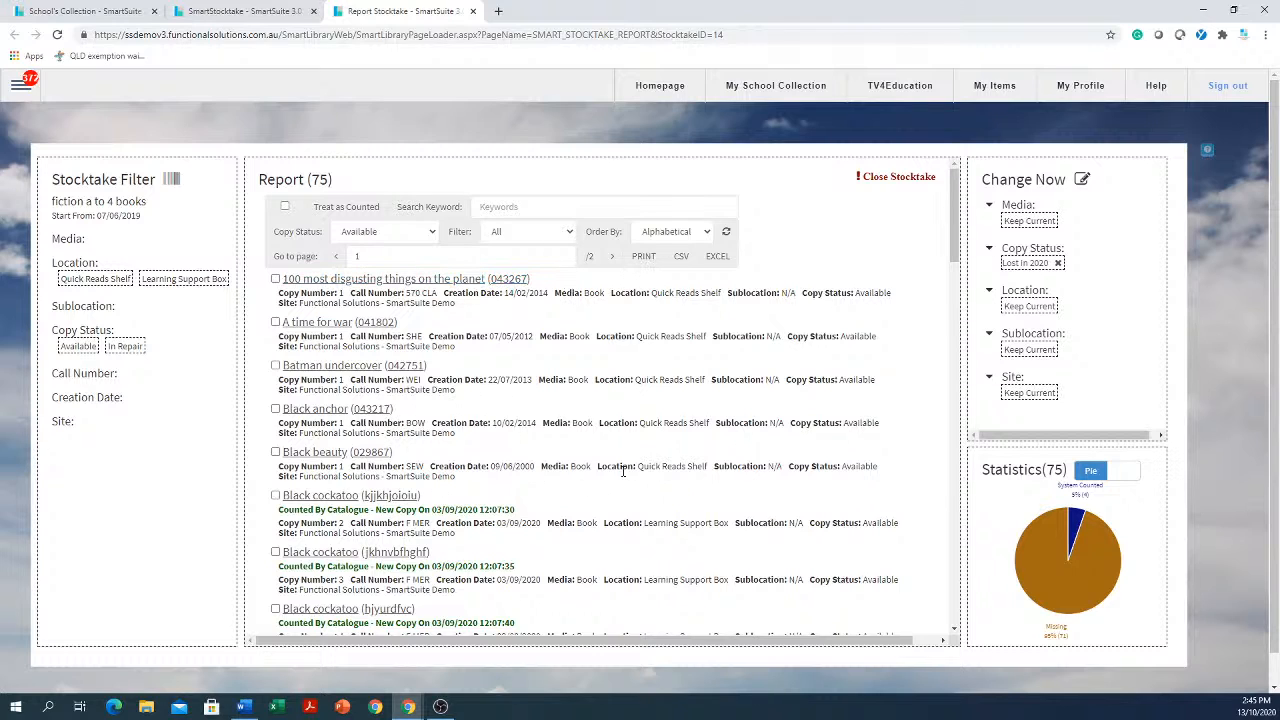
Open the fiction a to 4 books stocktake from the SmartStocktake list
left_click(19, 88)
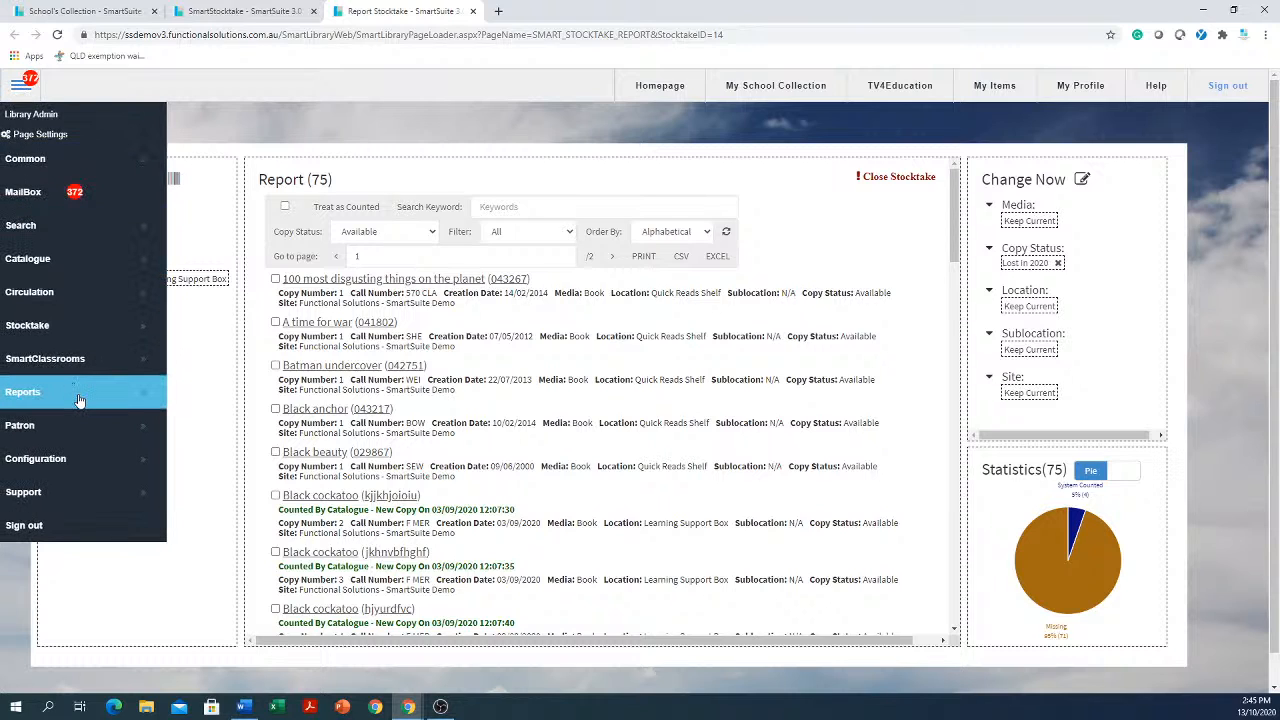
left_click(818, 228)
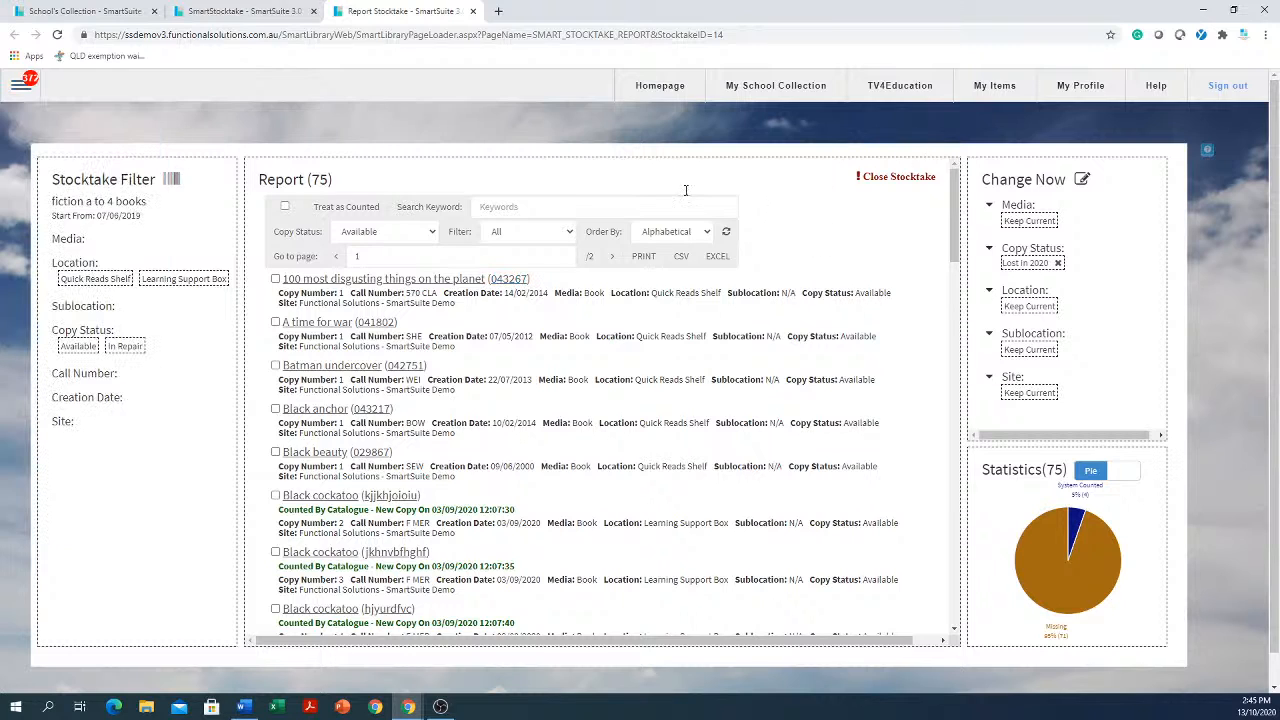
left_click(20, 86)
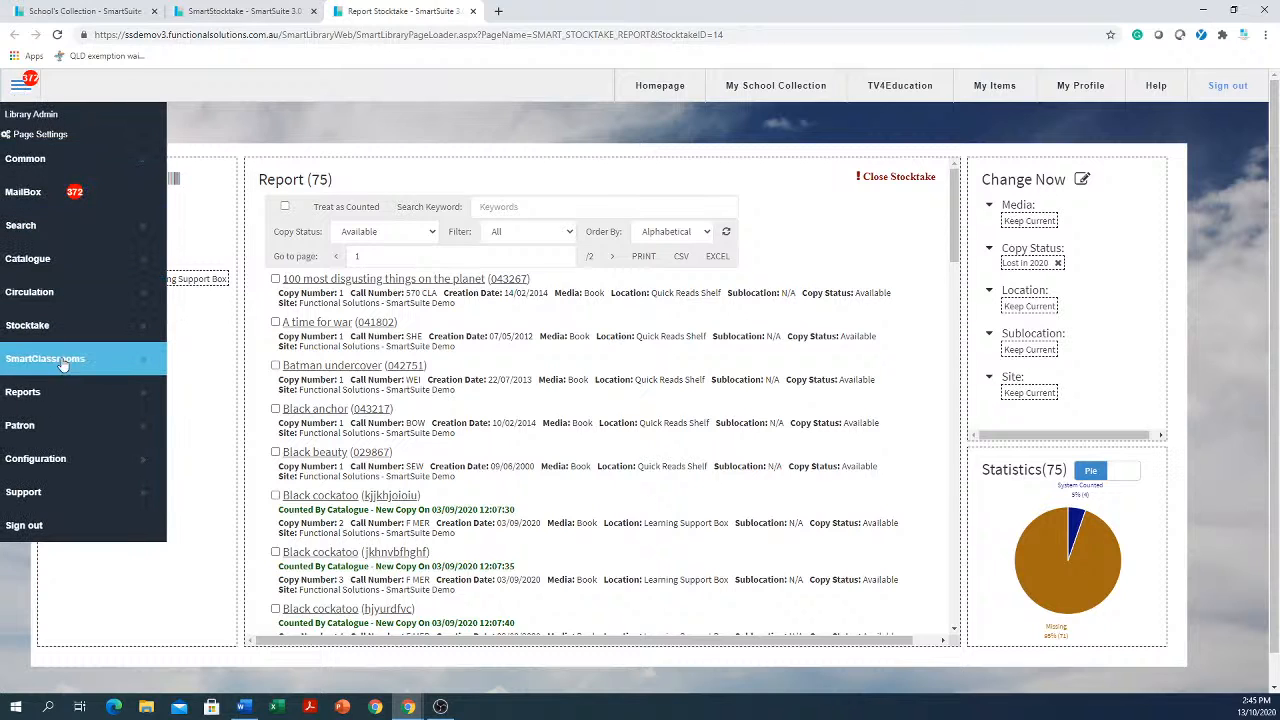
mouse_move(55, 332)
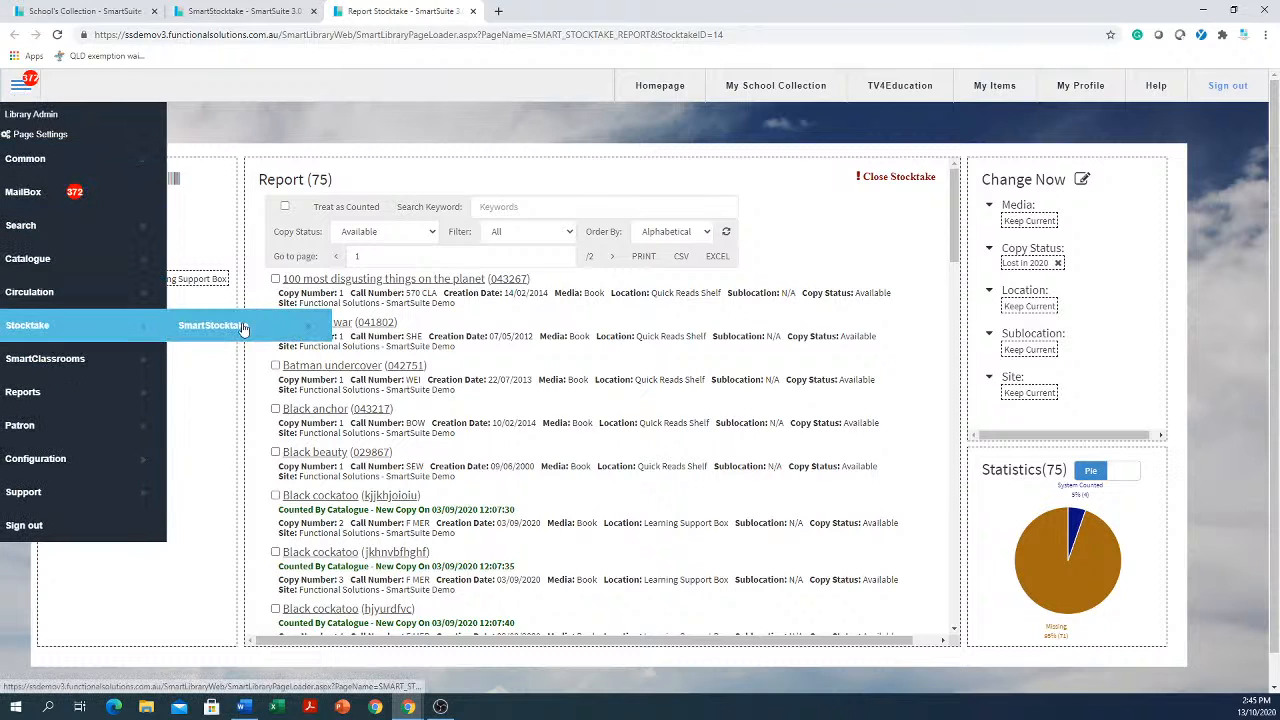
left_click(243, 327)
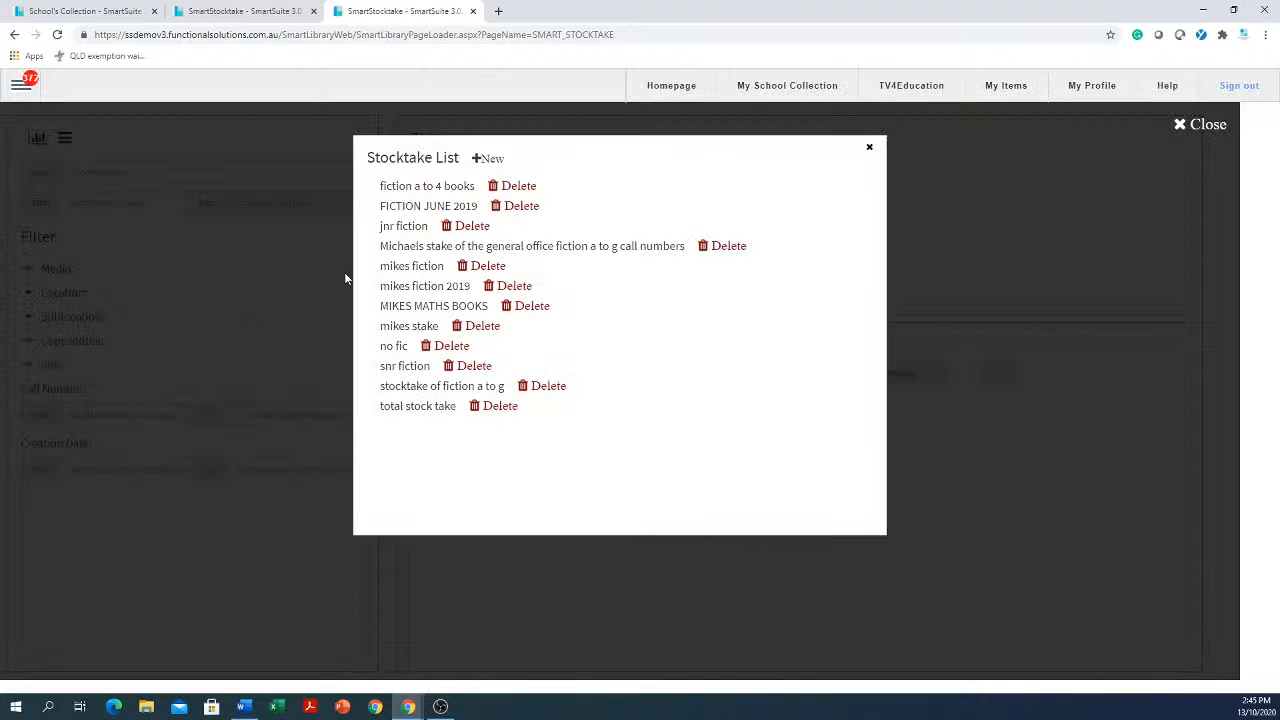
left_click(430, 187)
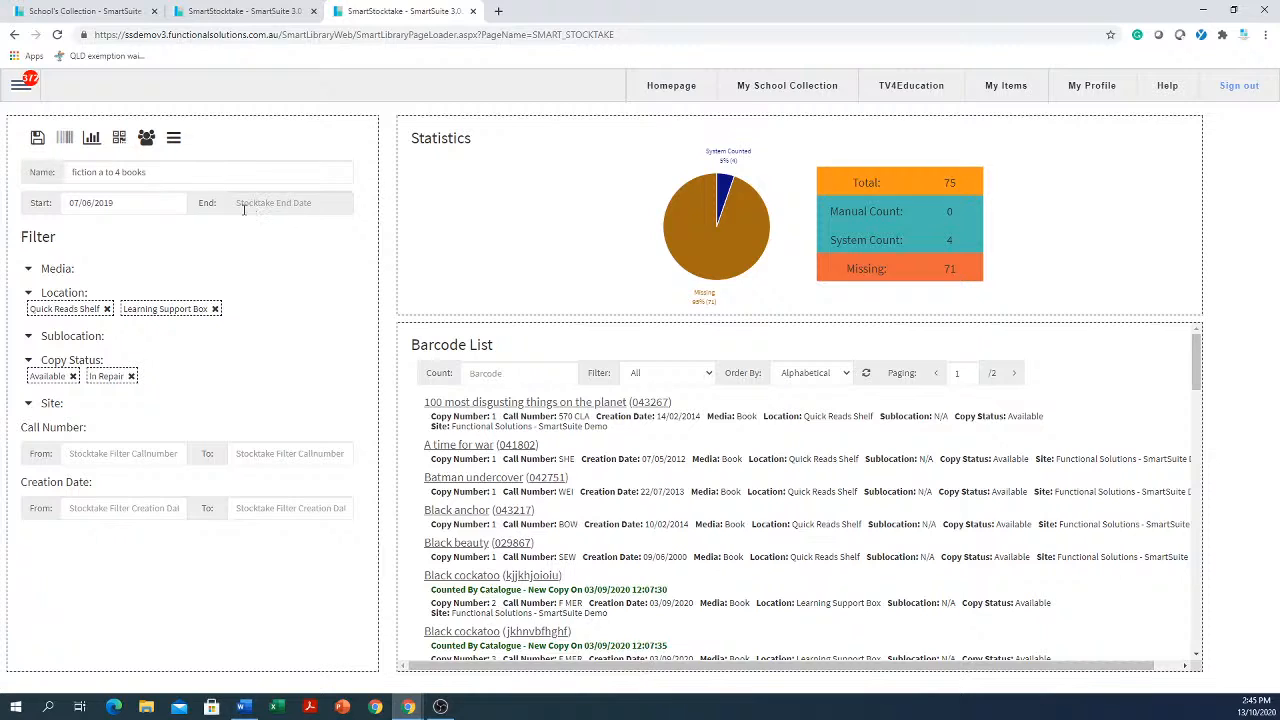
left_click(305, 203)
Open the Copies by Copy Status catalogue report from the Reports section
left_click(19, 87)
left_click(306, 264)
left_click(22, 86)
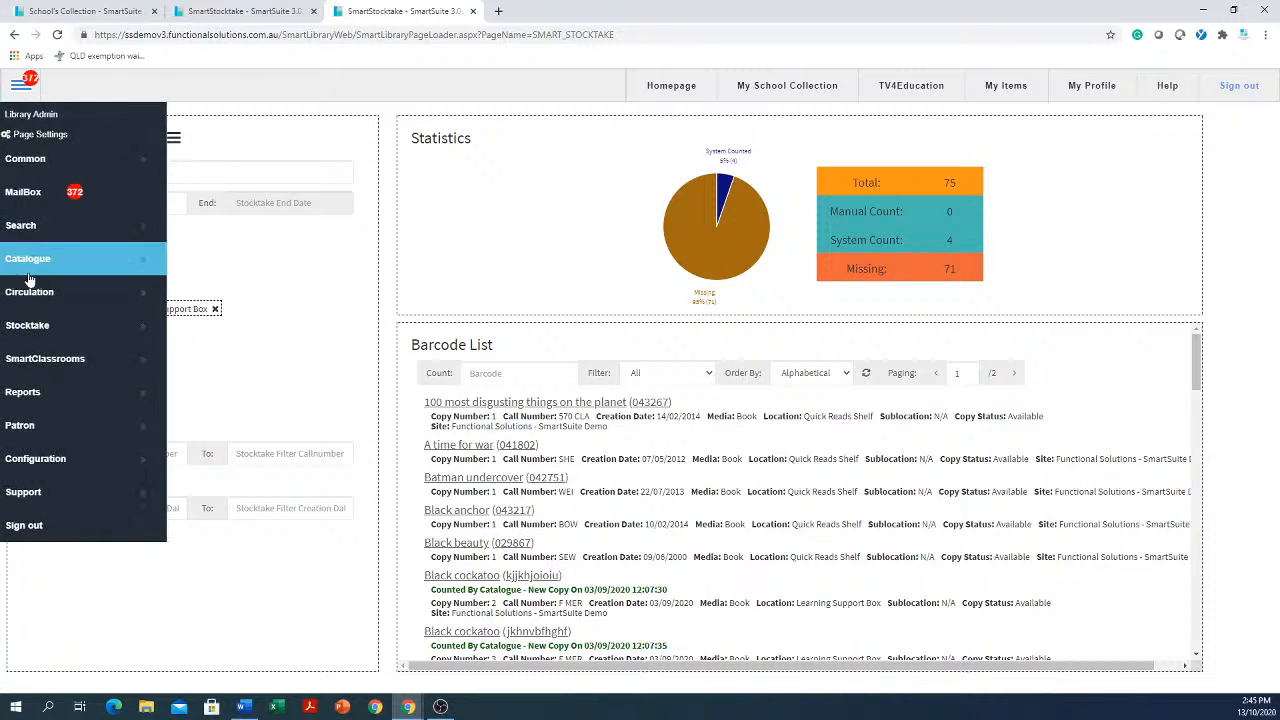
left_click(56, 392)
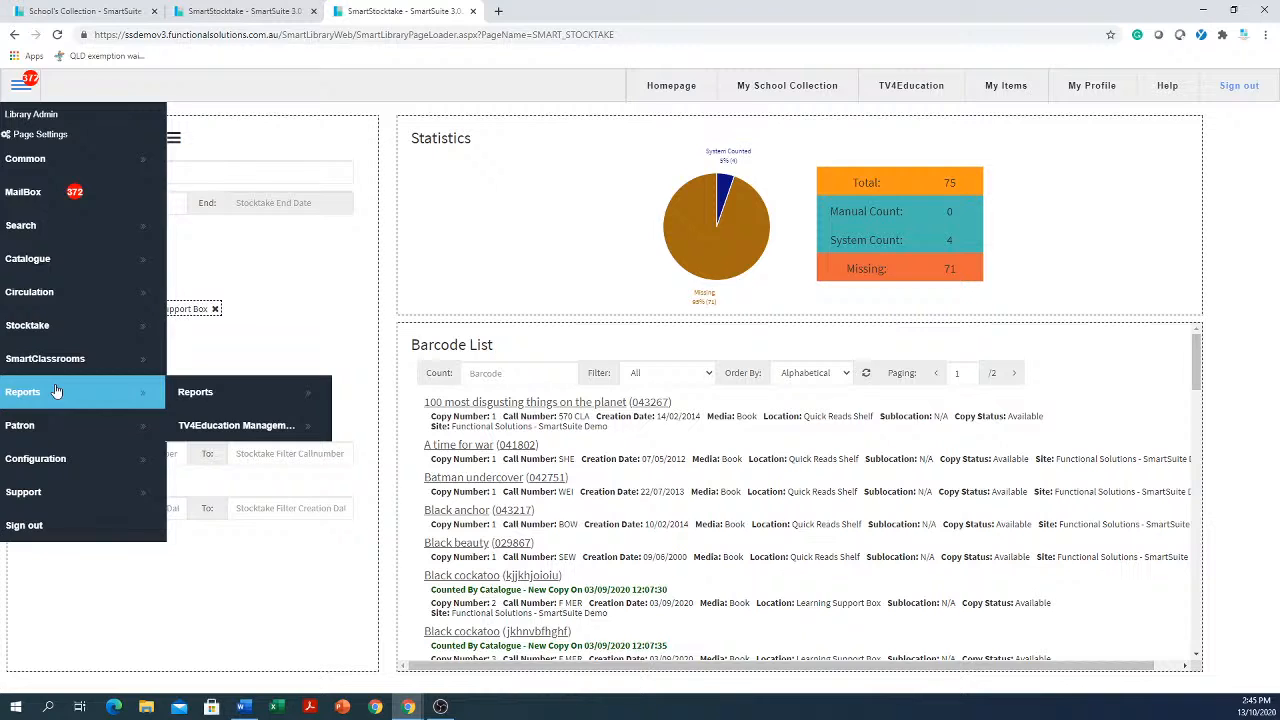
left_click(248, 401)
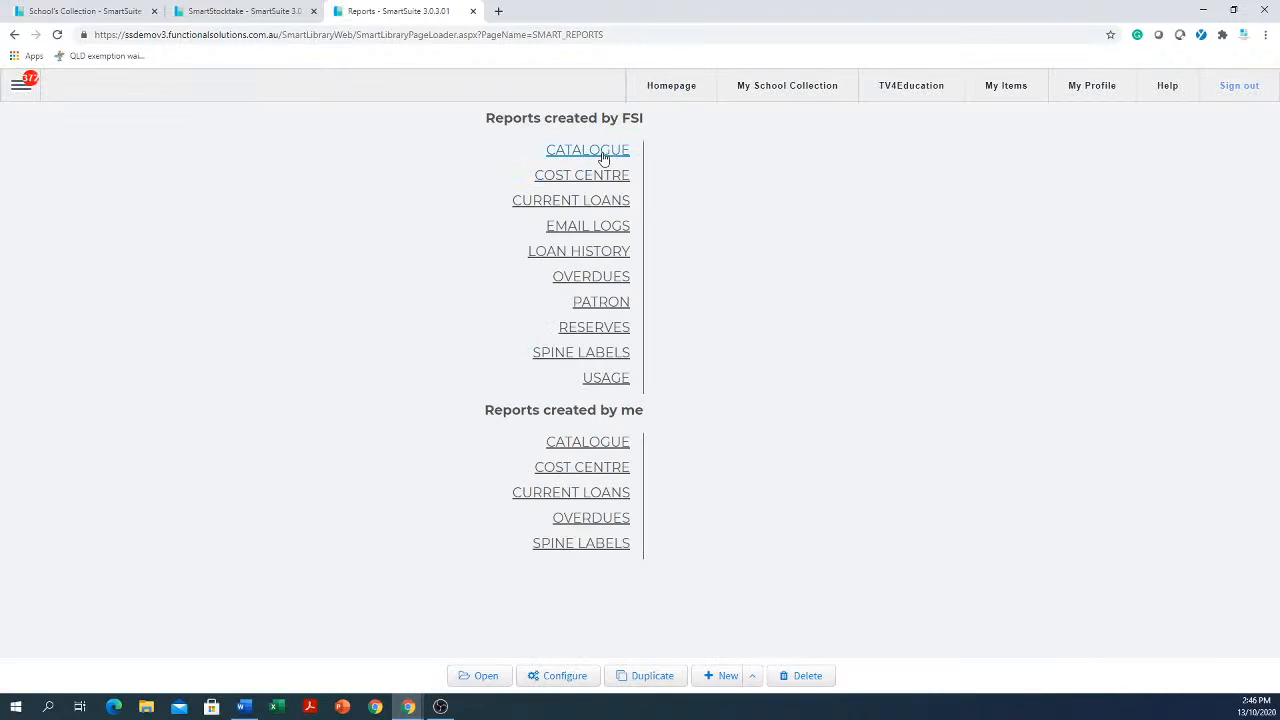
left_click(604, 156)
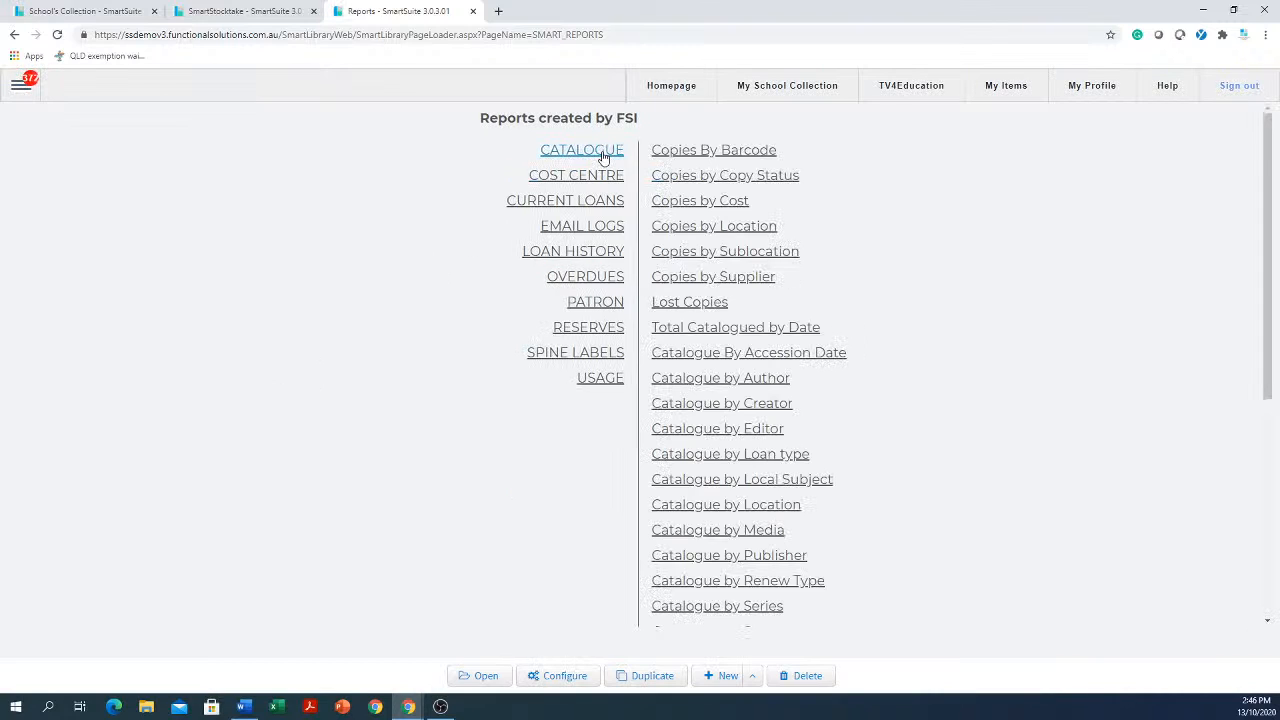
left_click(760, 181)
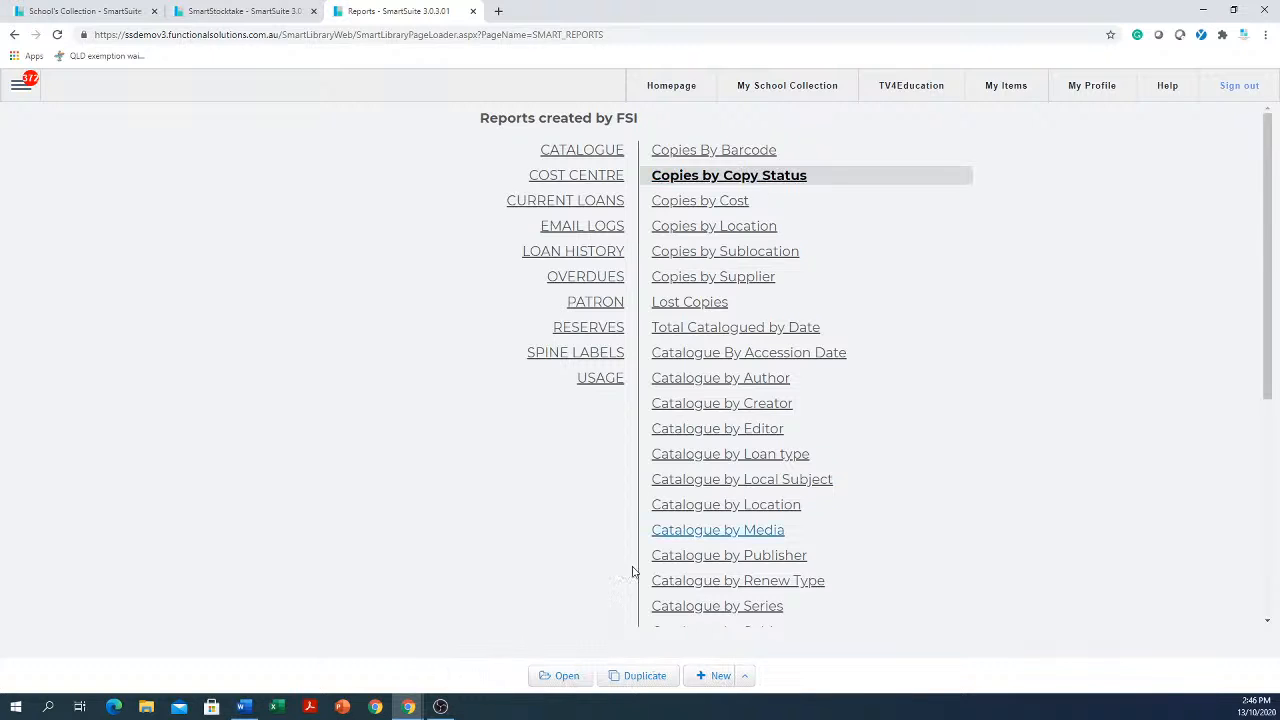
left_click(566, 676)
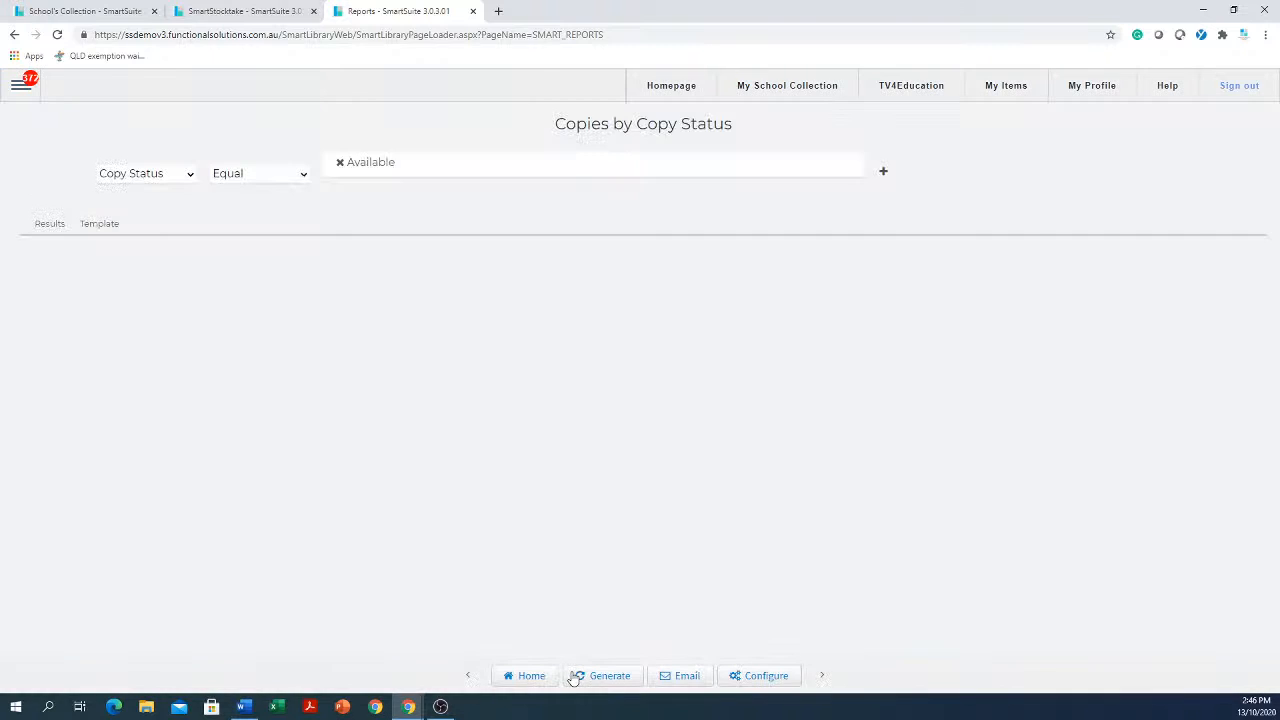
Remove the Available copy status condition and generate the Copies by Copy Status report
left_click(395, 167)
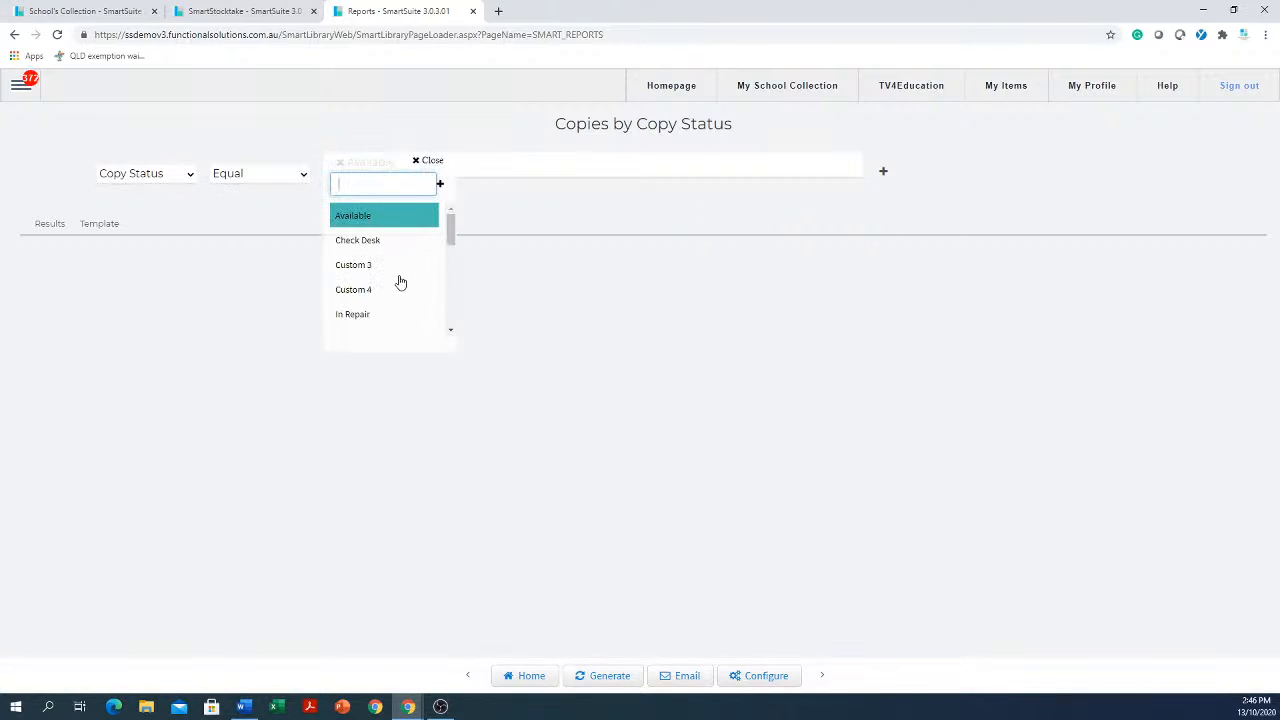
scroll(392, 283, "down", 1)
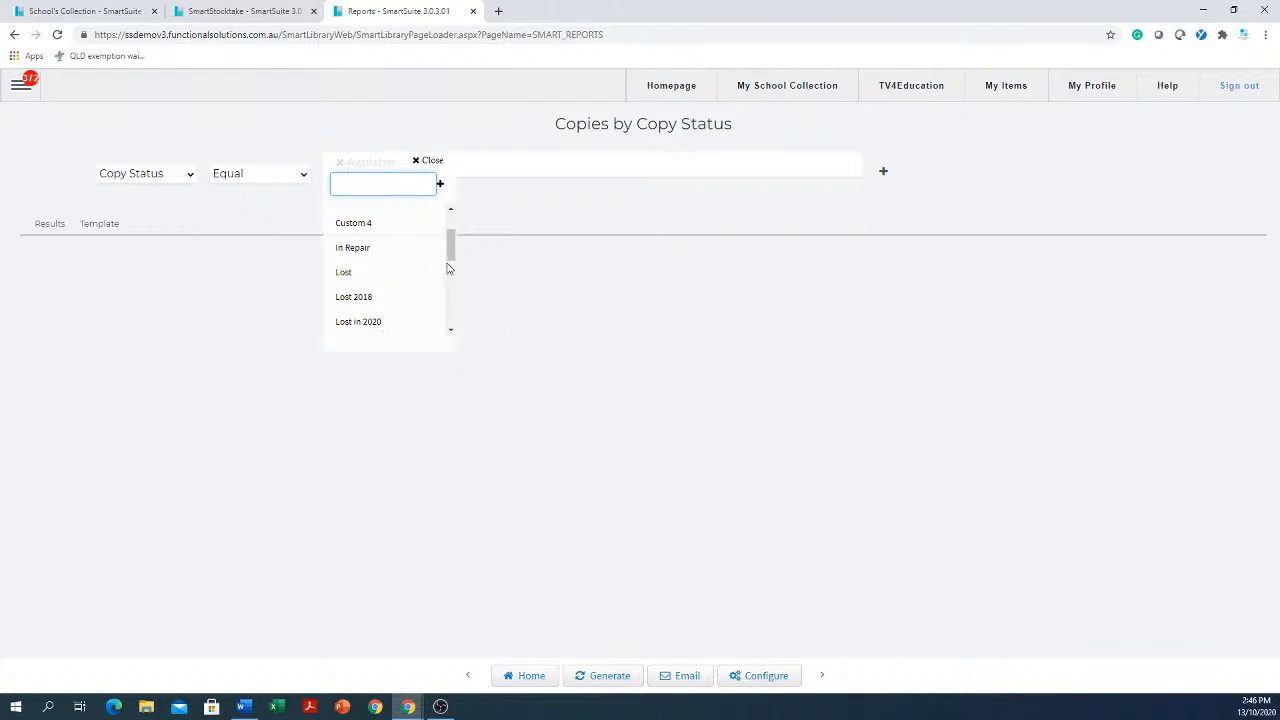
left_click_drag(451, 248, 463, 203)
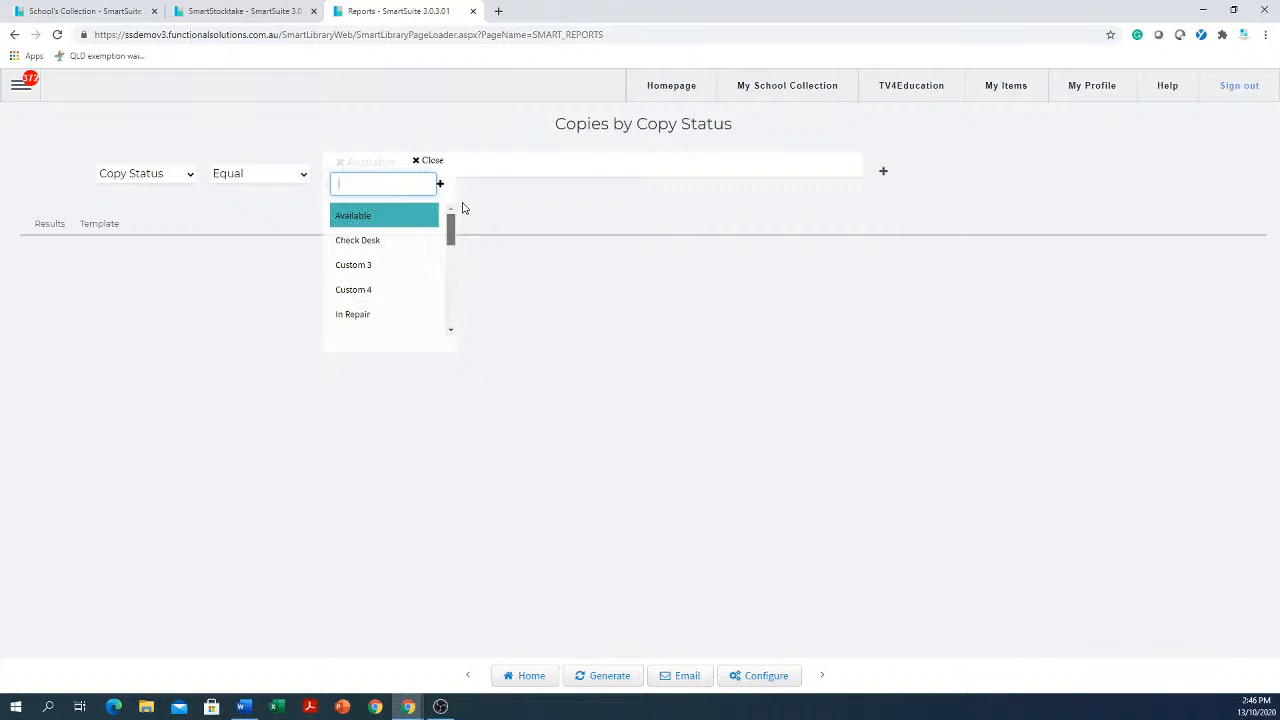
left_click(357, 216)
left_click(777, 436)
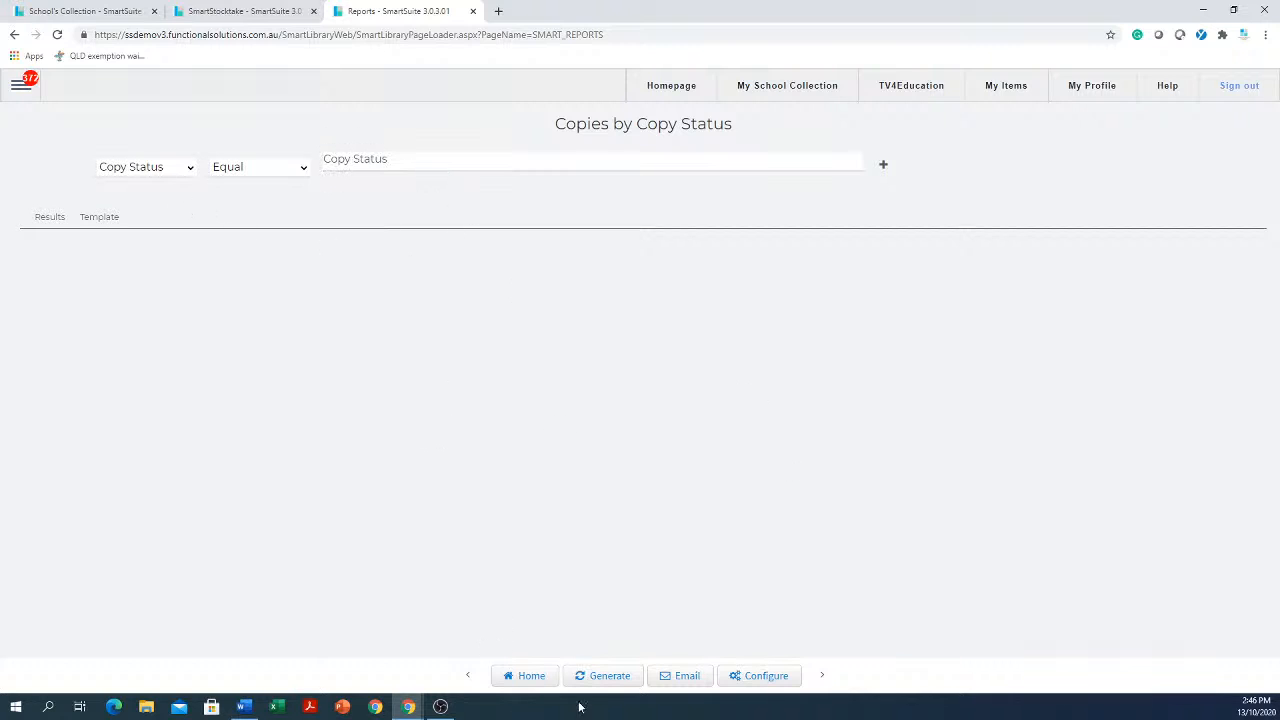
left_click(608, 677)
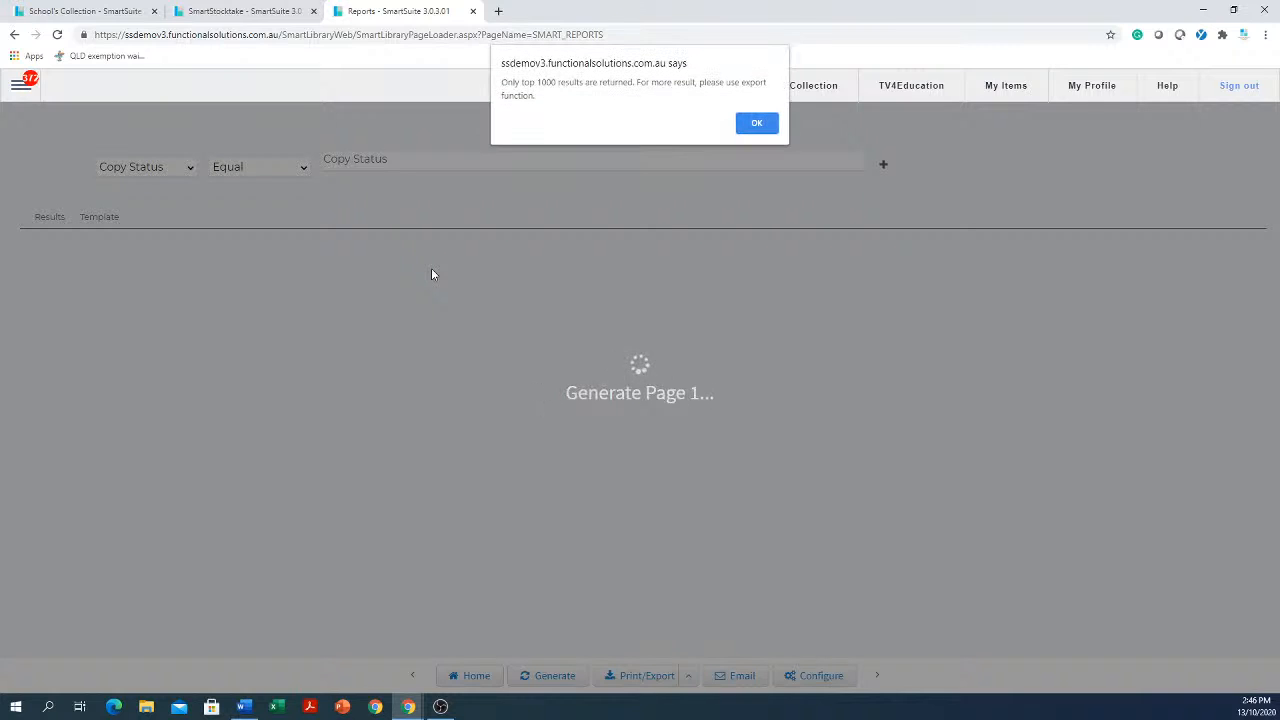
left_click(760, 123)
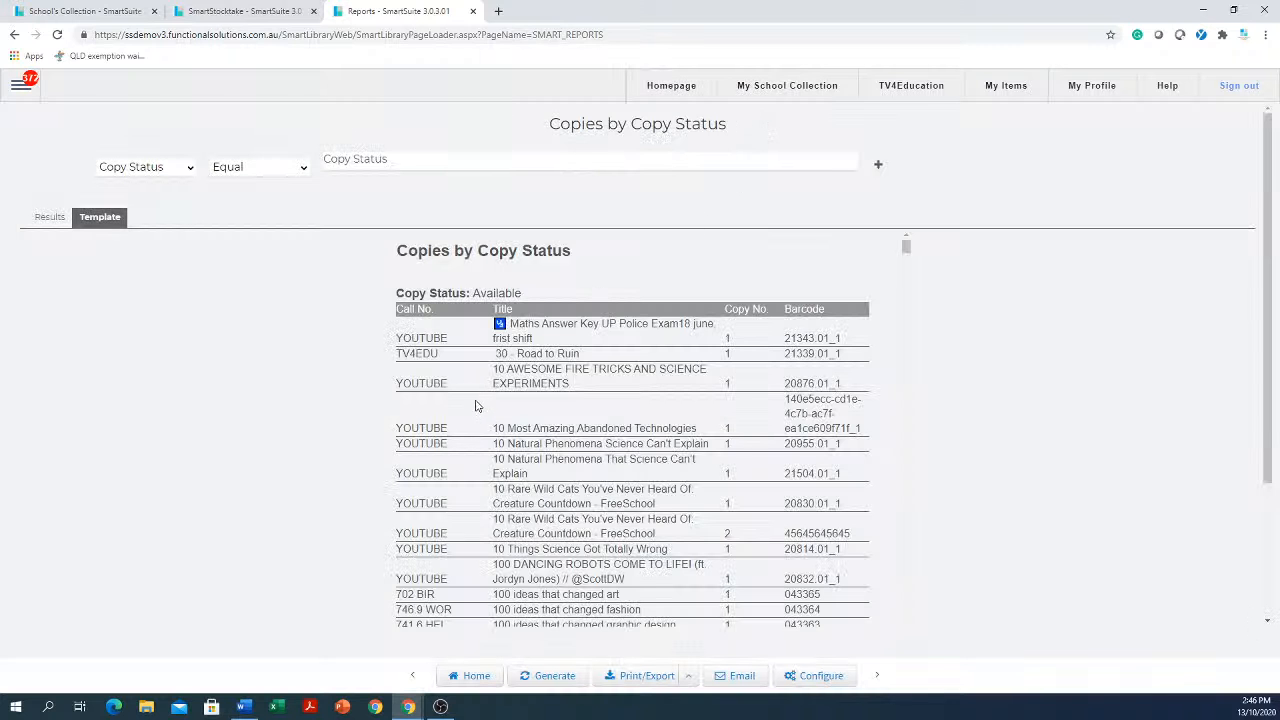
Scroll through the generated report's list of copies
scroll(477, 405, "down", 10)
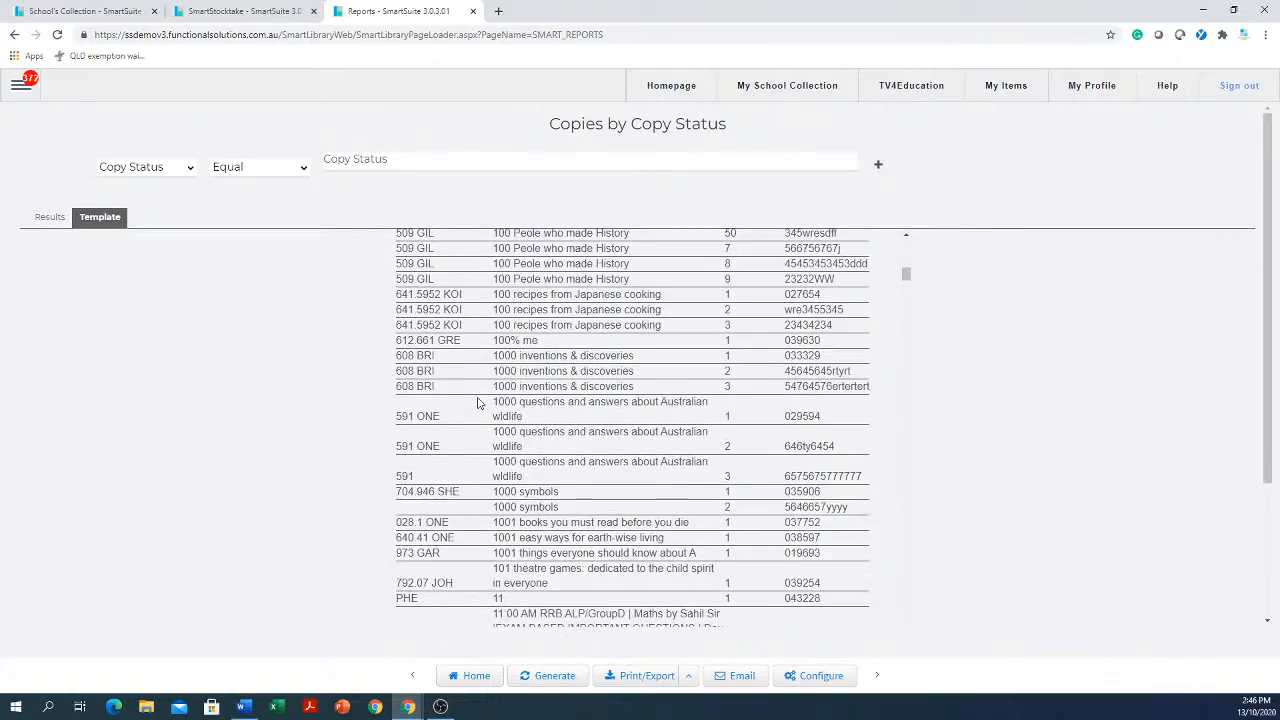
scroll(477, 403, "down", 10)
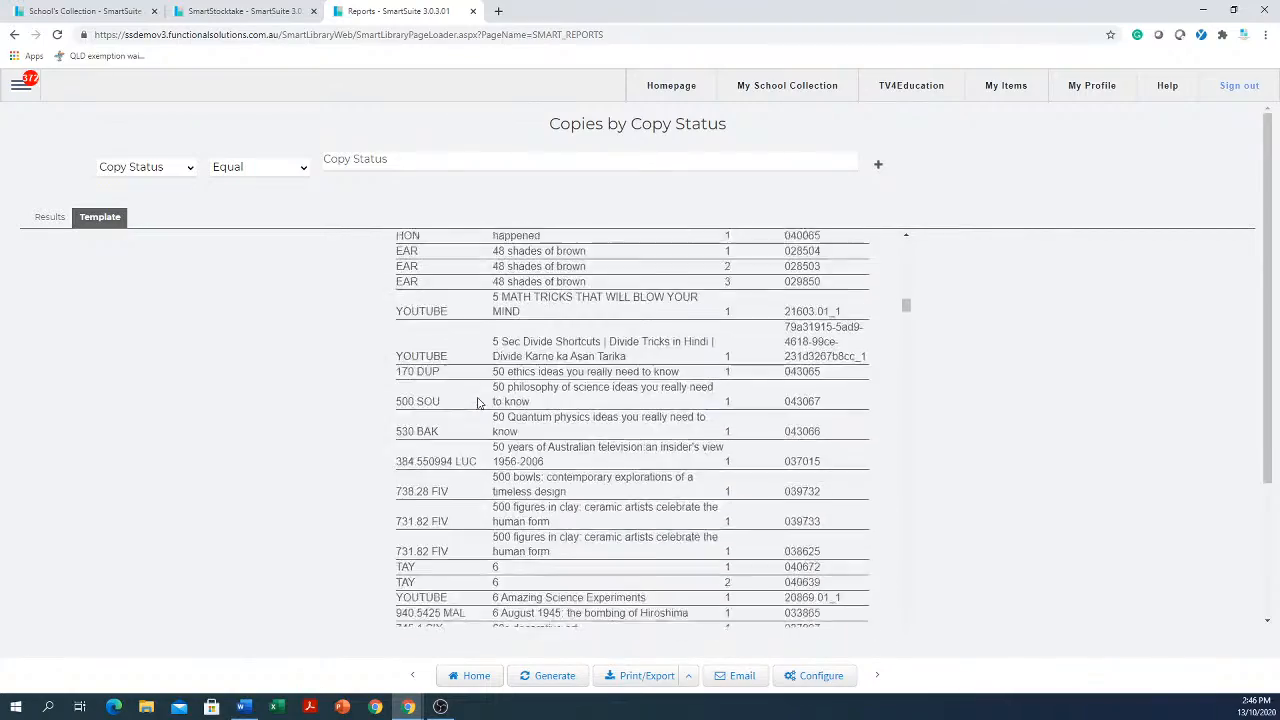
scroll(477, 403, "down", 5)
scroll(477, 403, "up", 8)
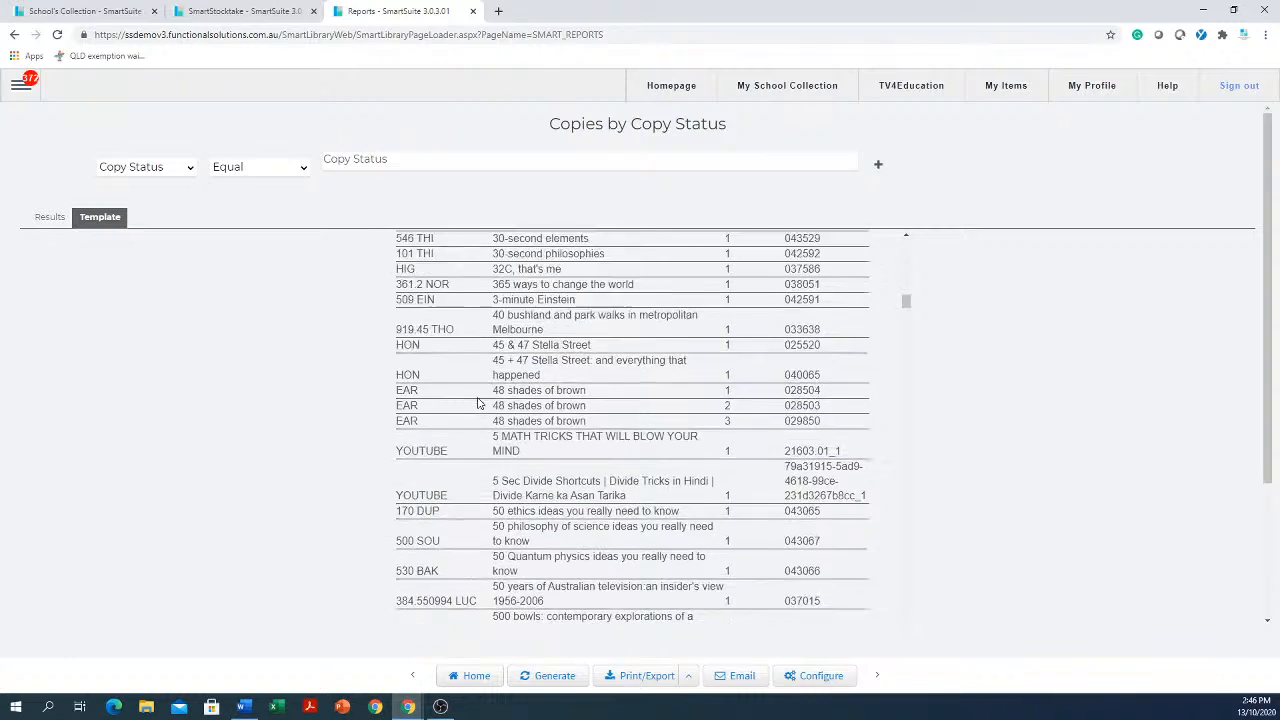
scroll(477, 403, "up", 10)
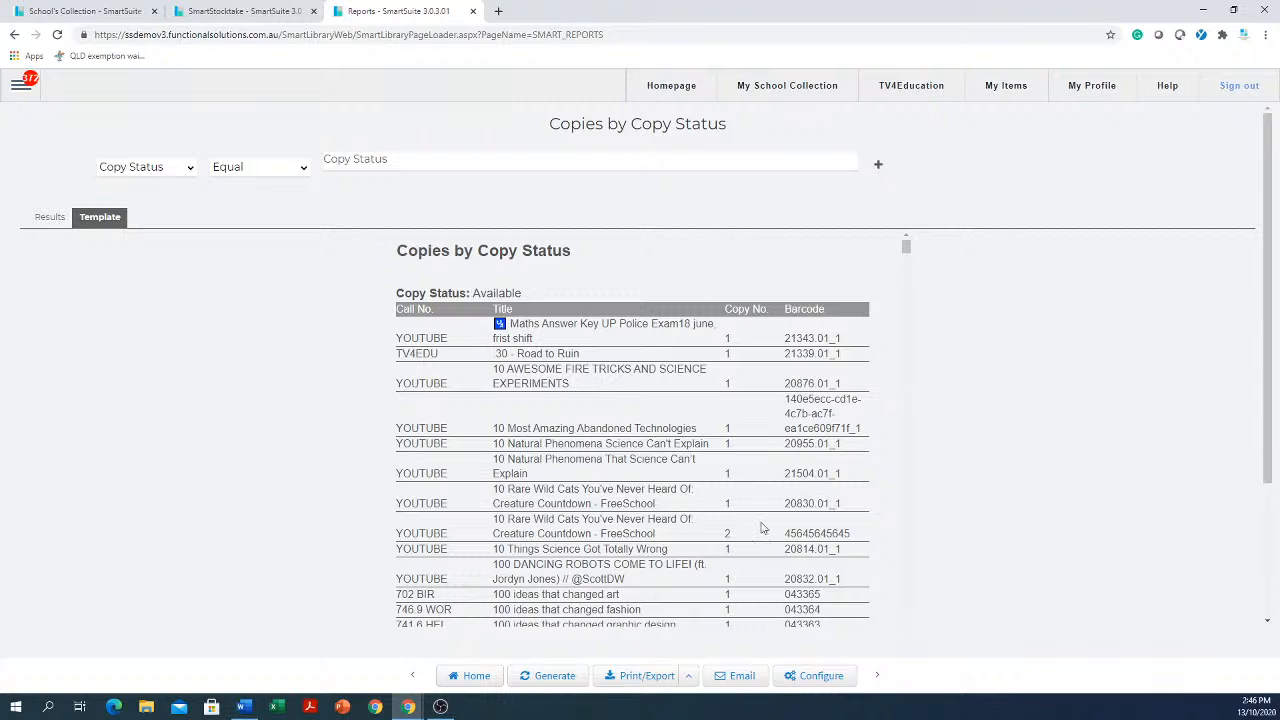
Open the report's configuration and view its Result Data columns
left_click(821, 676)
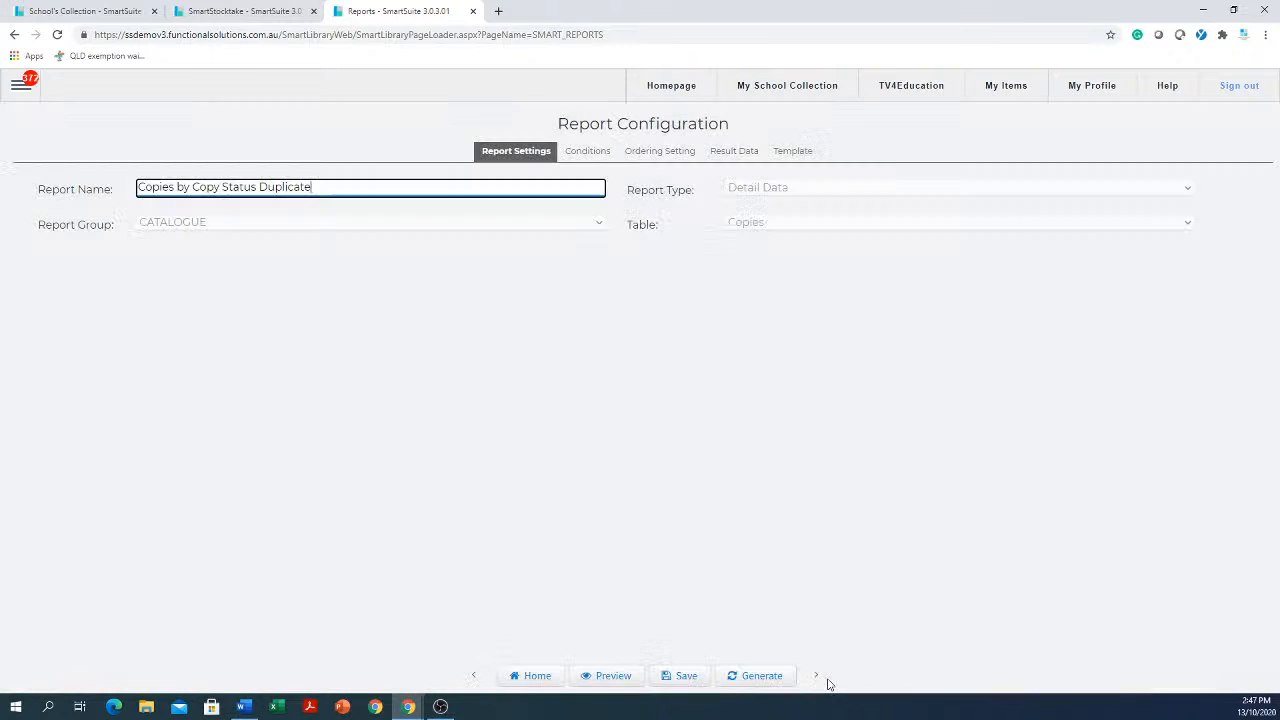
left_click(777, 158)
left_click(712, 156)
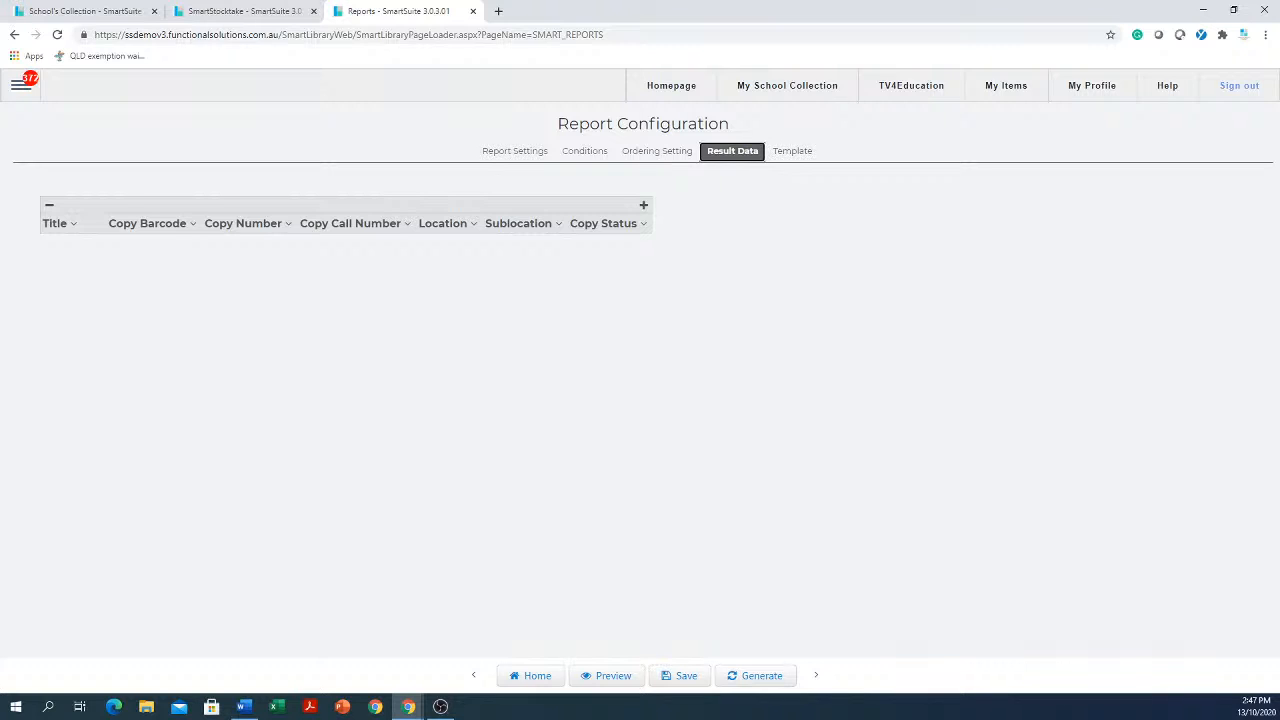
Open the 'fiction a to 4 books' stocktake in SmartStocktake and display its stocktake report
left_click(20, 88)
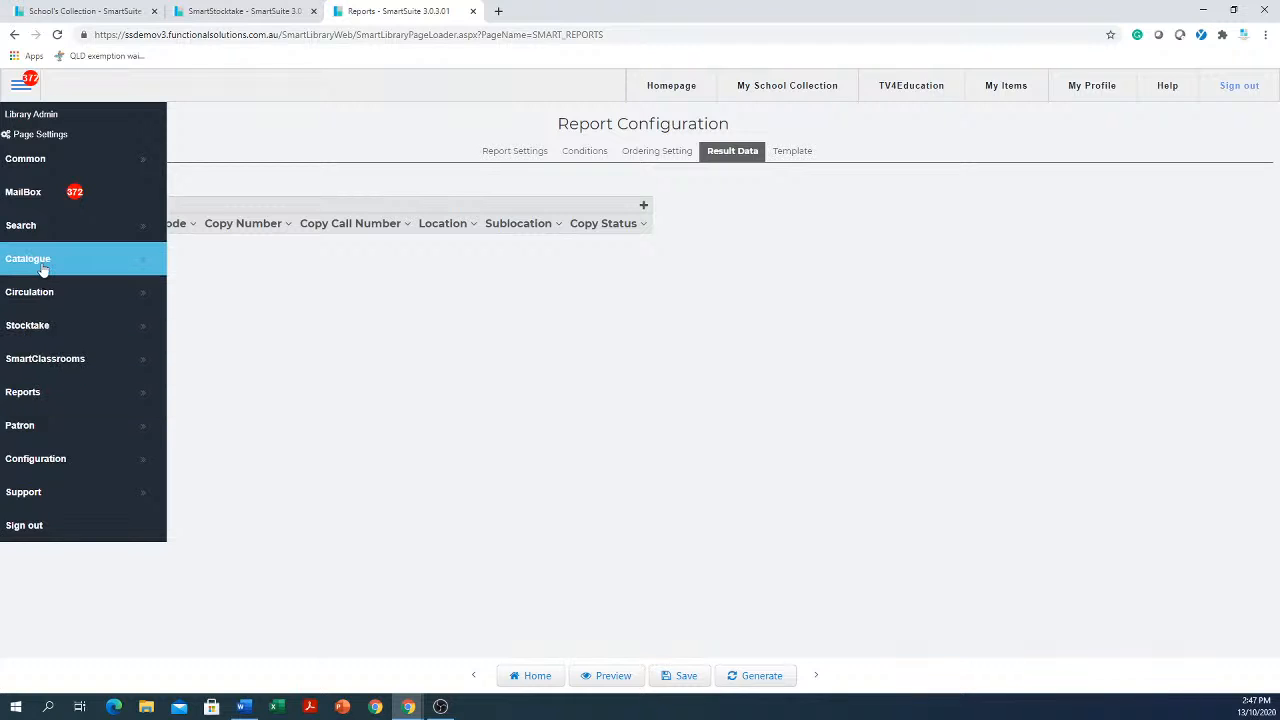
mouse_move(63, 332)
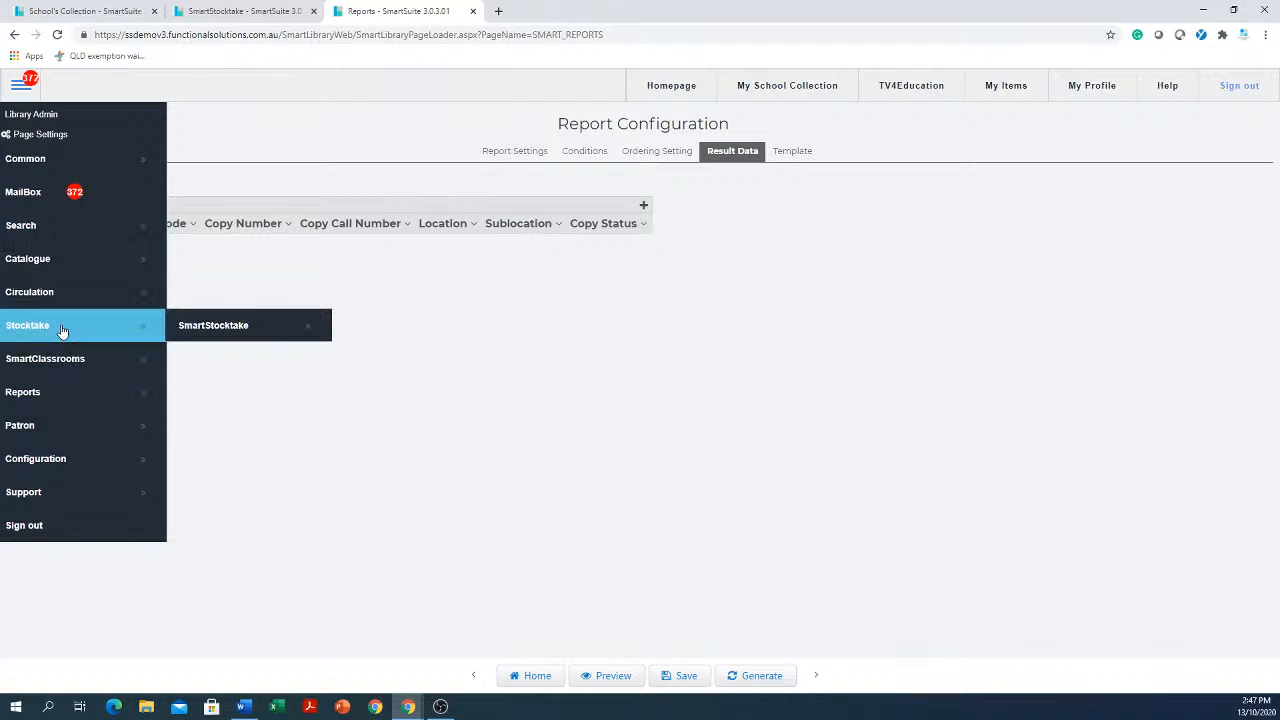
left_click(241, 325)
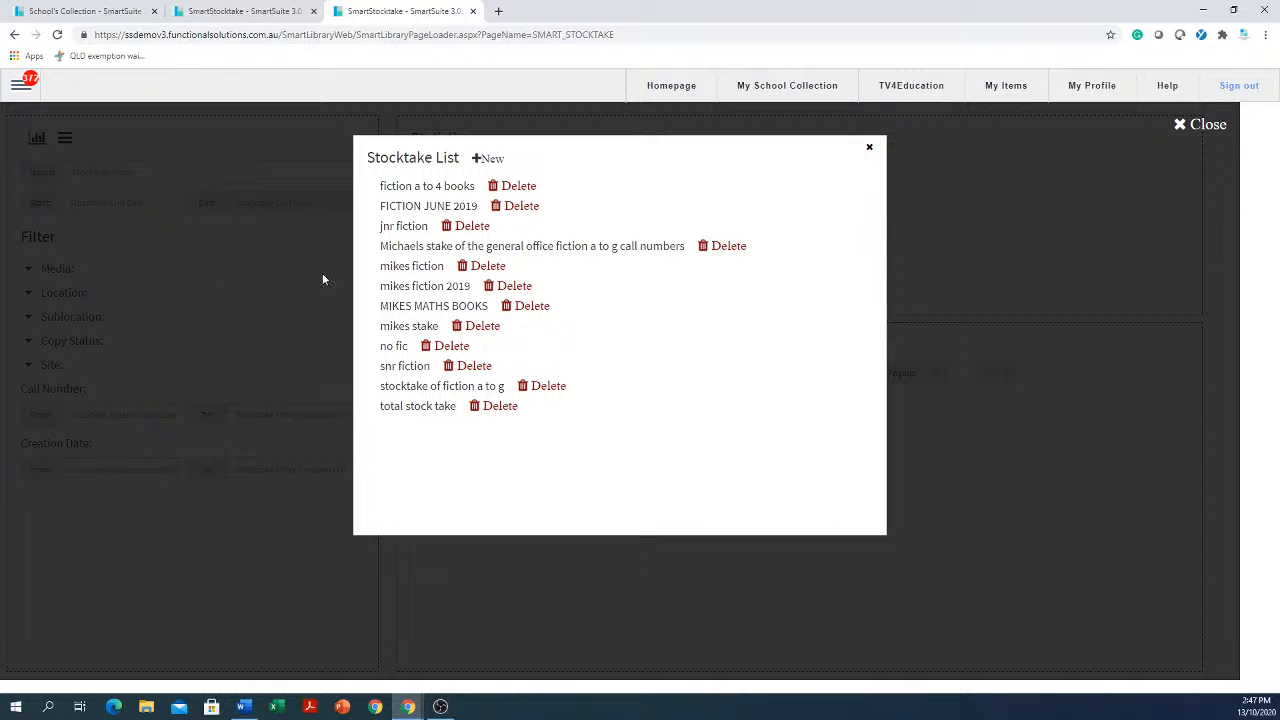
left_click(869, 149)
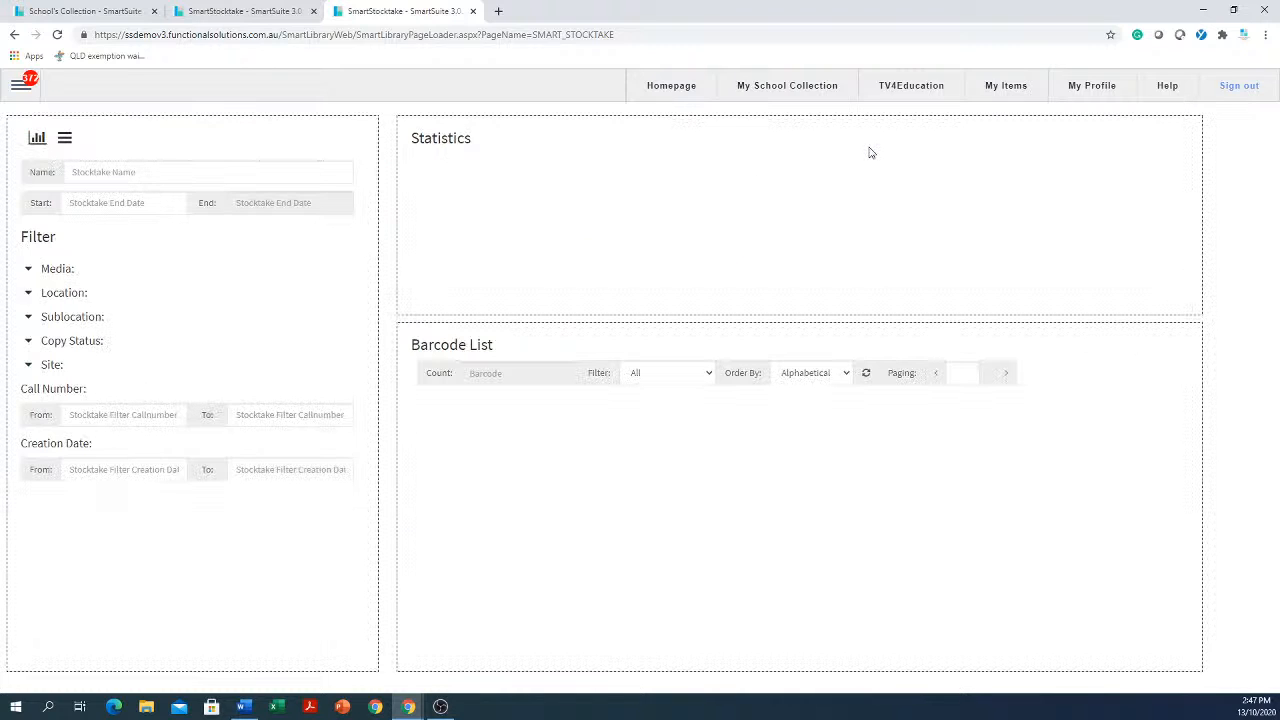
left_click(20, 88)
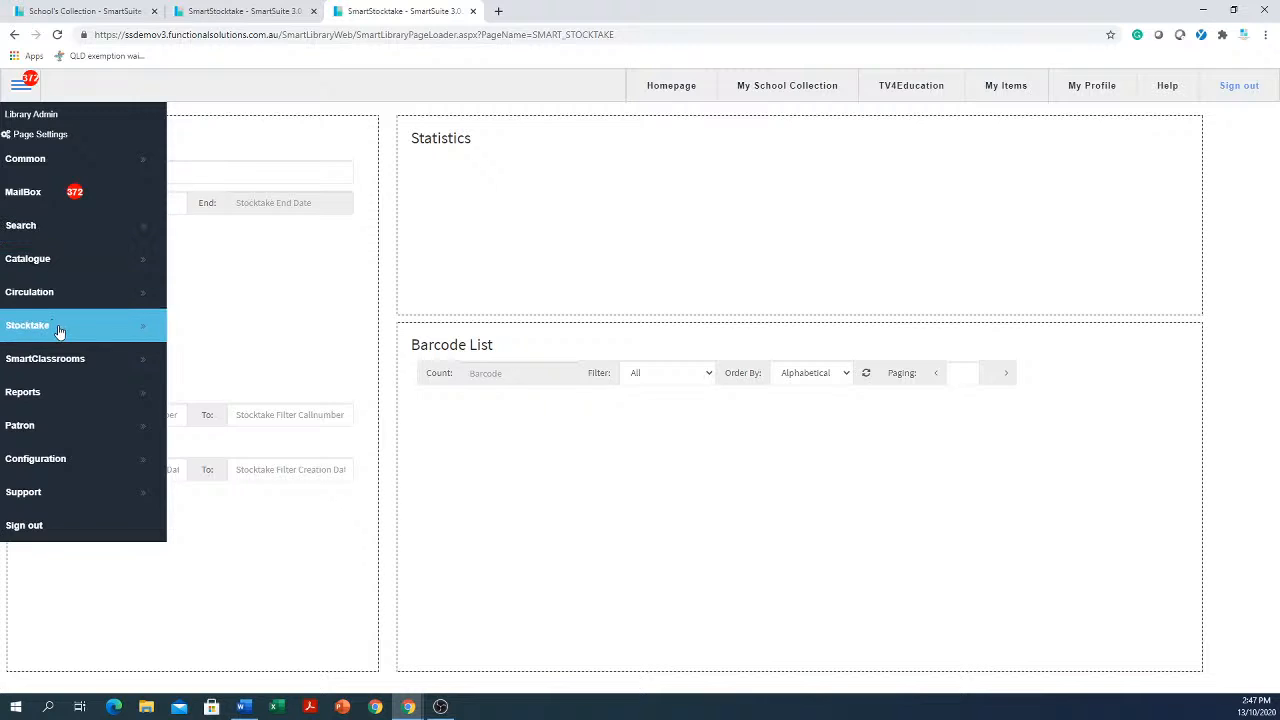
mouse_move(61, 327)
left_click(250, 330)
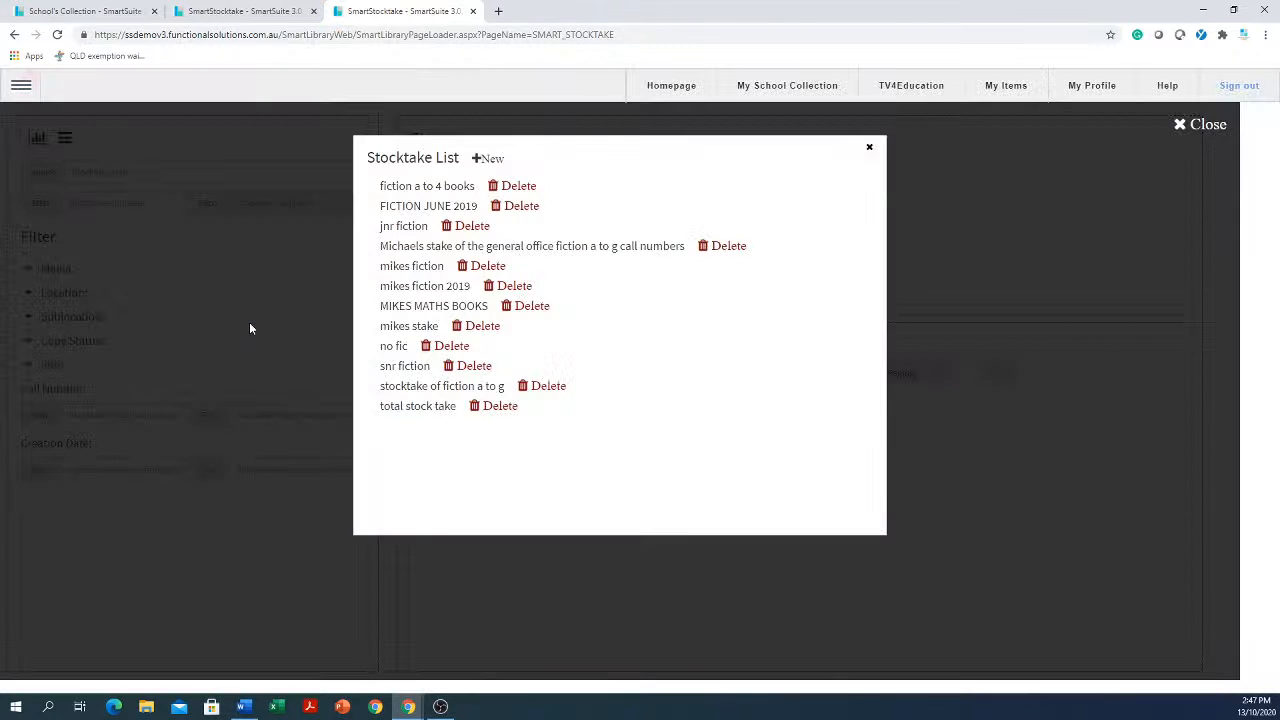
left_click(440, 190)
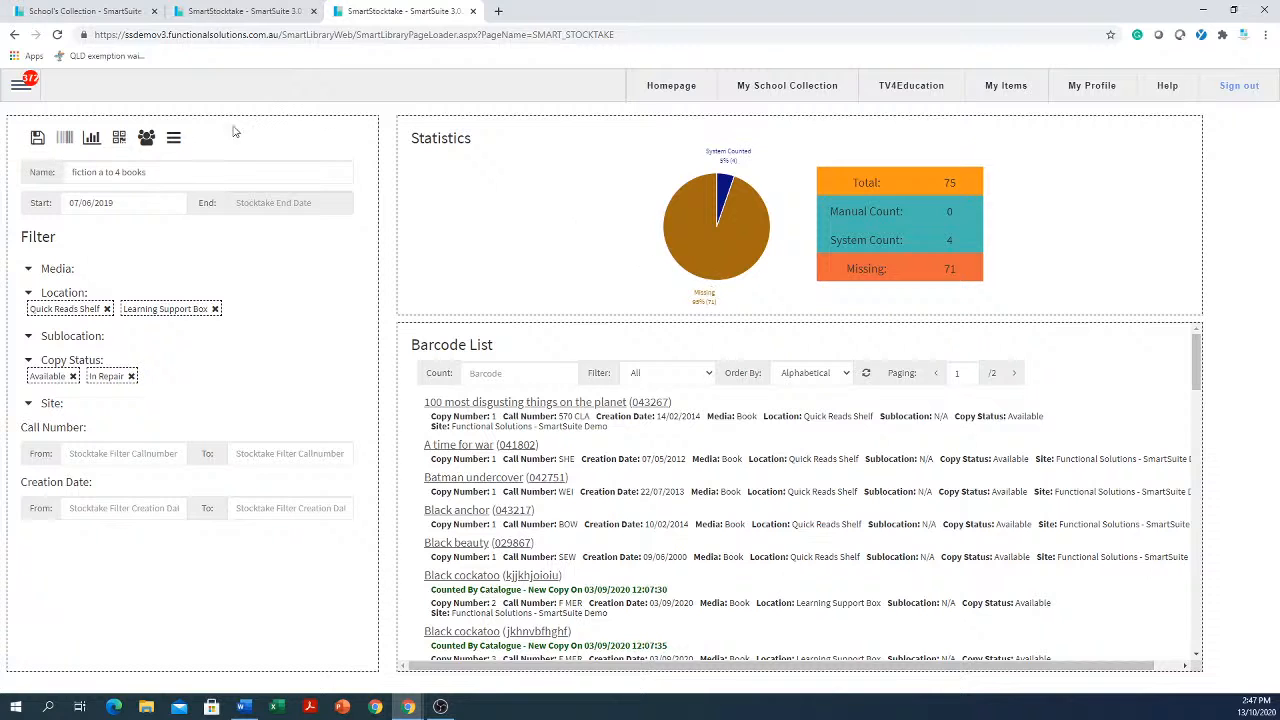
left_click(96, 141)
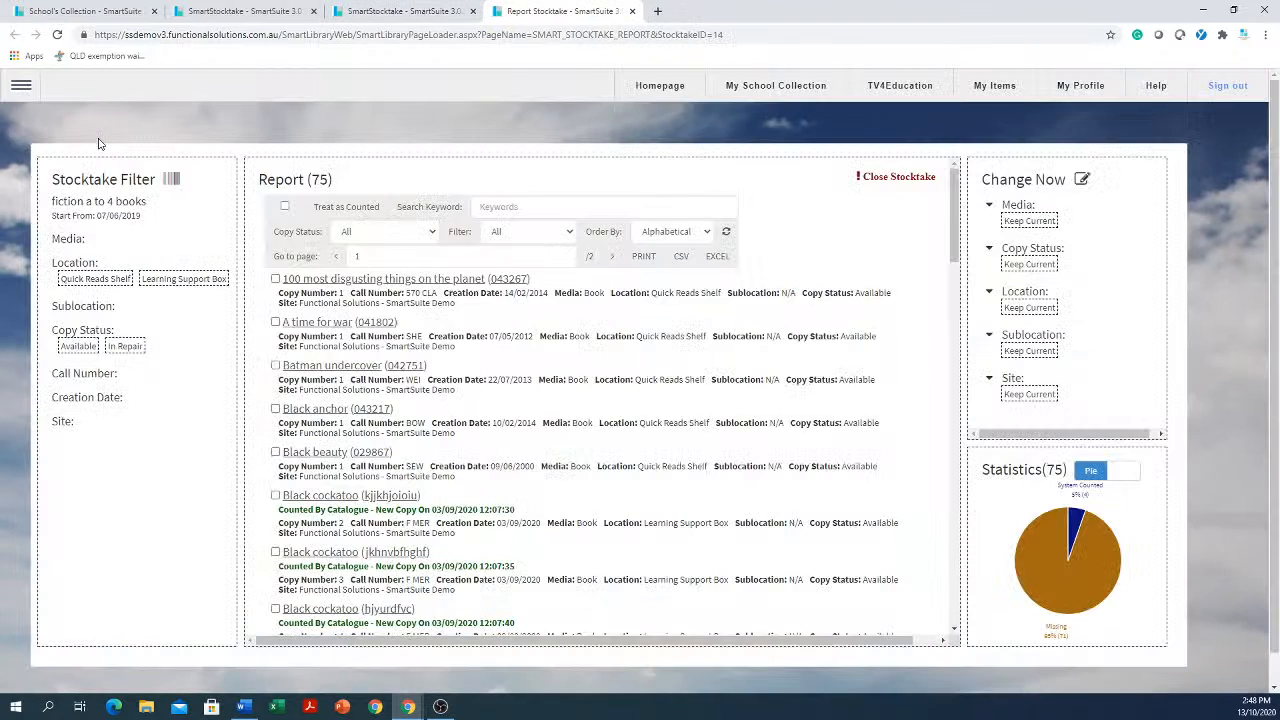
Fill in the Close Stocktake dialog with close date 13/10/2020 and uncounted item status Lost in 2020, then dismiss it
left_click(914, 178)
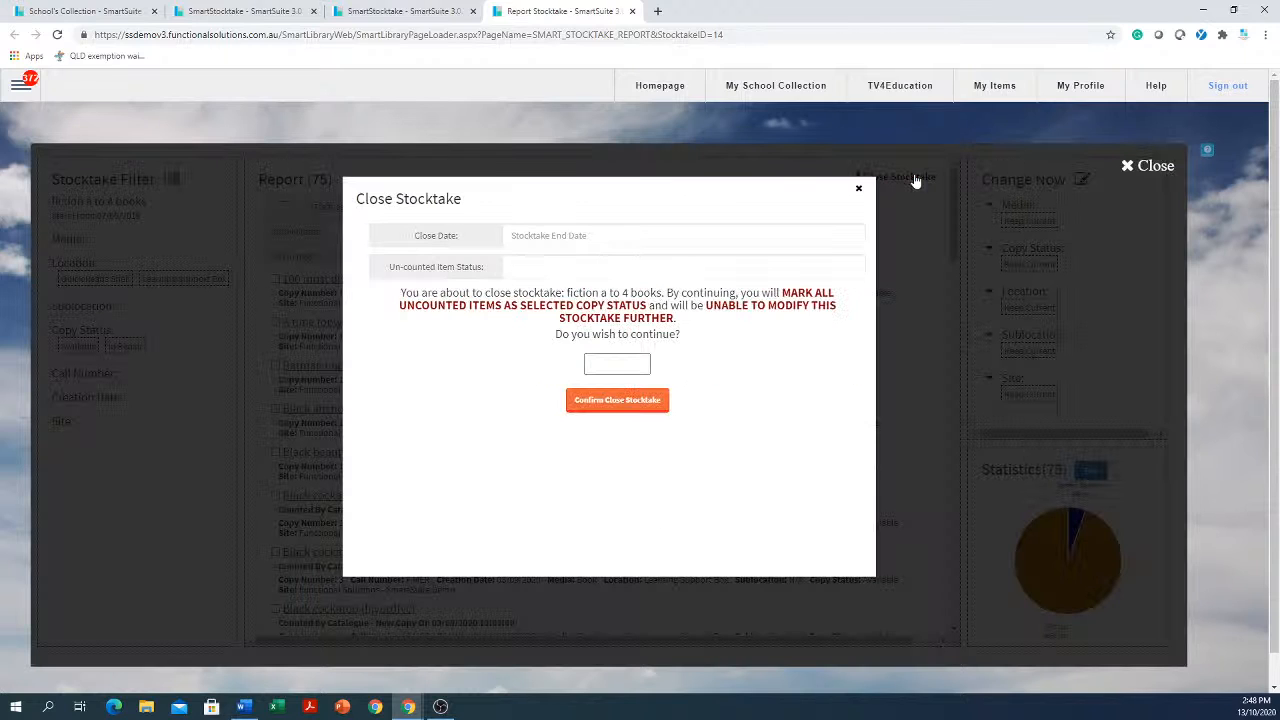
left_click(643, 236)
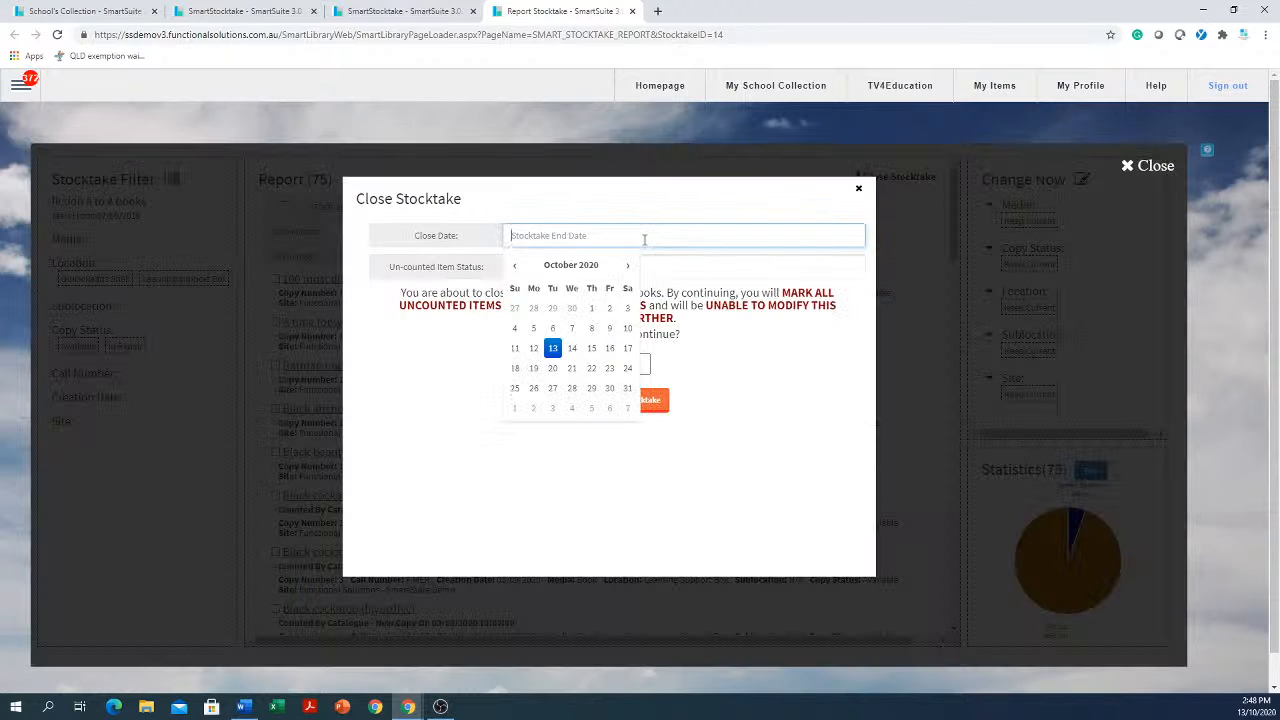
left_click(553, 348)
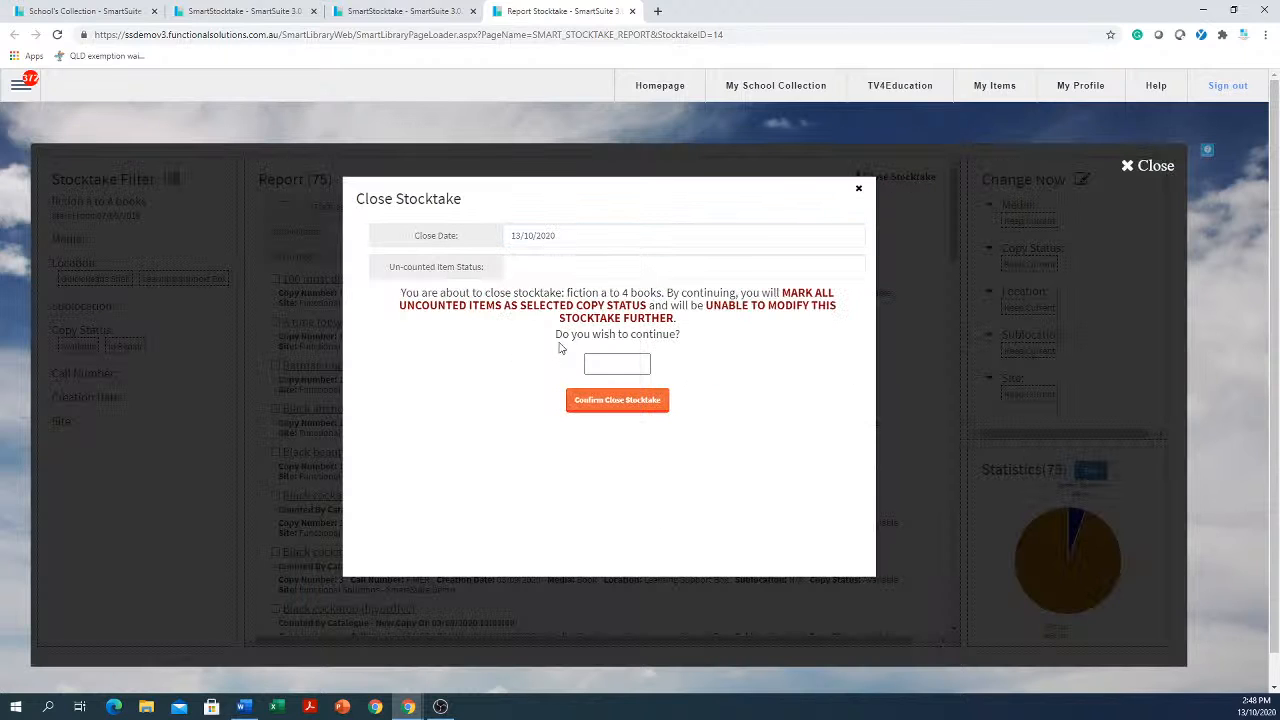
left_click(557, 270)
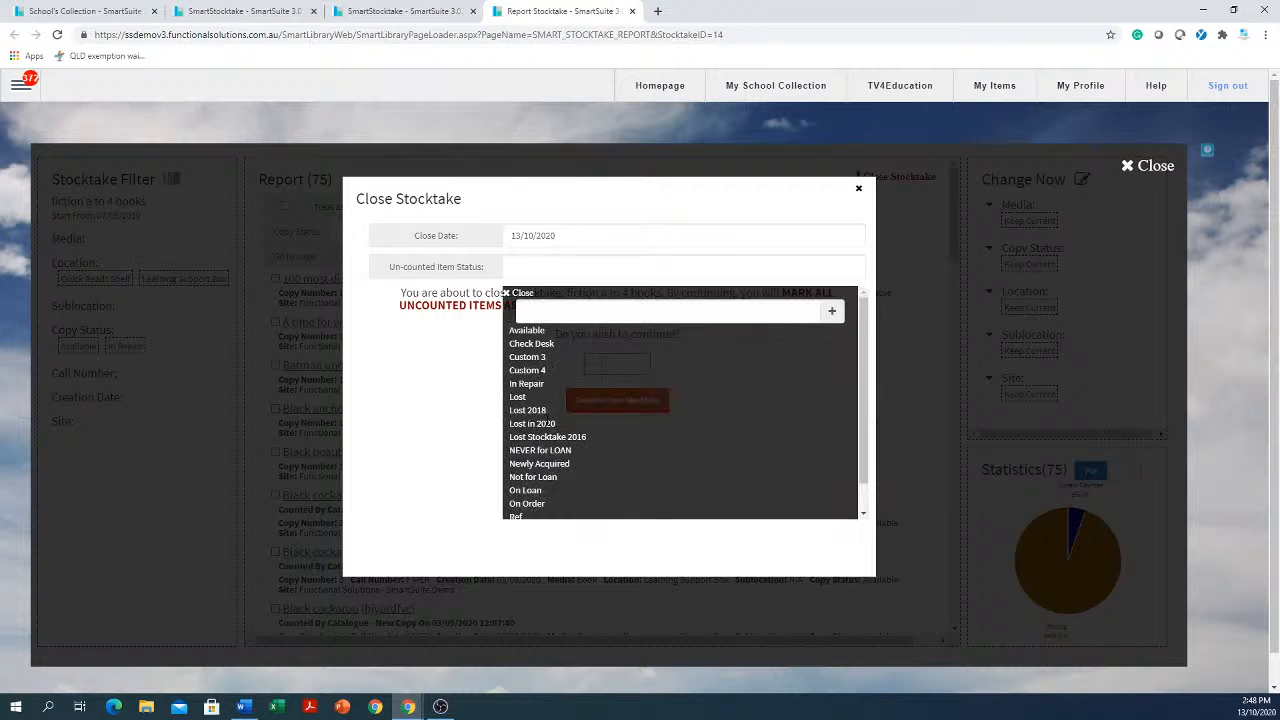
left_click(549, 424)
left_click(648, 364)
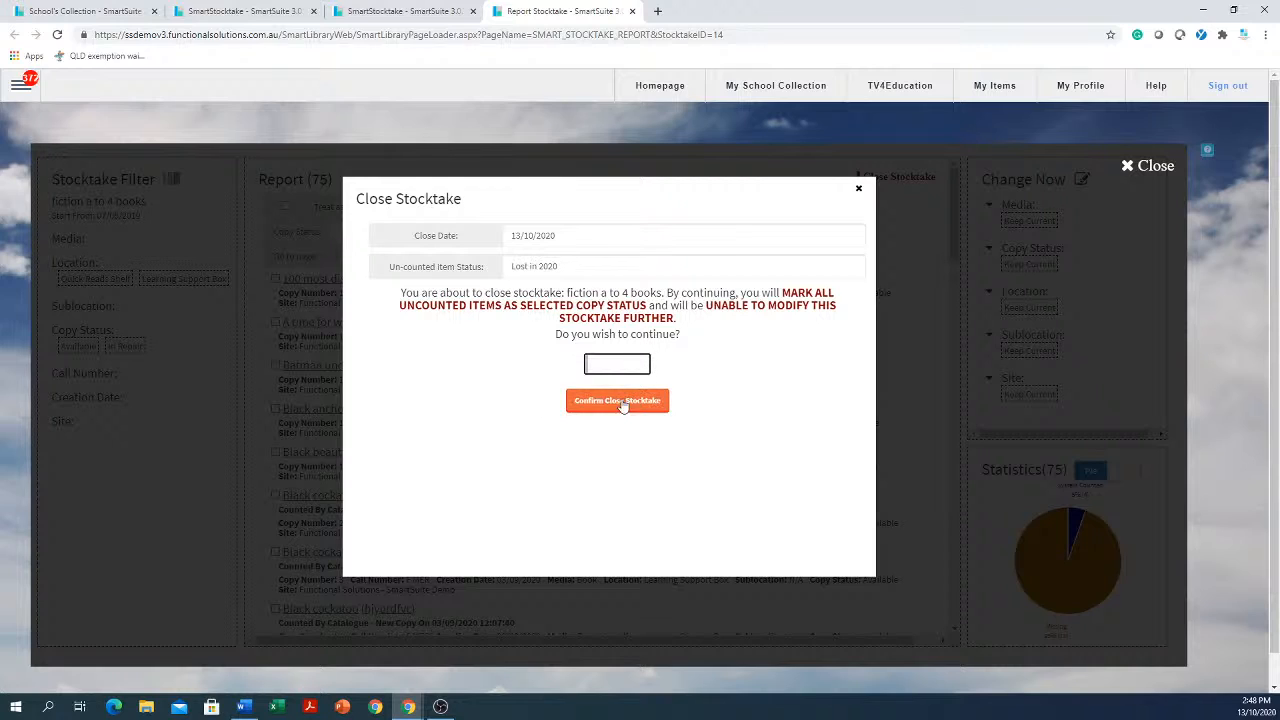
left_click(860, 191)
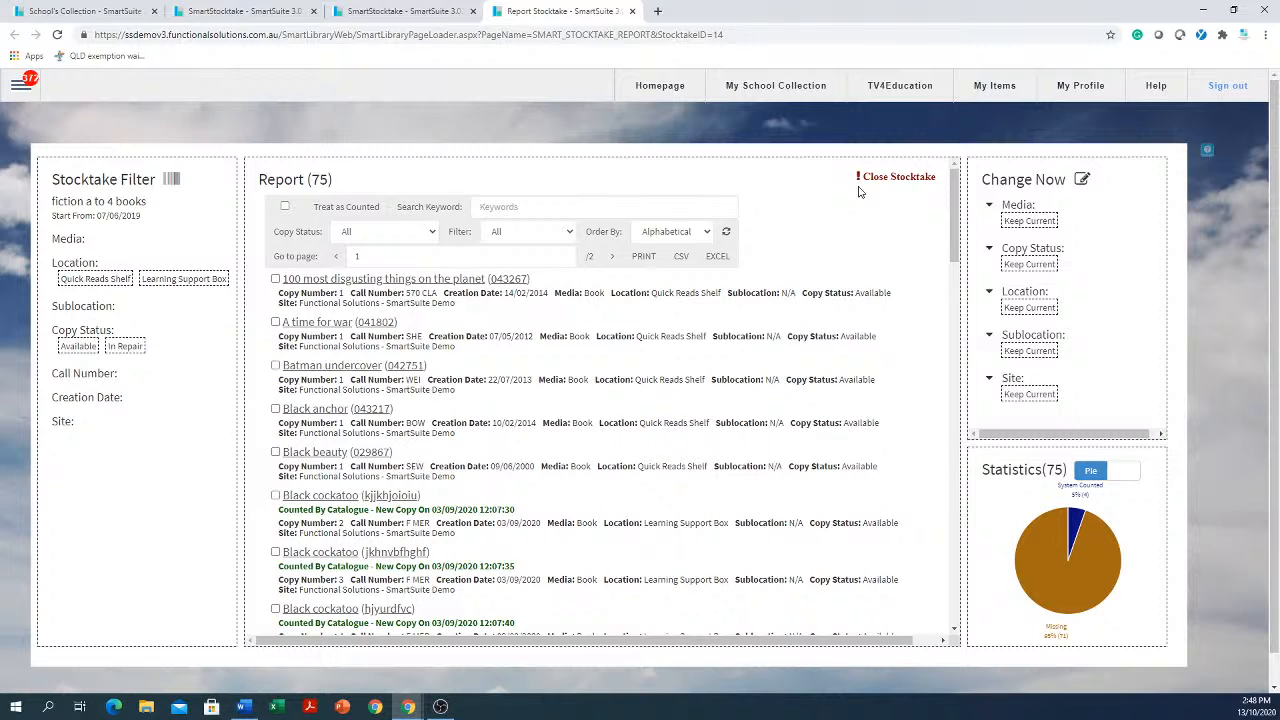
left_click(20, 85)
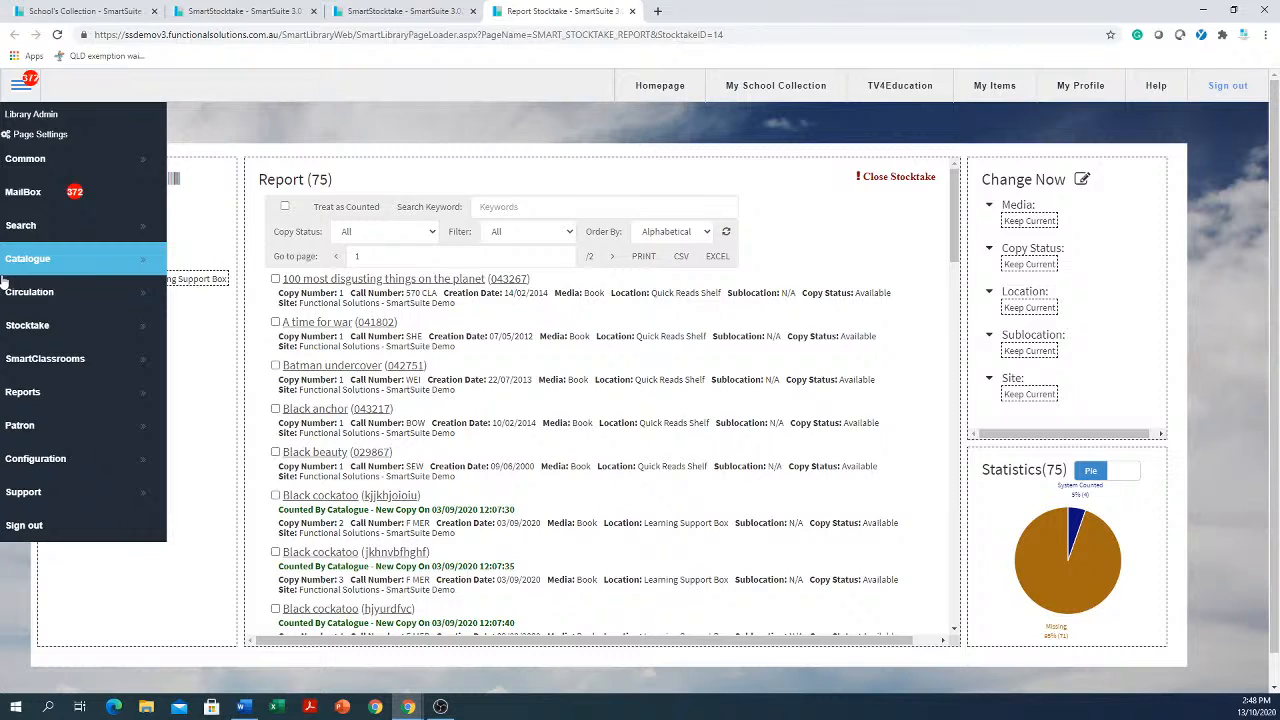
left_click(52, 340)
left_click(255, 337)
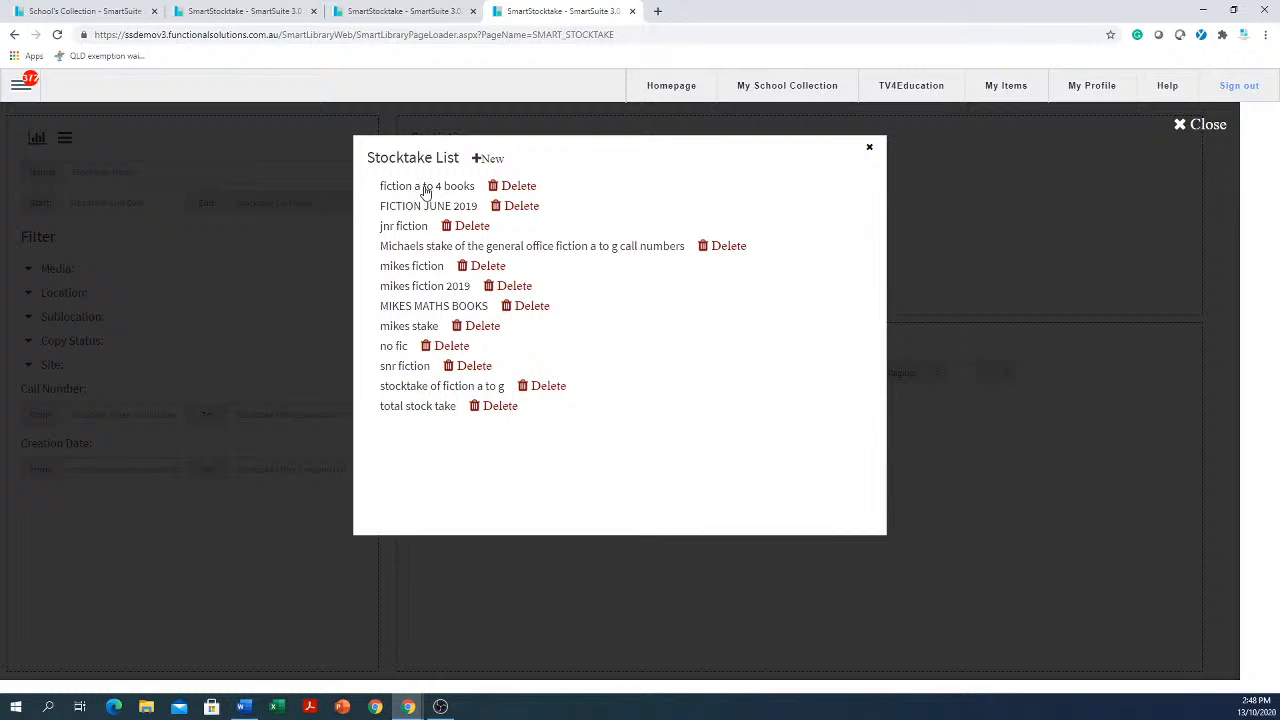
left_click(487, 160)
left_click(508, 187)
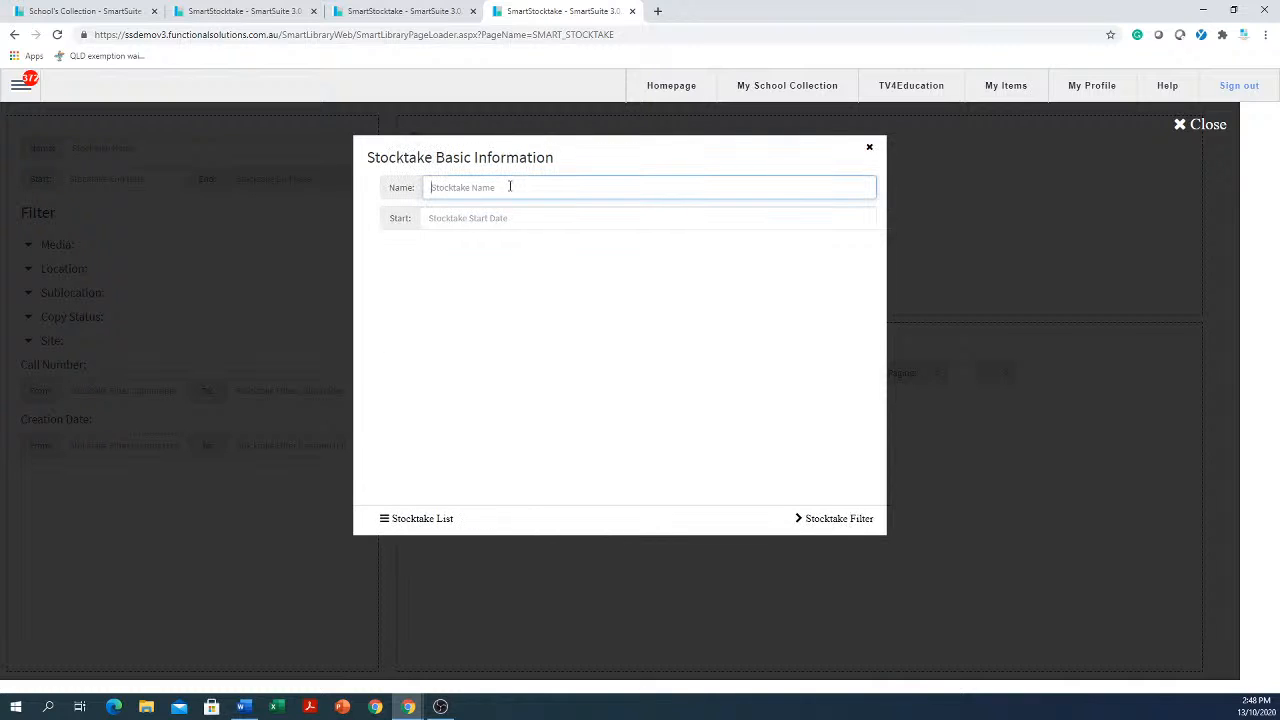
left_click(508, 223)
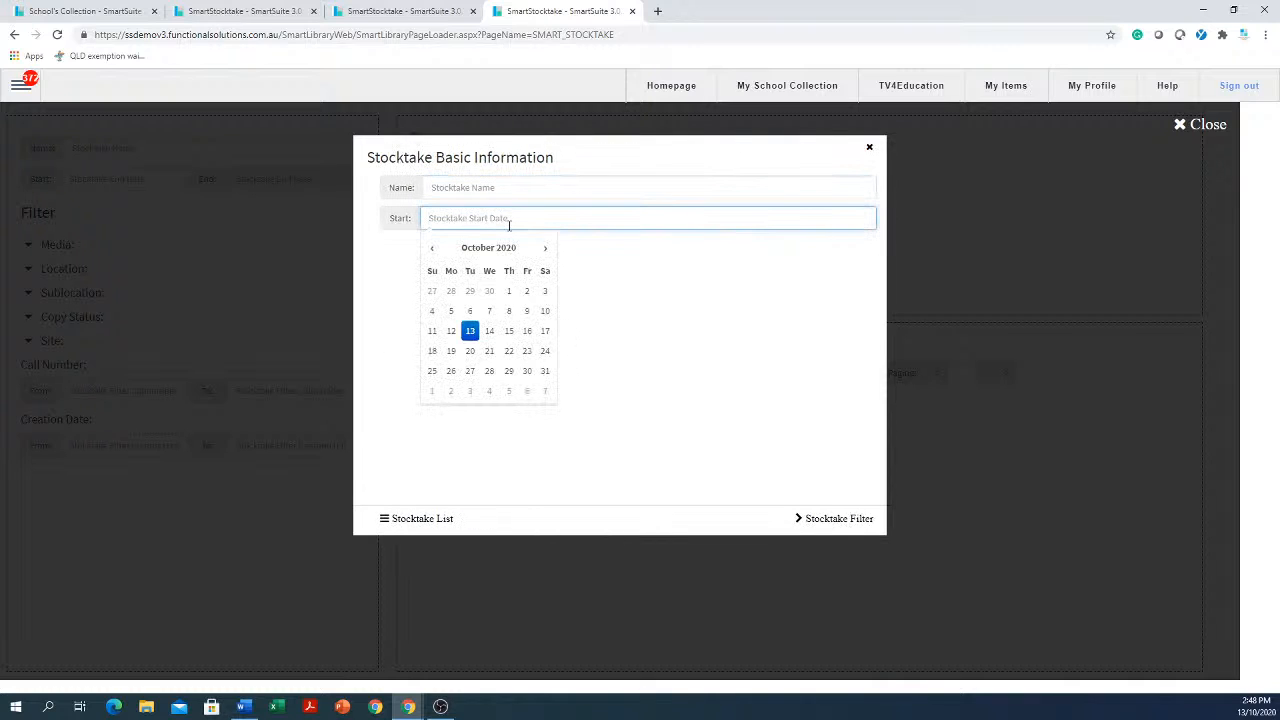
left_click(869, 148)
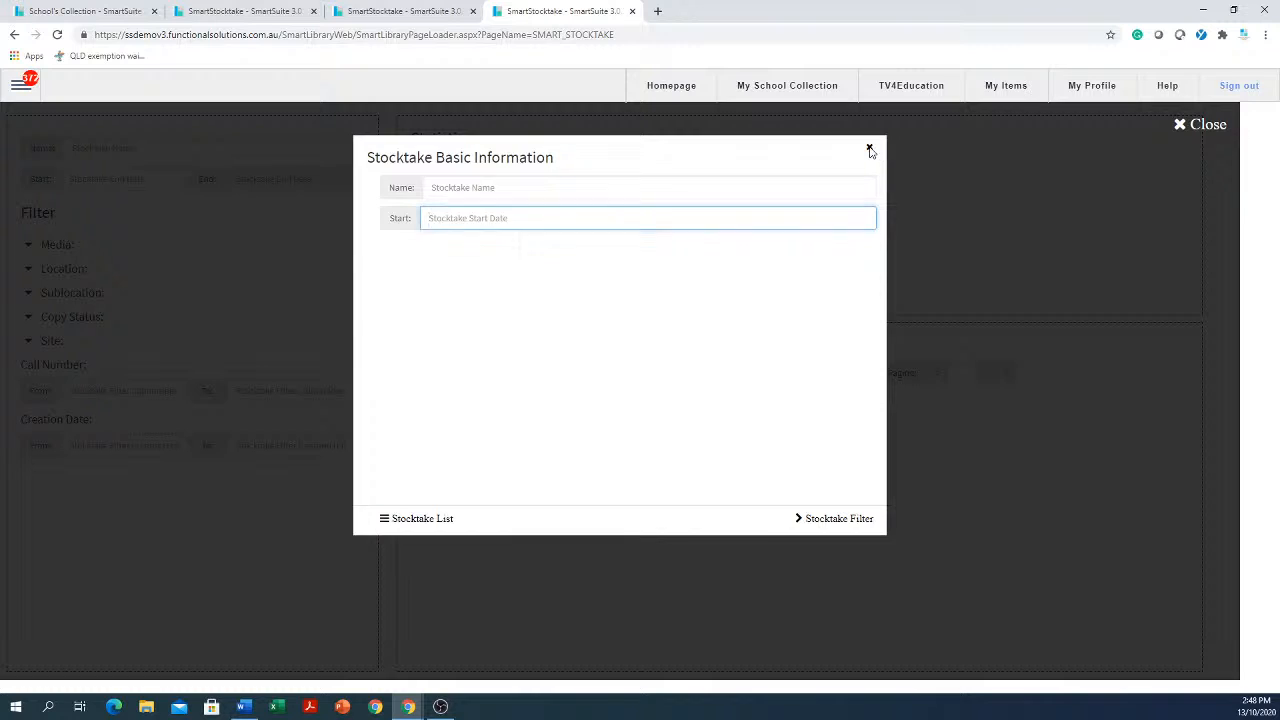
left_click(869, 148)
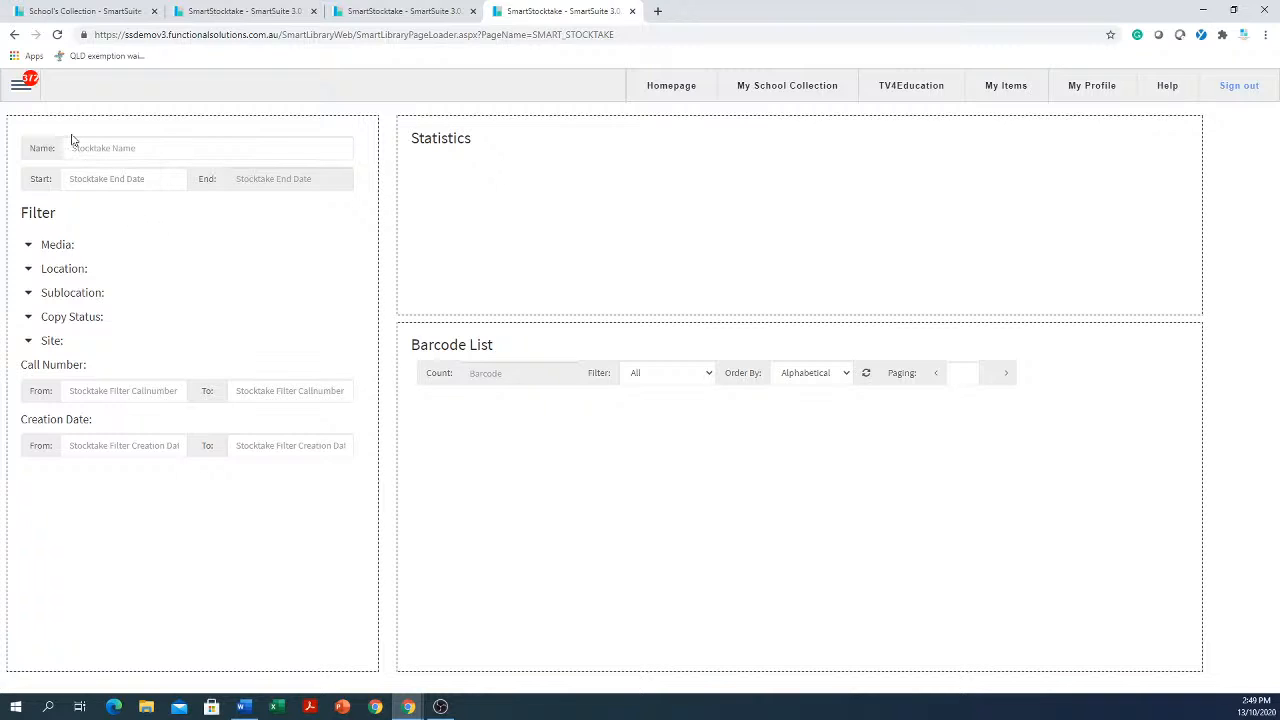
Change the copy status of The cat lady's first copy to Lost in 2020 in the catalogue
left_click(20, 88)
left_click(26, 263)
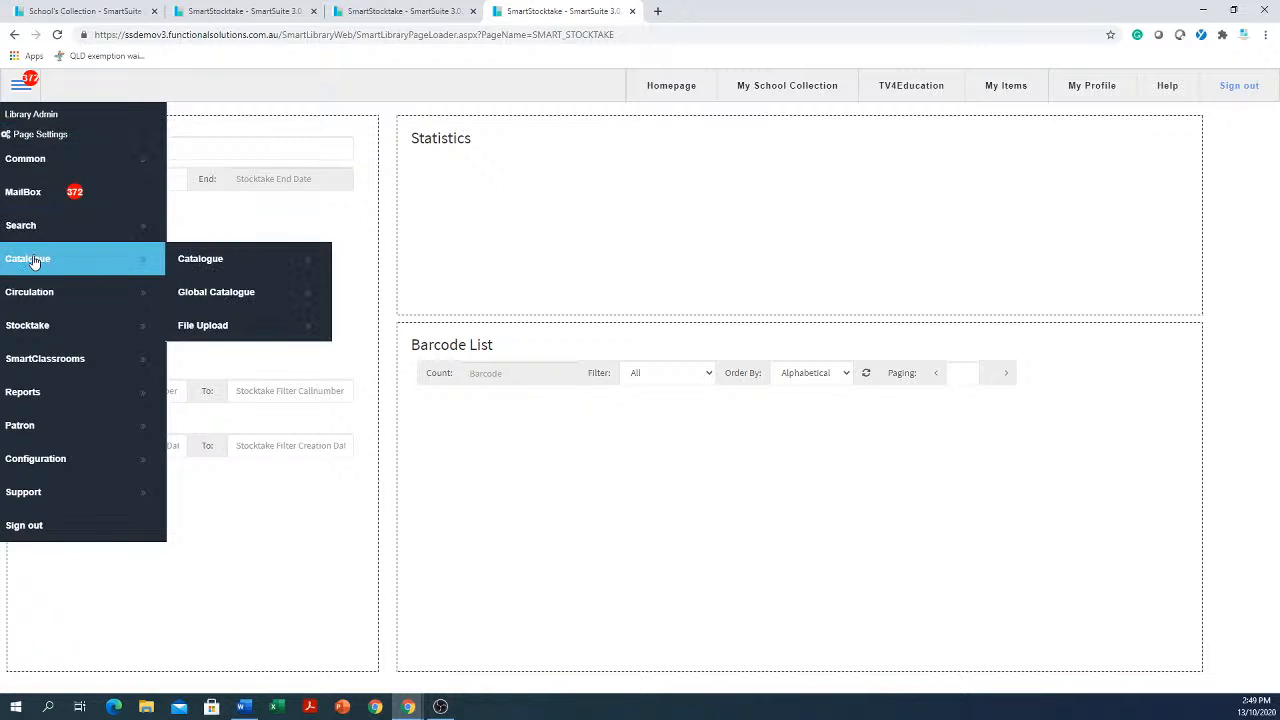
left_click(228, 264)
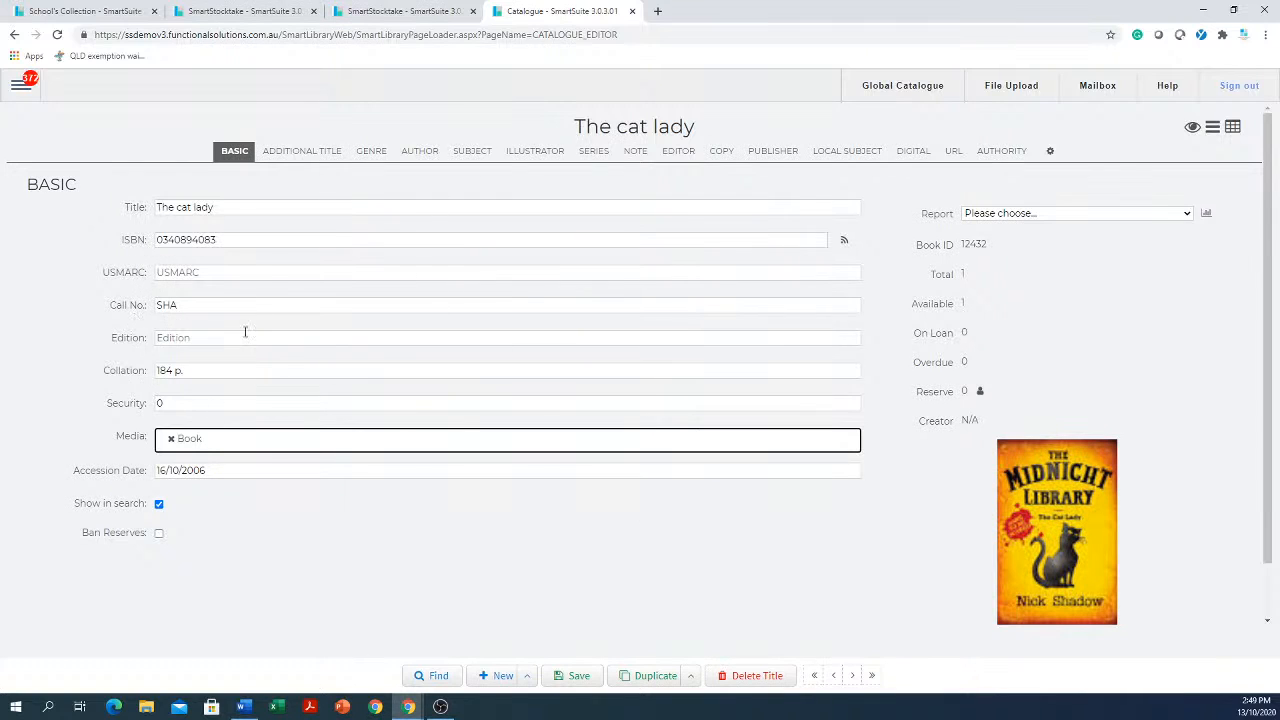
left_click(721, 152)
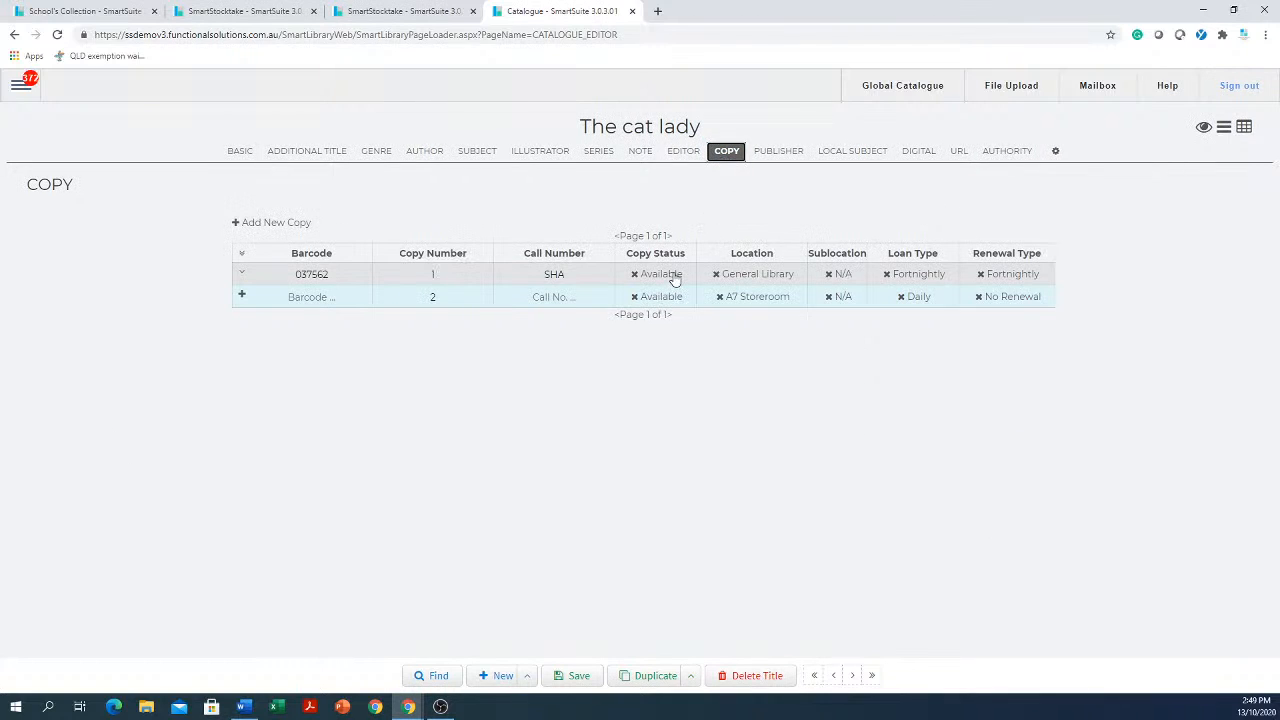
left_click(675, 280)
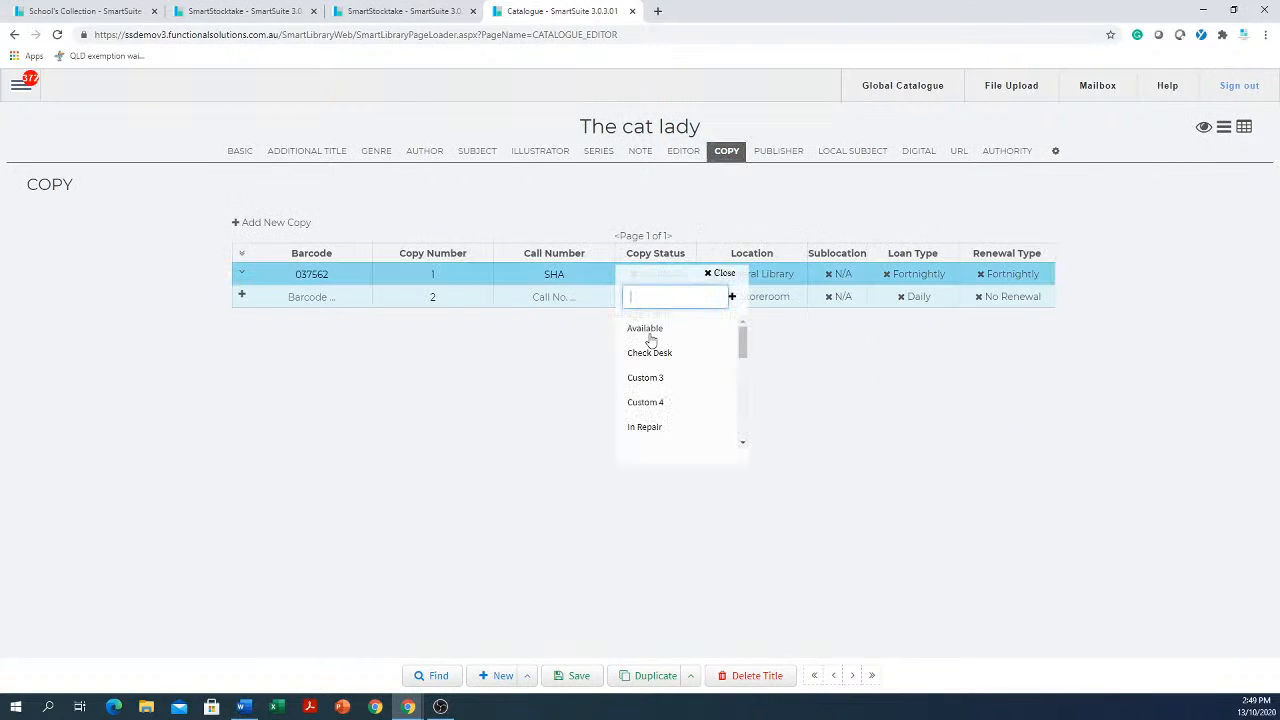
scroll(659, 372, "down", 1)
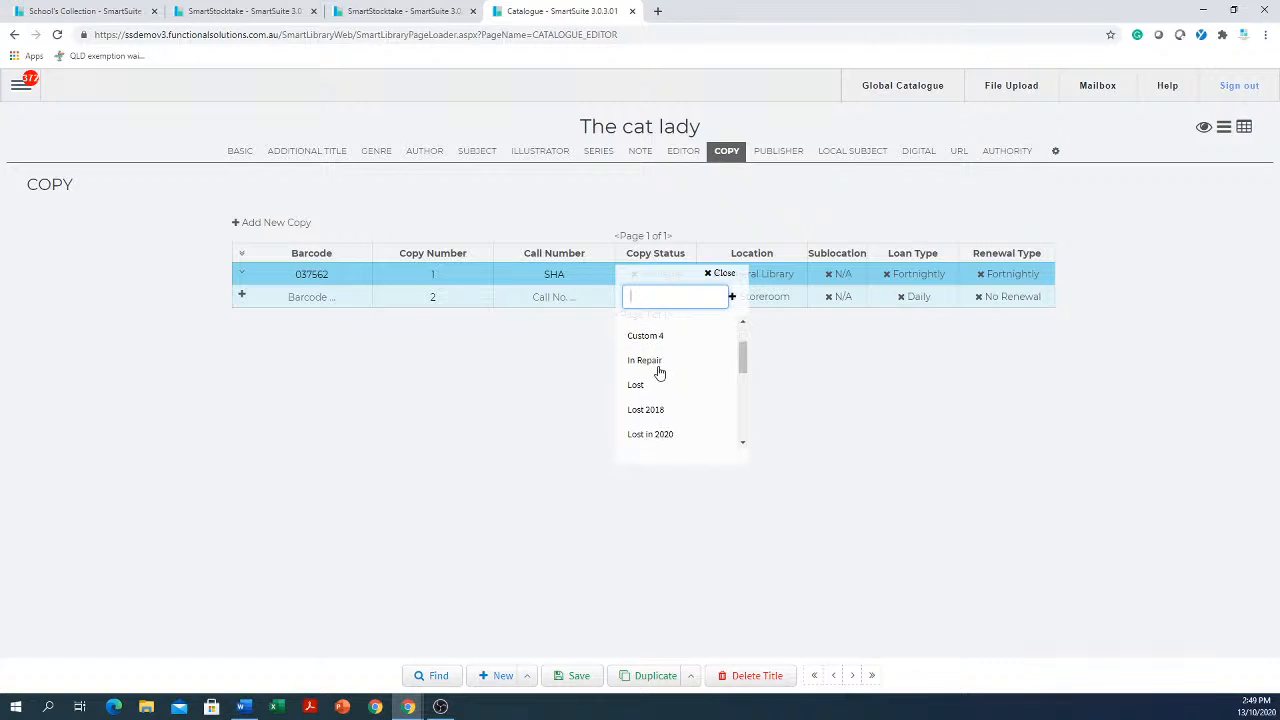
left_click(651, 436)
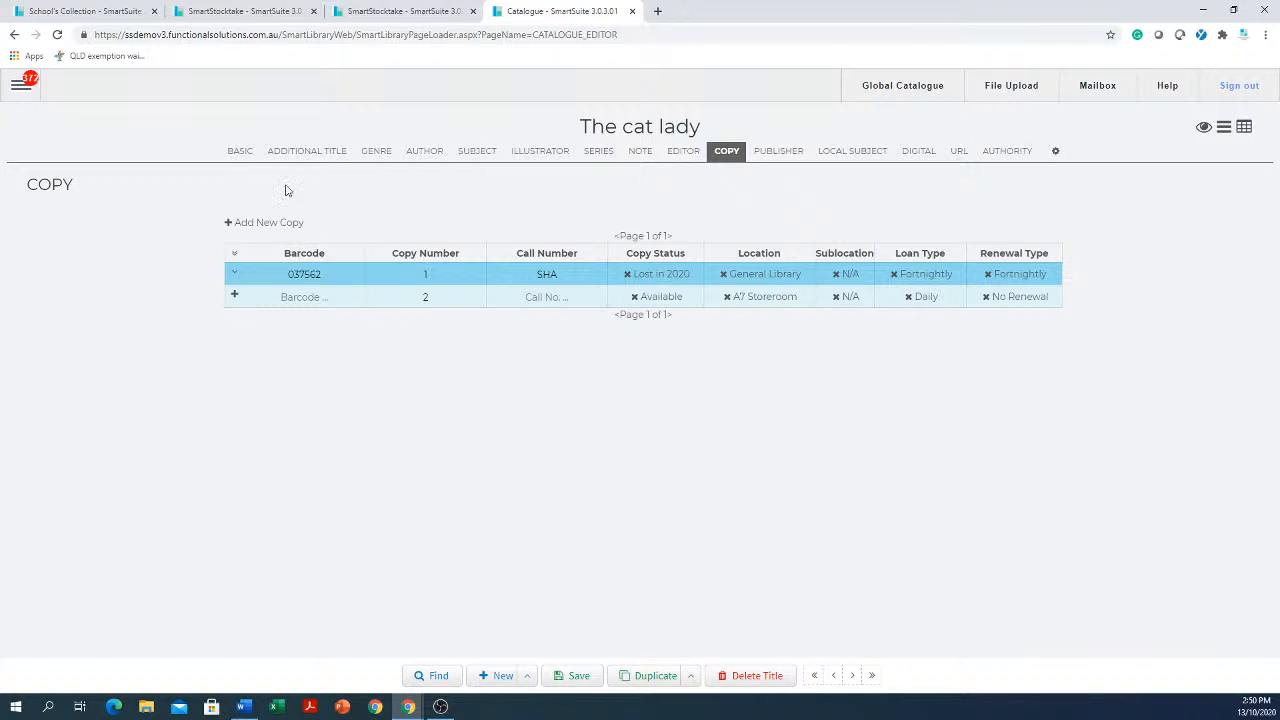
Open the Delete by Copy Status function from the catalogue global functions
left_click(17, 88)
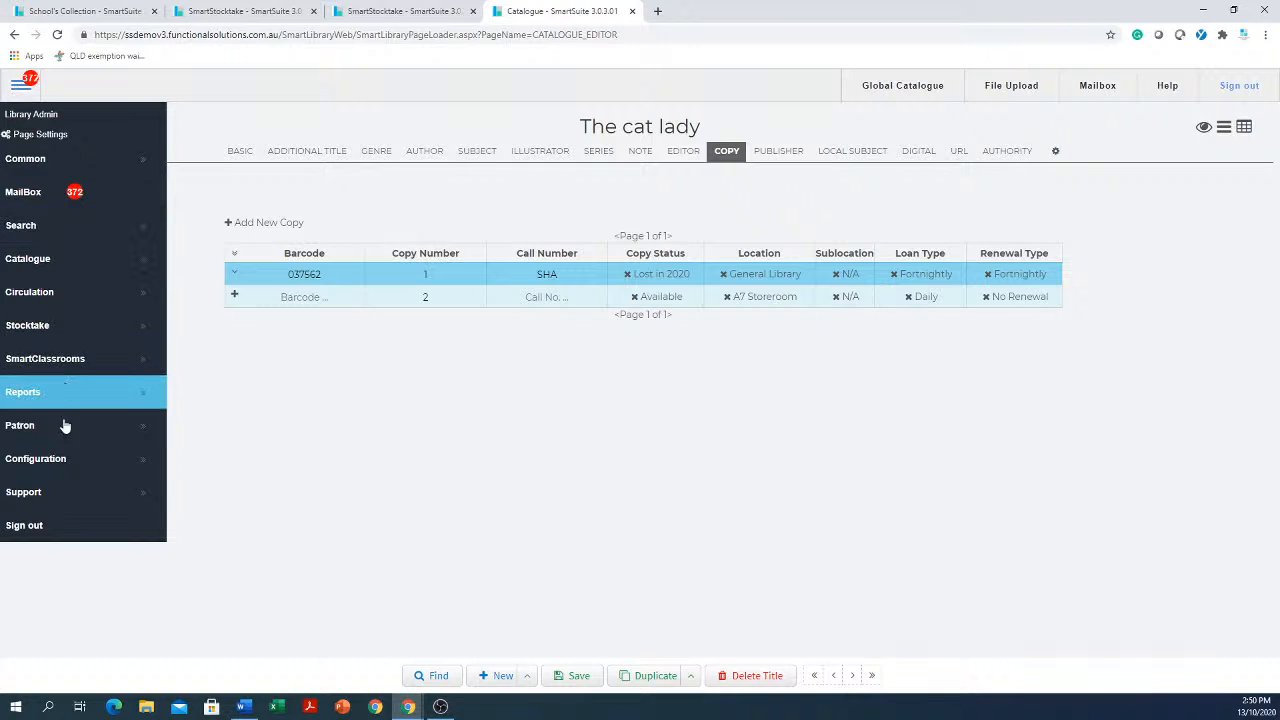
left_click(77, 463)
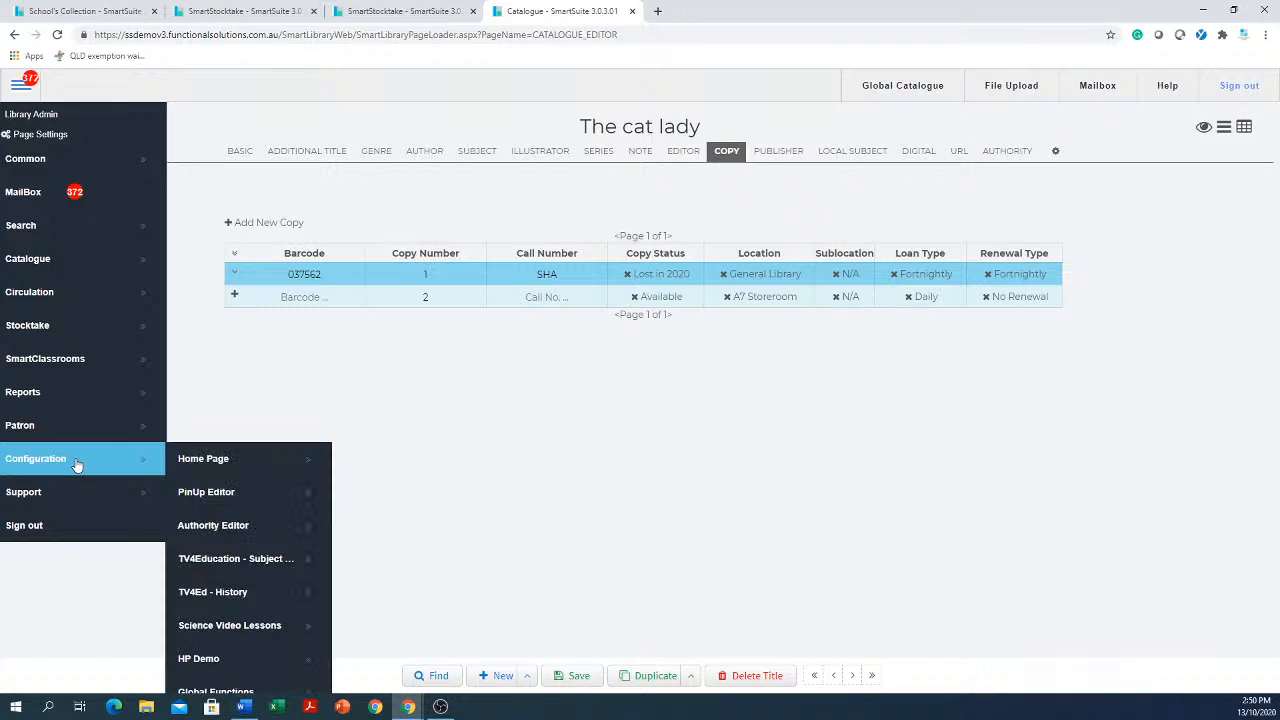
scroll(229, 543, "down", 1)
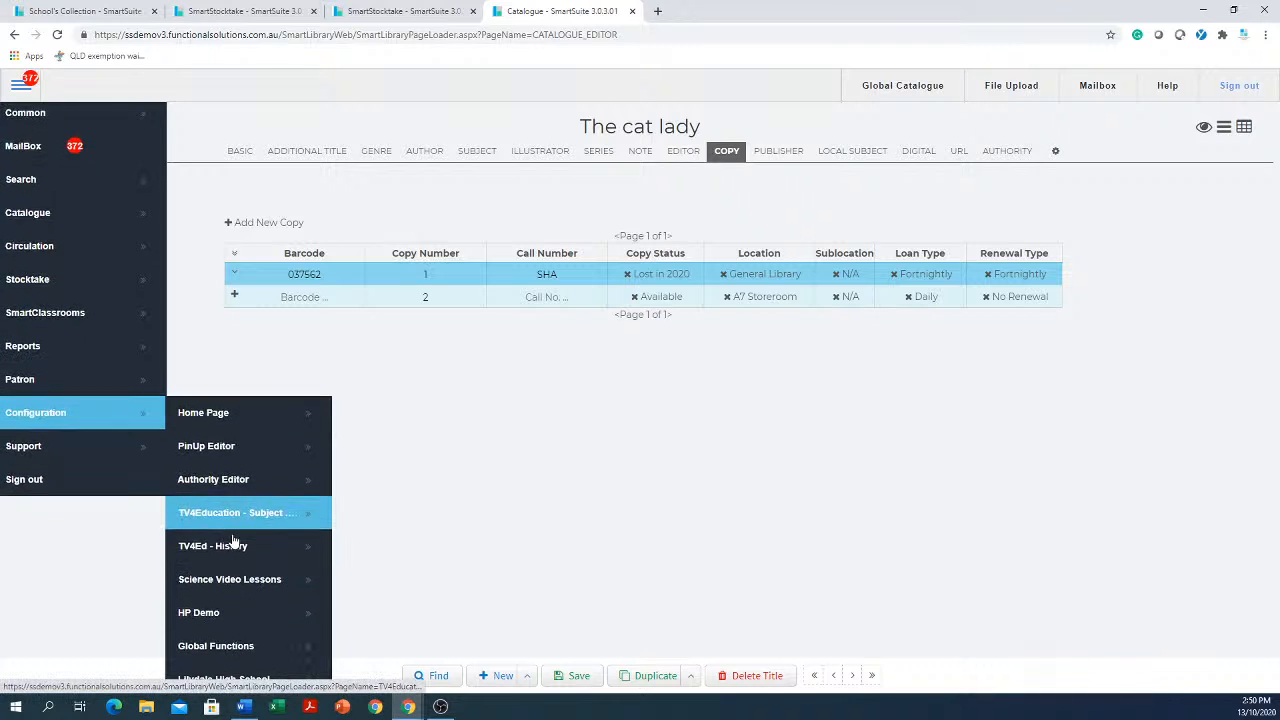
left_click(228, 647)
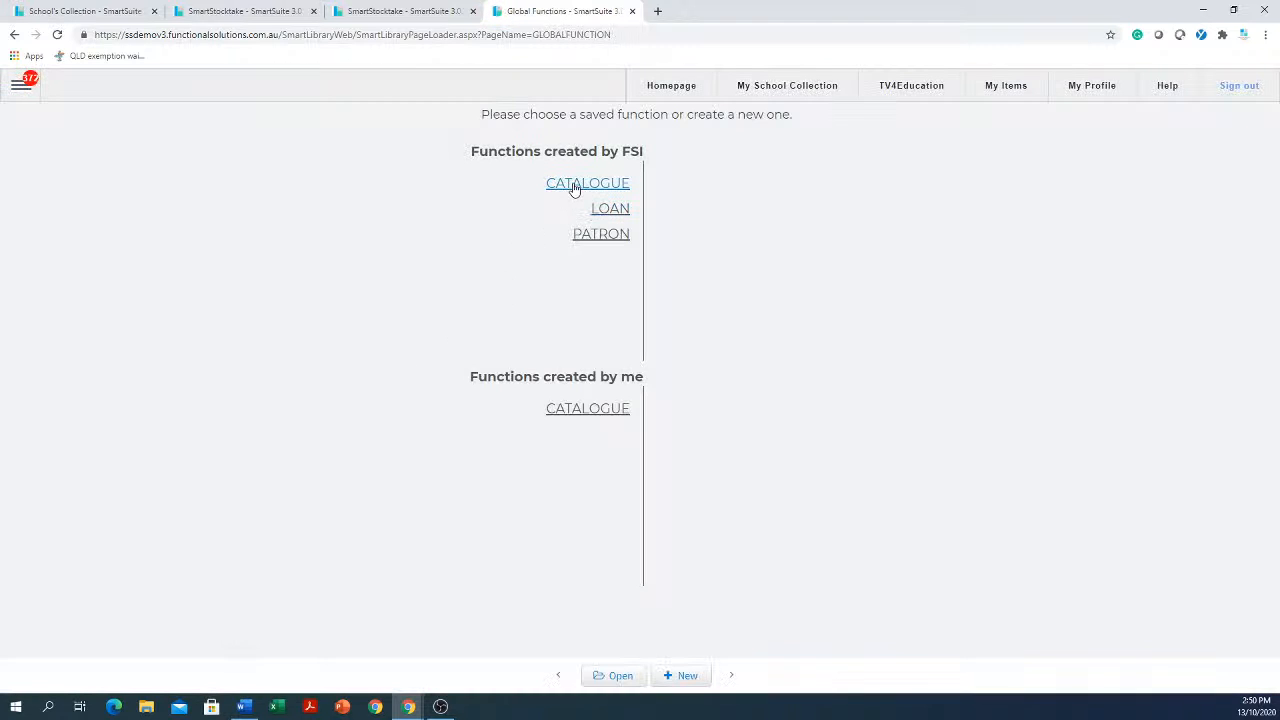
left_click(574, 188)
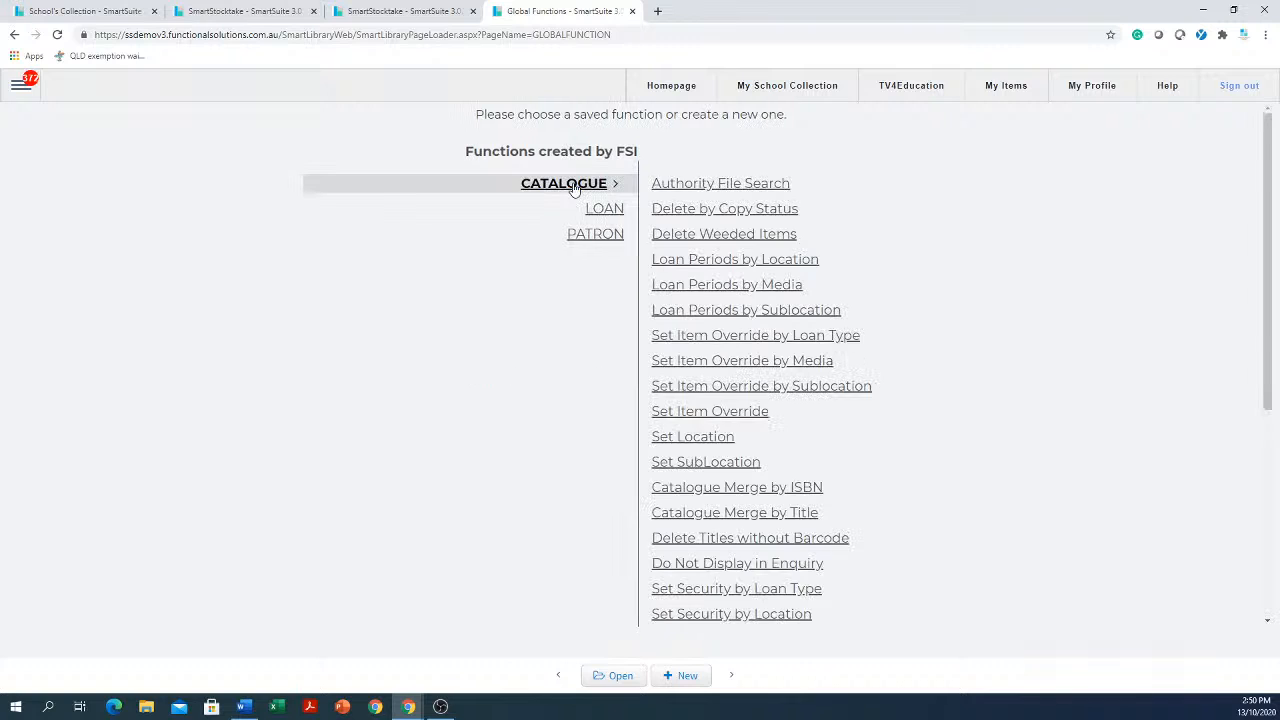
left_click(743, 214)
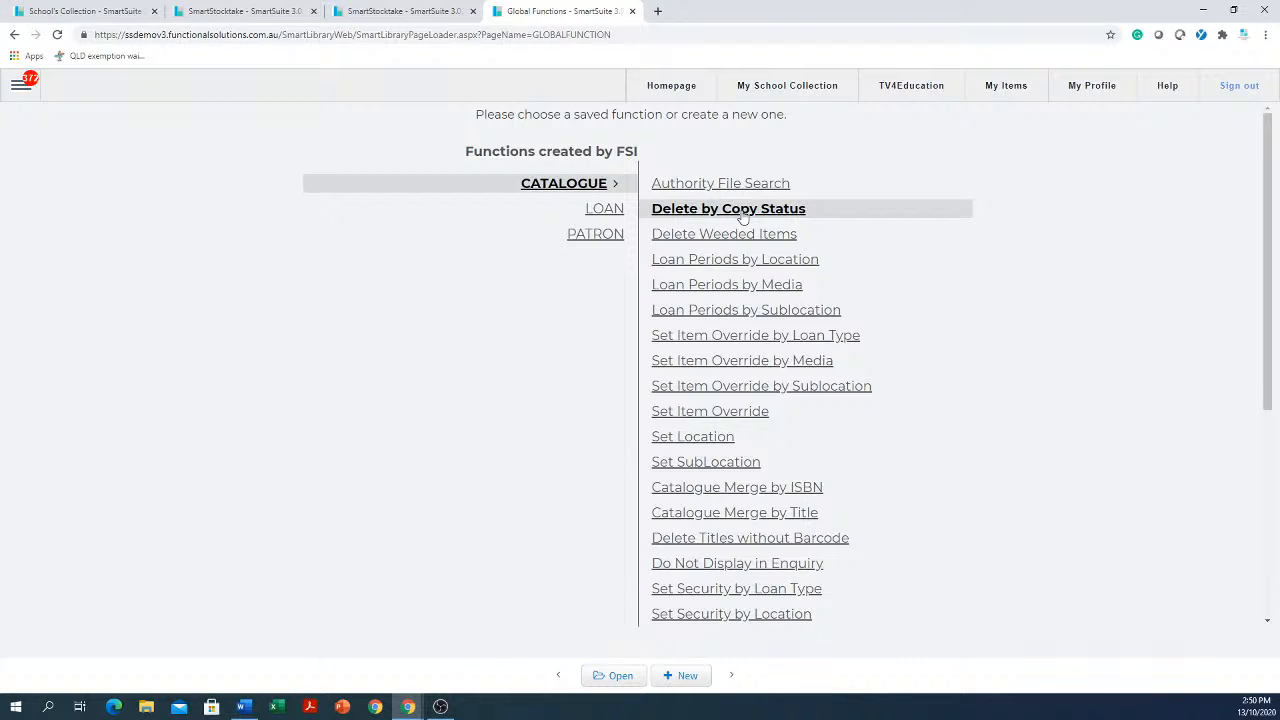
left_click(620, 676)
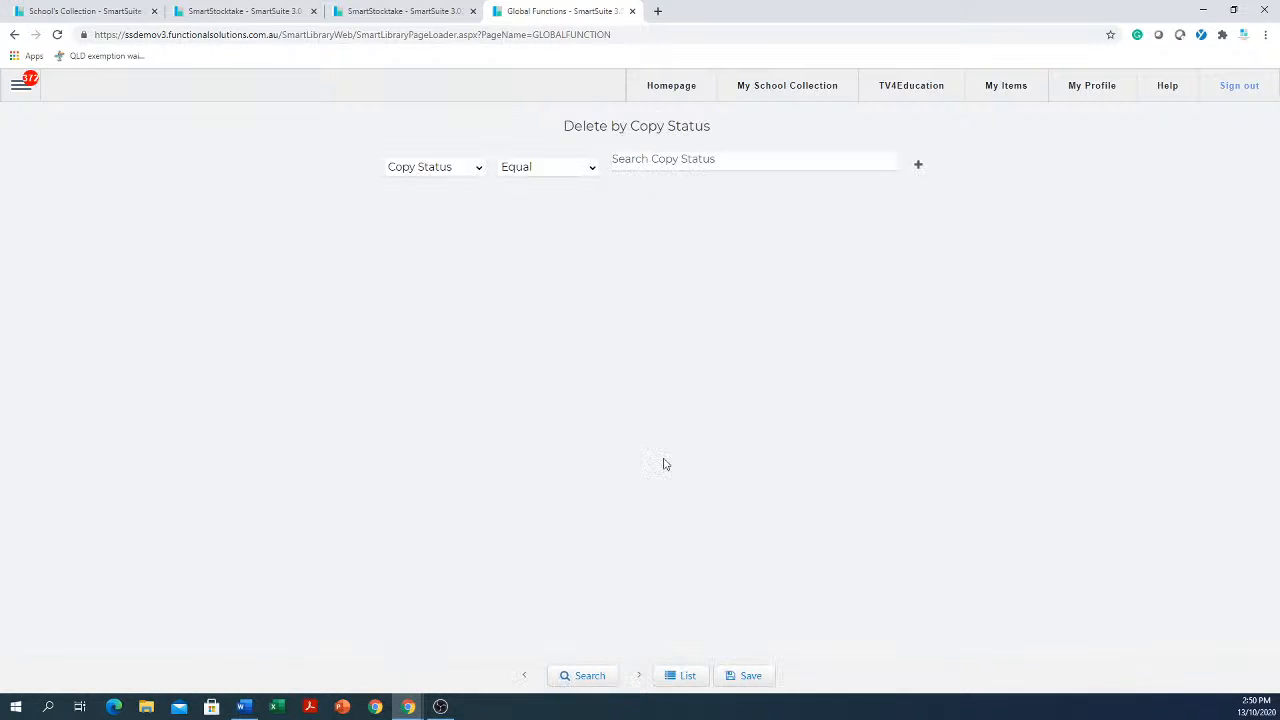
Search for copies whose copy status equals Lost in 2020
left_click(717, 162)
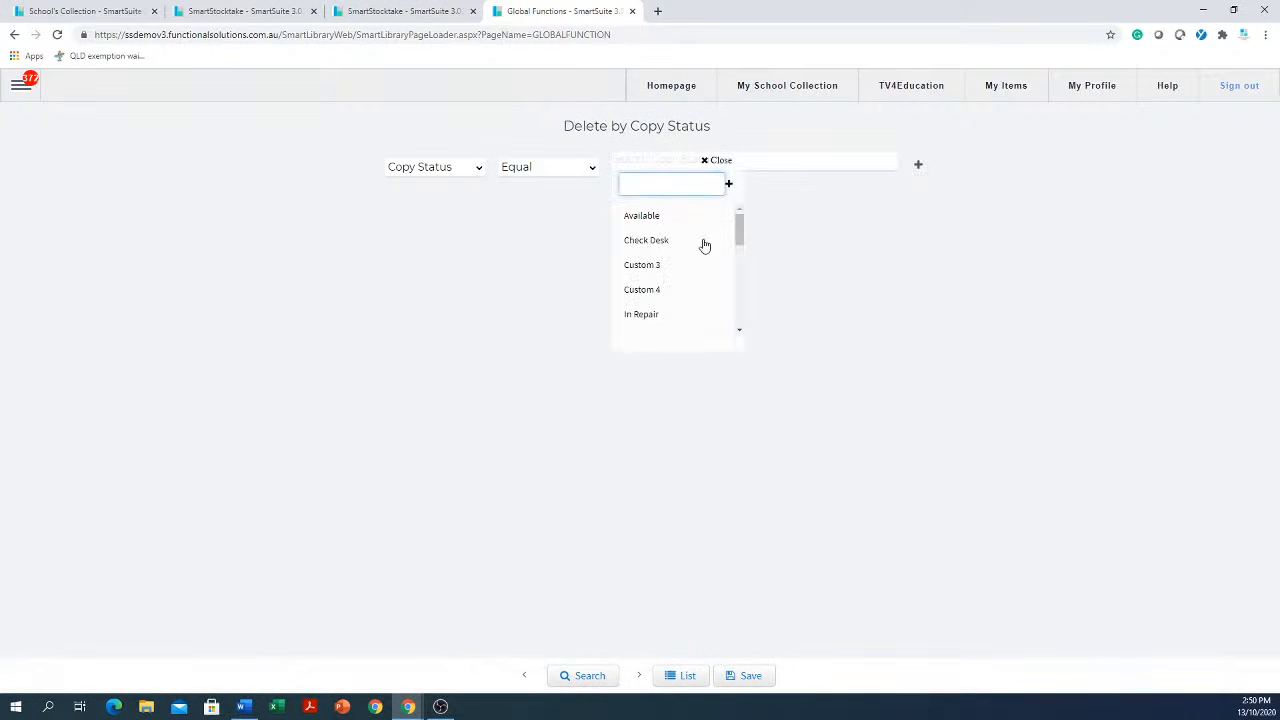
scroll(666, 275, "down", 2)
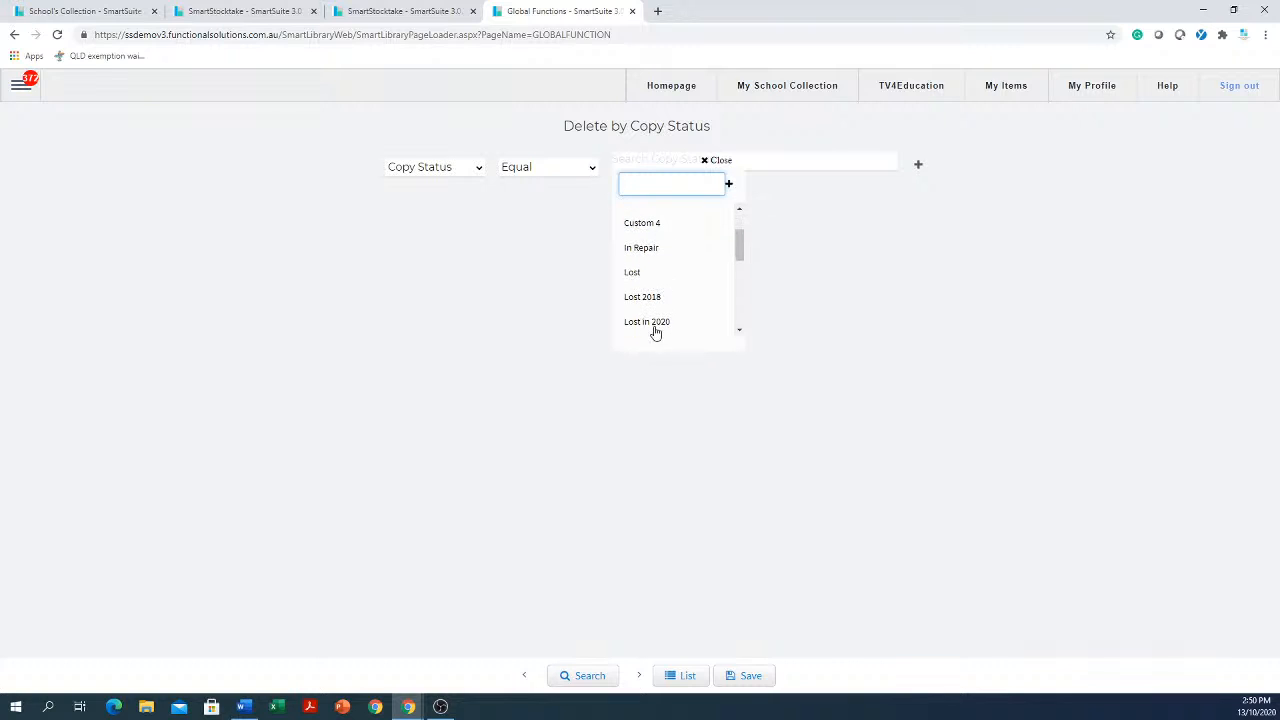
left_click(656, 322)
left_click(913, 425)
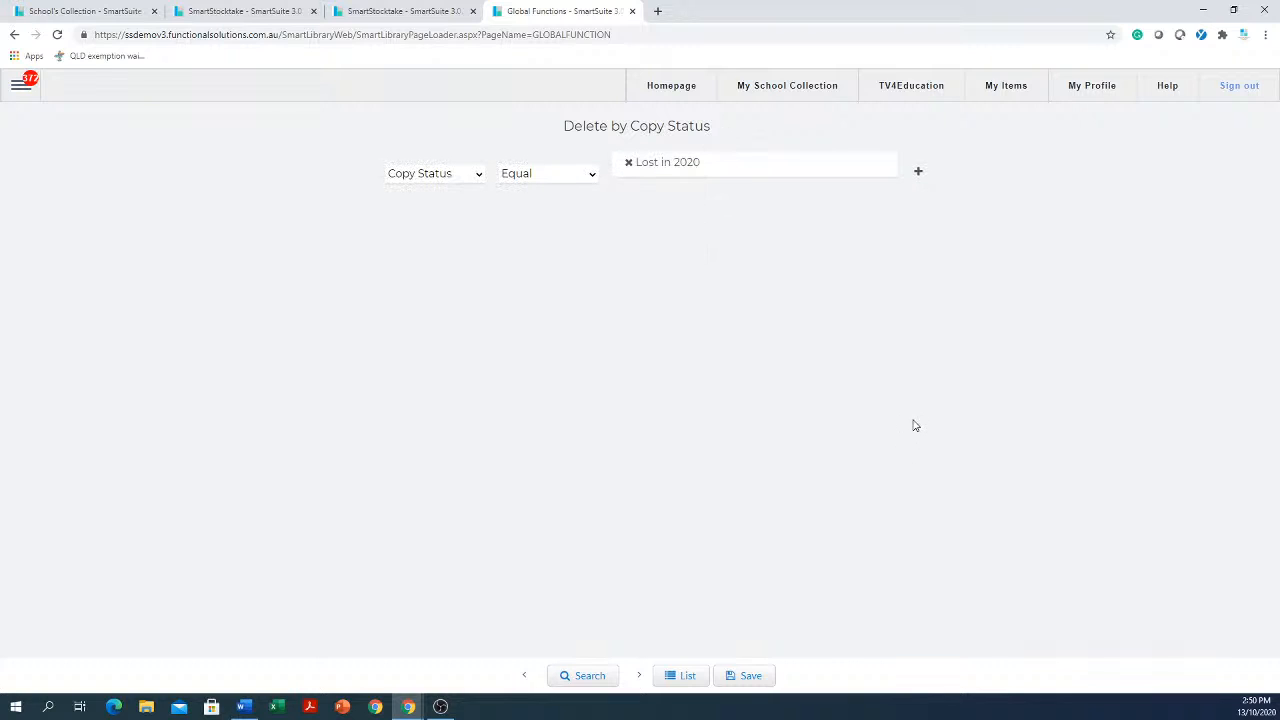
left_click(581, 678)
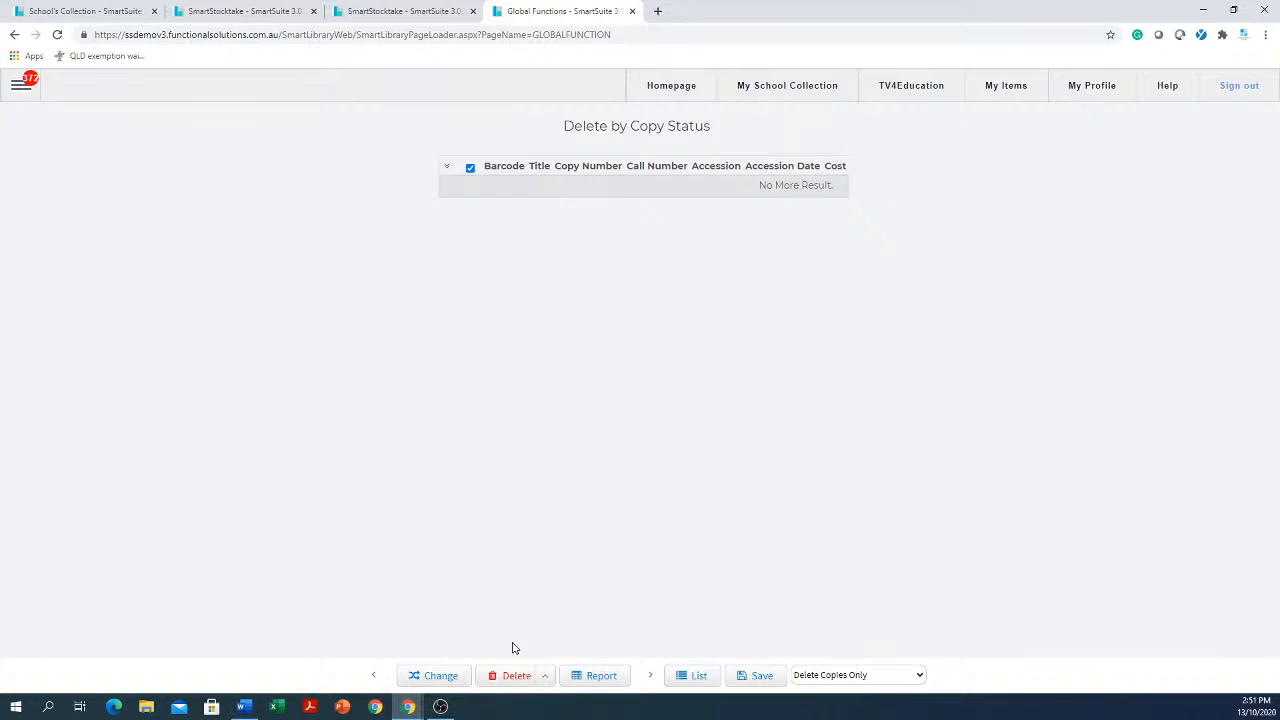
Reopen the Delete by Copy Status catalogue global function
left_click(21, 85)
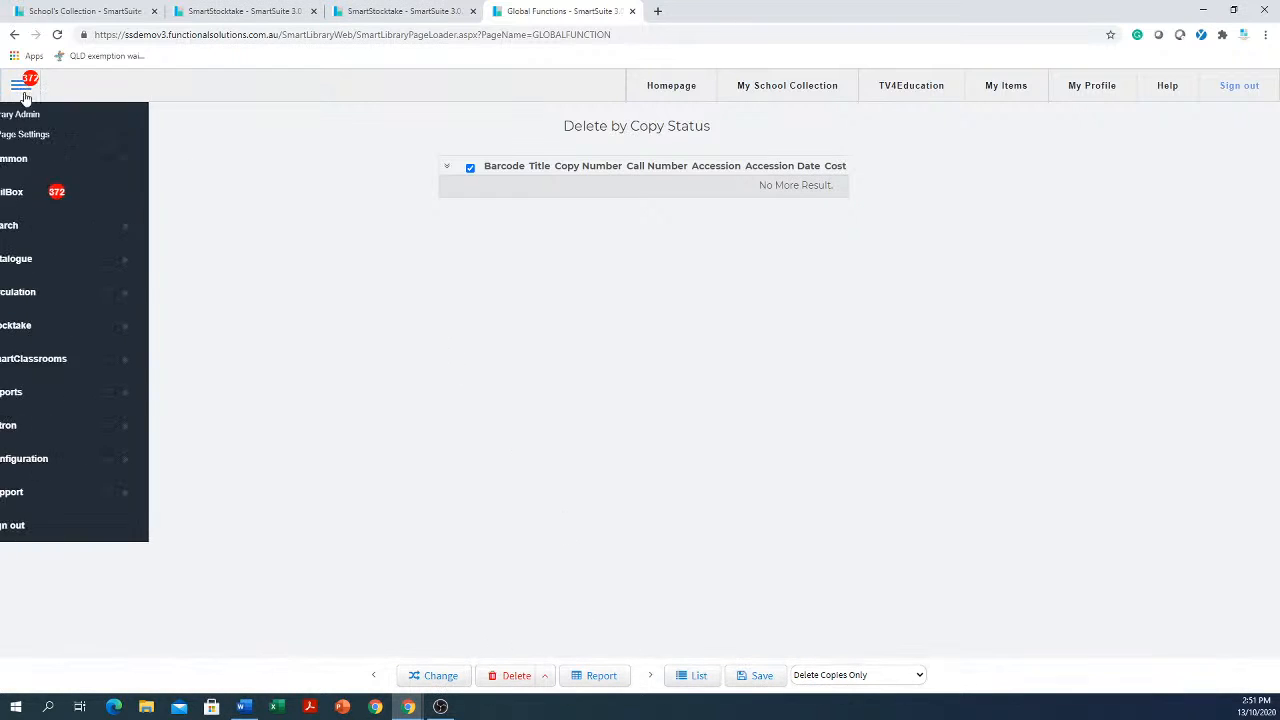
left_click(74, 404)
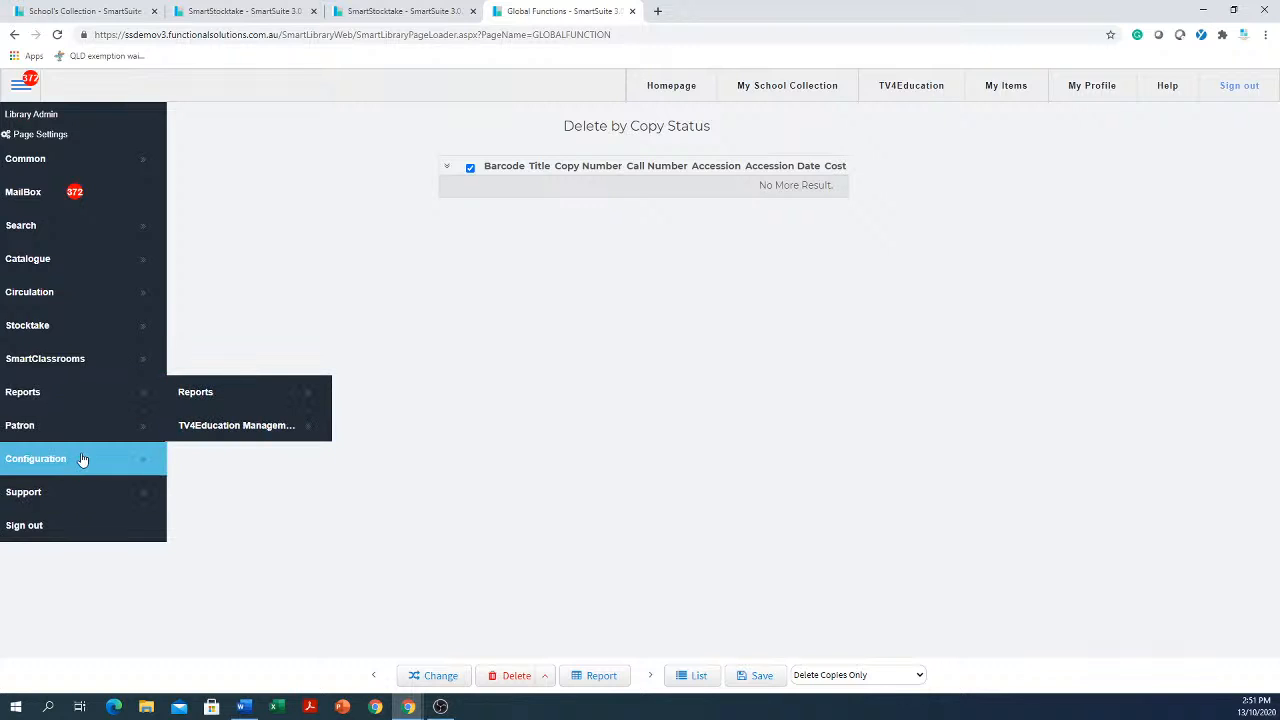
left_click(120, 492)
scroll(280, 577, "down", 2)
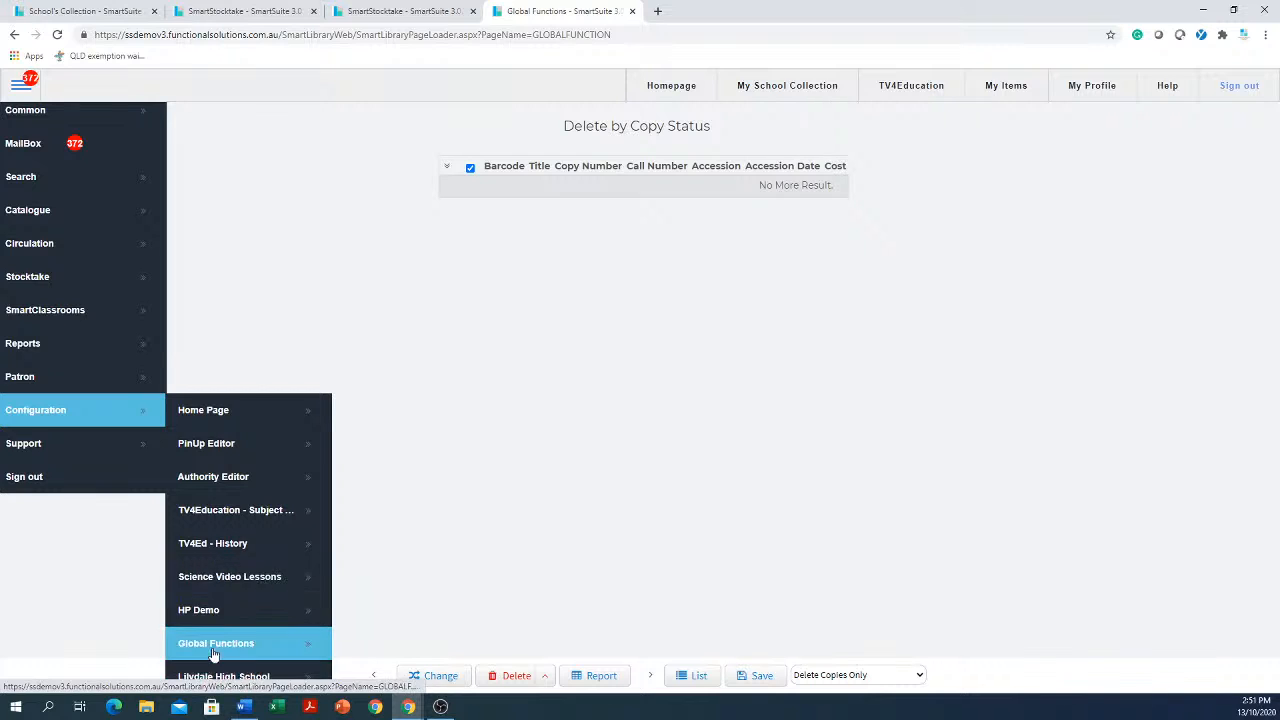
left_click(222, 643)
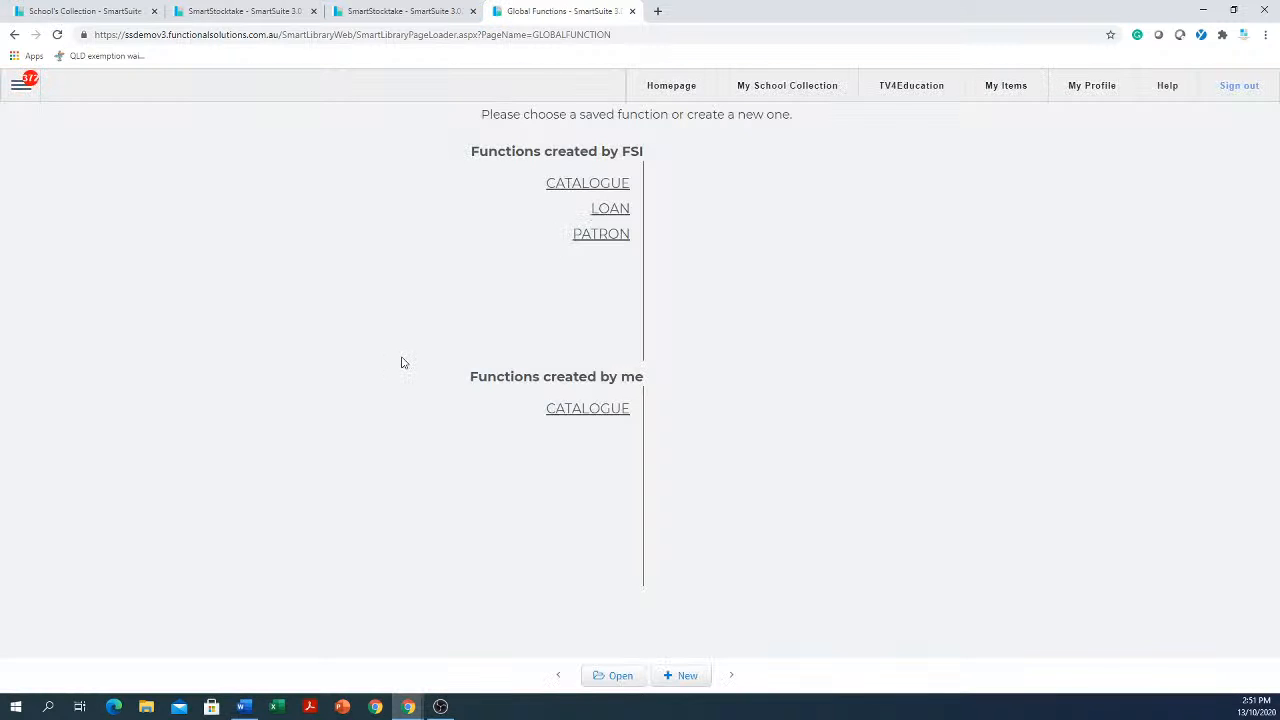
left_click(600, 185)
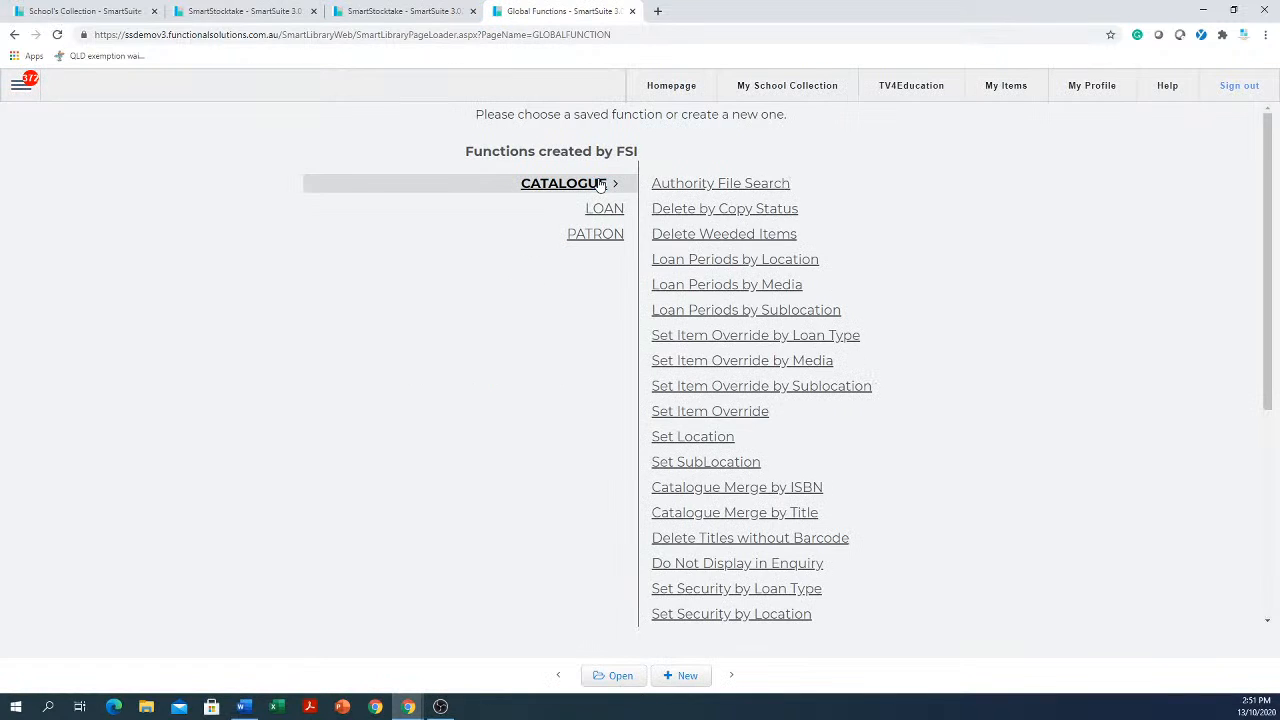
left_click(722, 212)
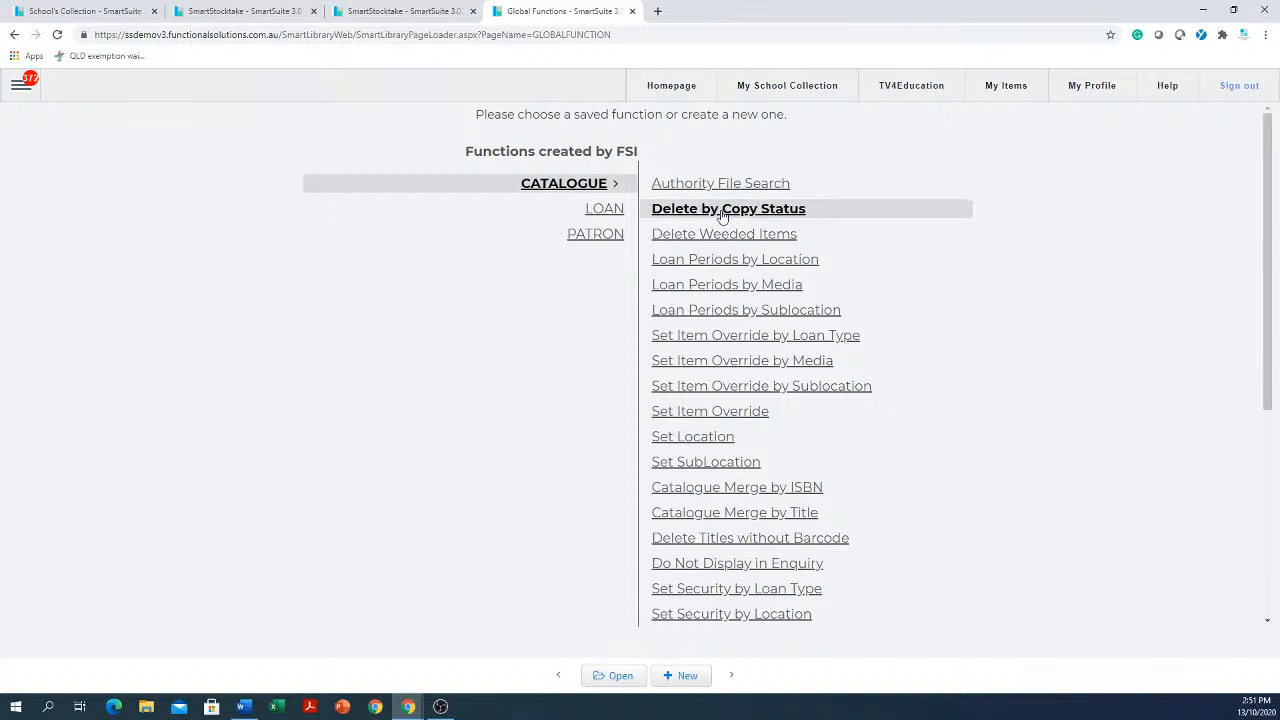
left_click(619, 678)
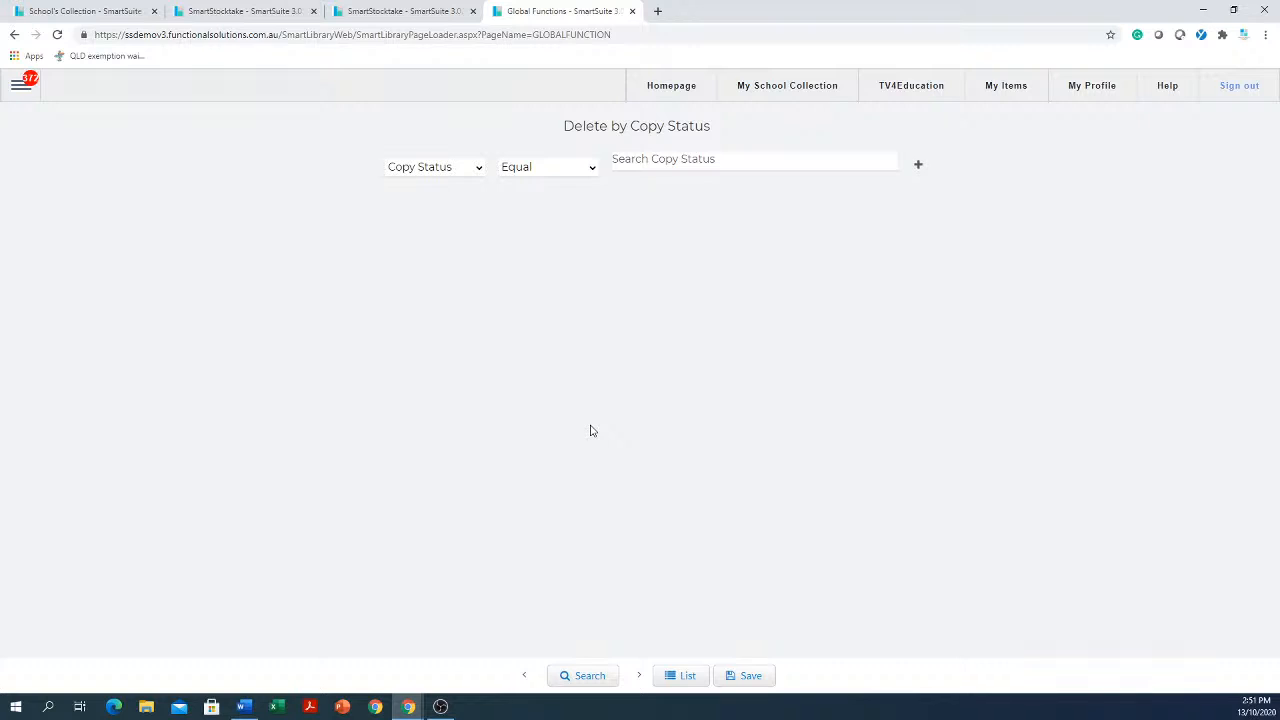
Search for copies whose copy status equals Available
left_click(680, 162)
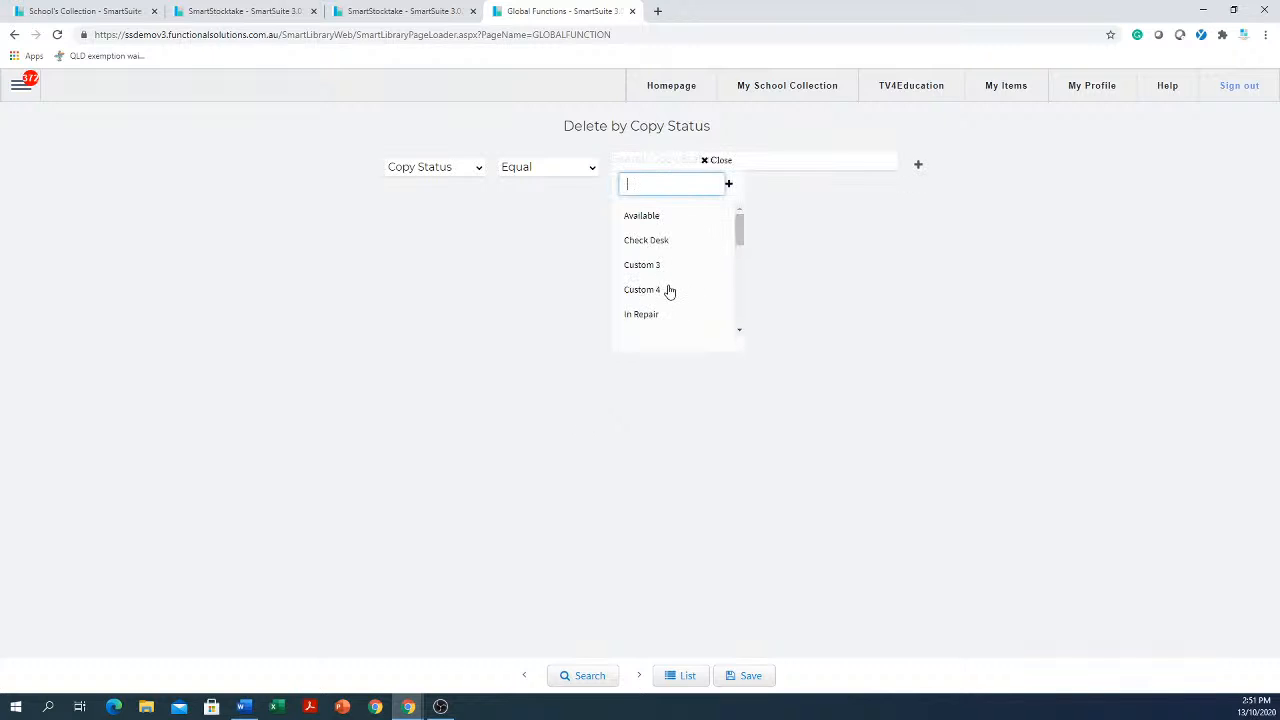
scroll(668, 289, "down", 3)
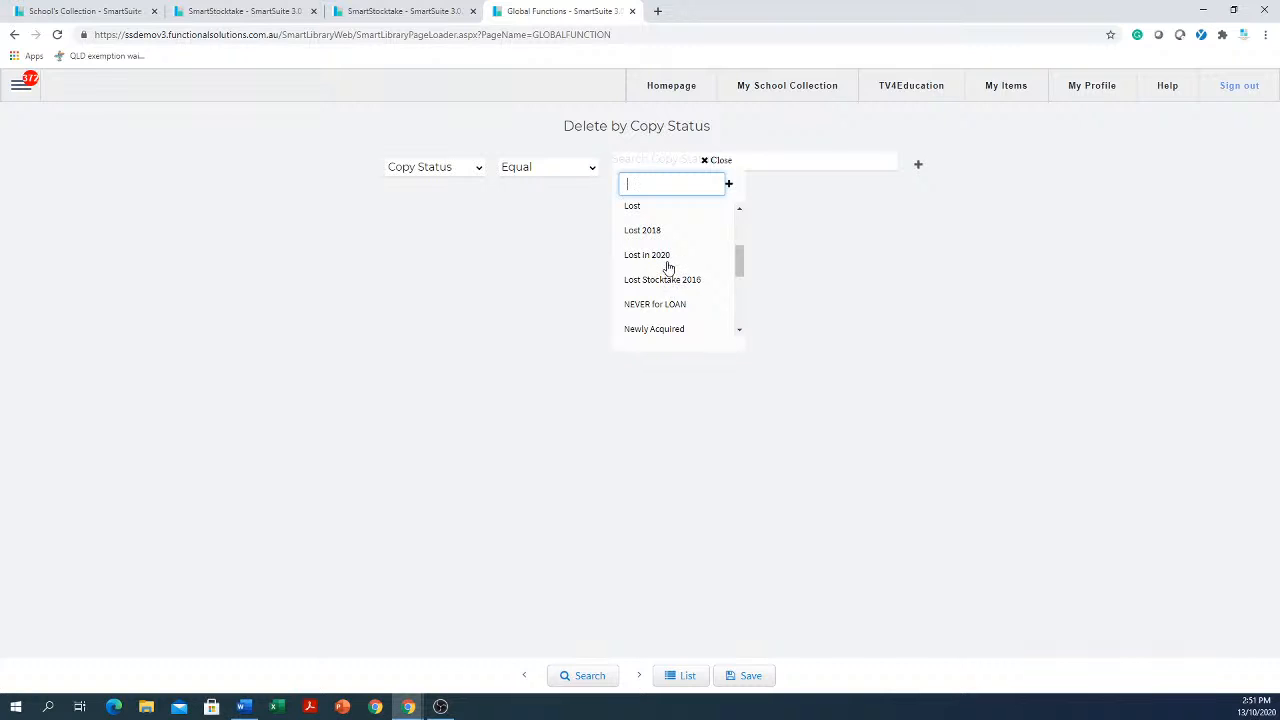
scroll(668, 267, "up", 3)
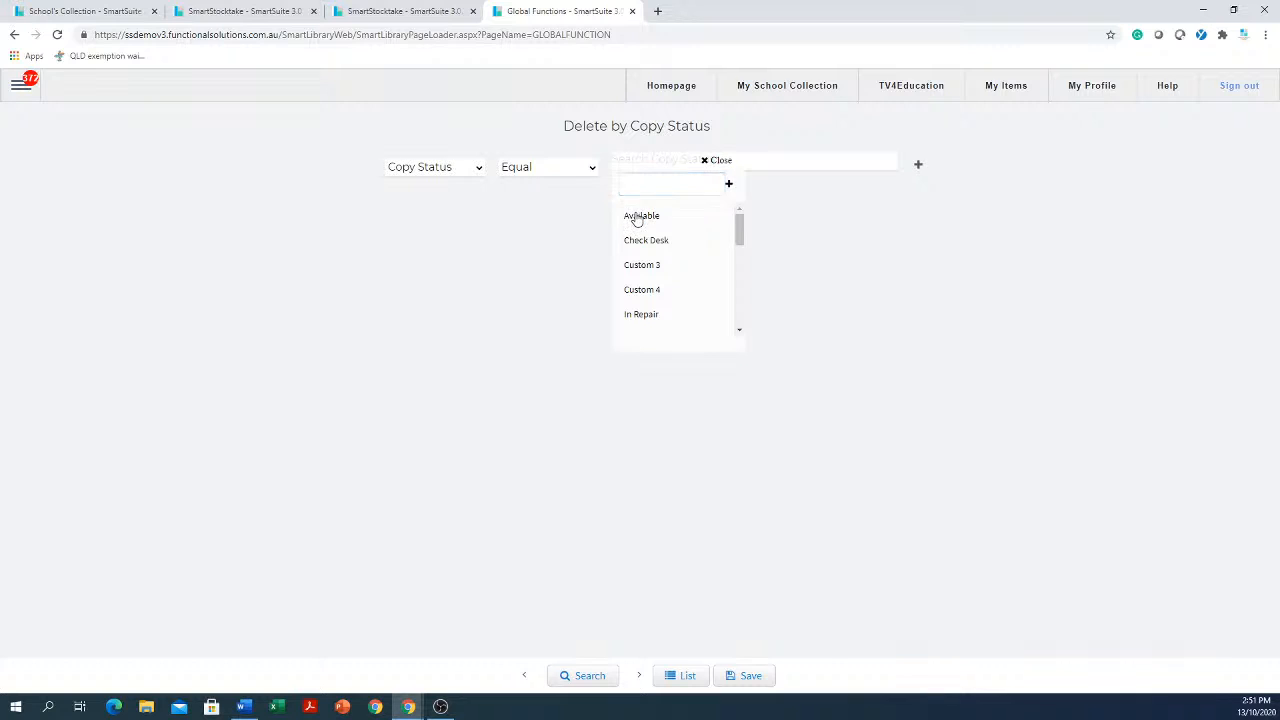
left_click(634, 218)
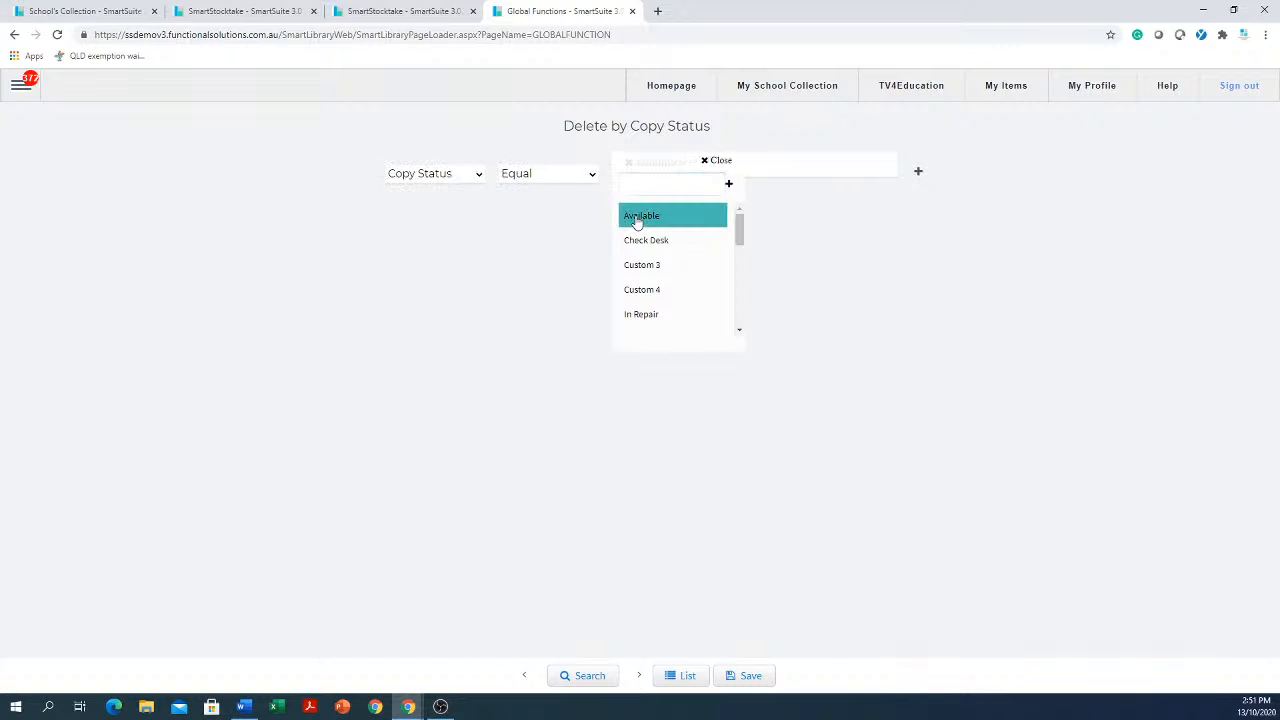
left_click(582, 677)
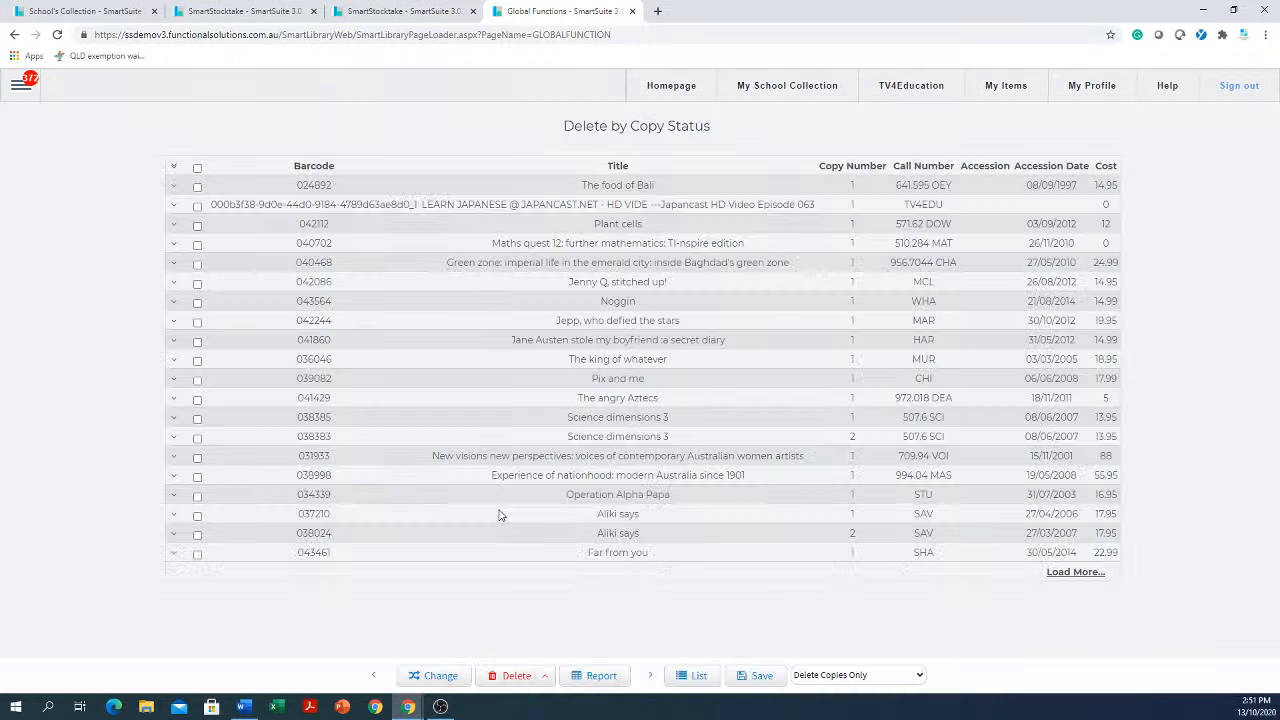
Load more results, select all listed copies and open the delete options, then close the Global Functions tab
left_click(1075, 571)
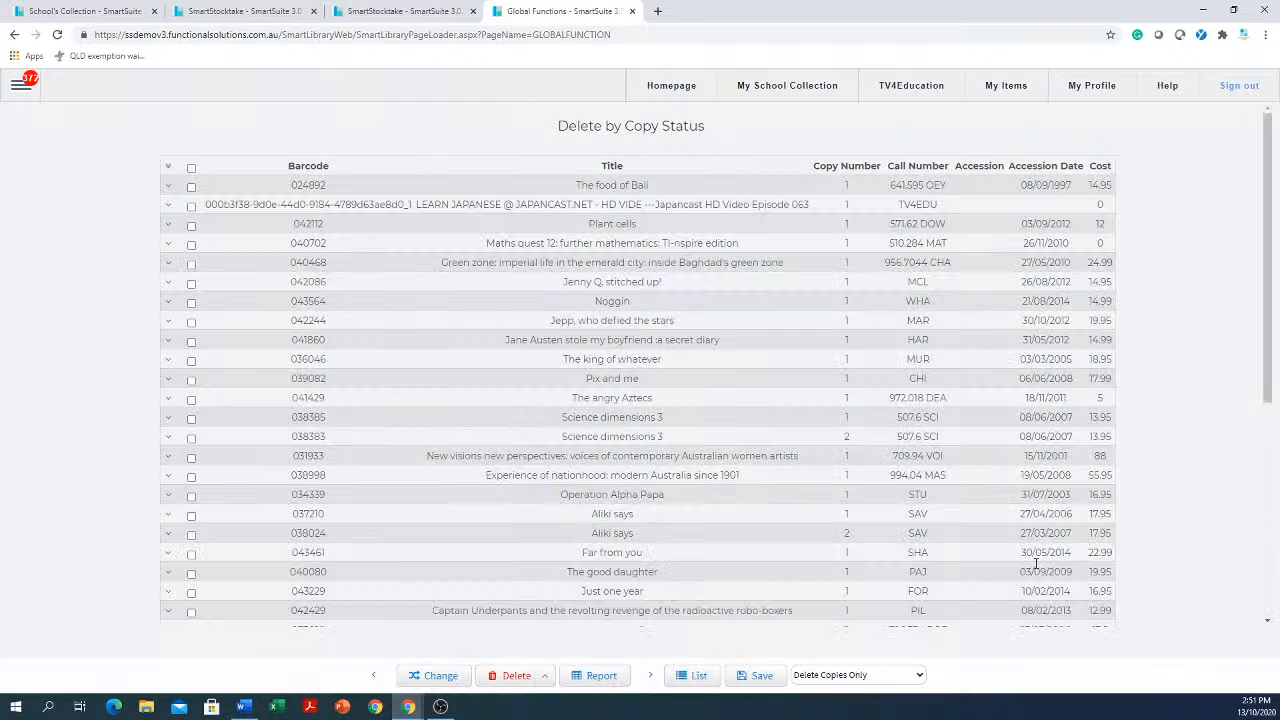
left_click(191, 169)
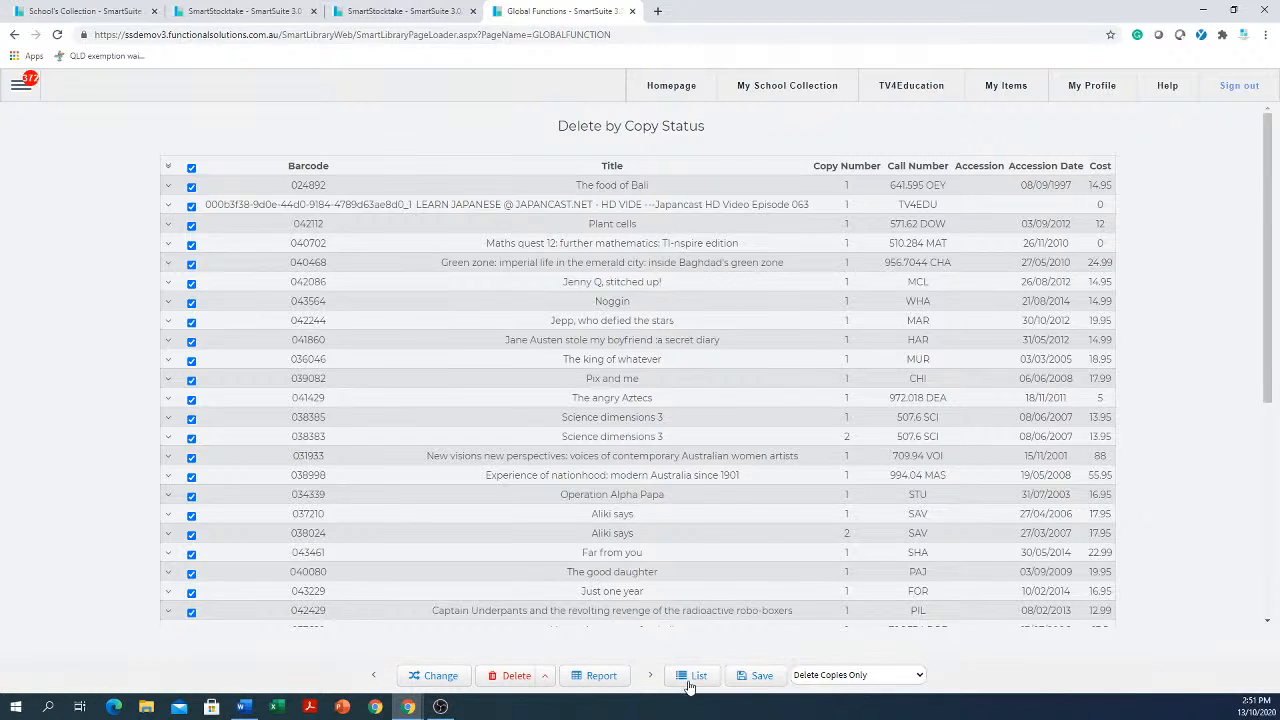
left_click(545, 680)
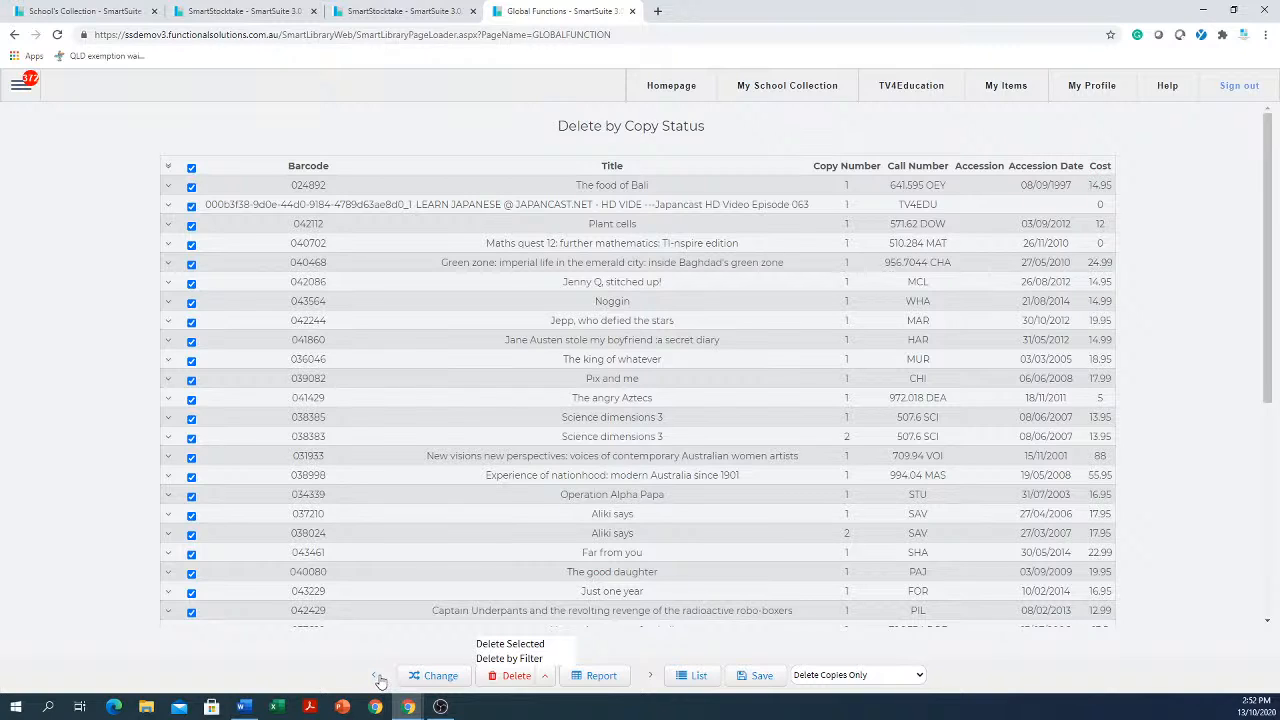
left_click(632, 11)
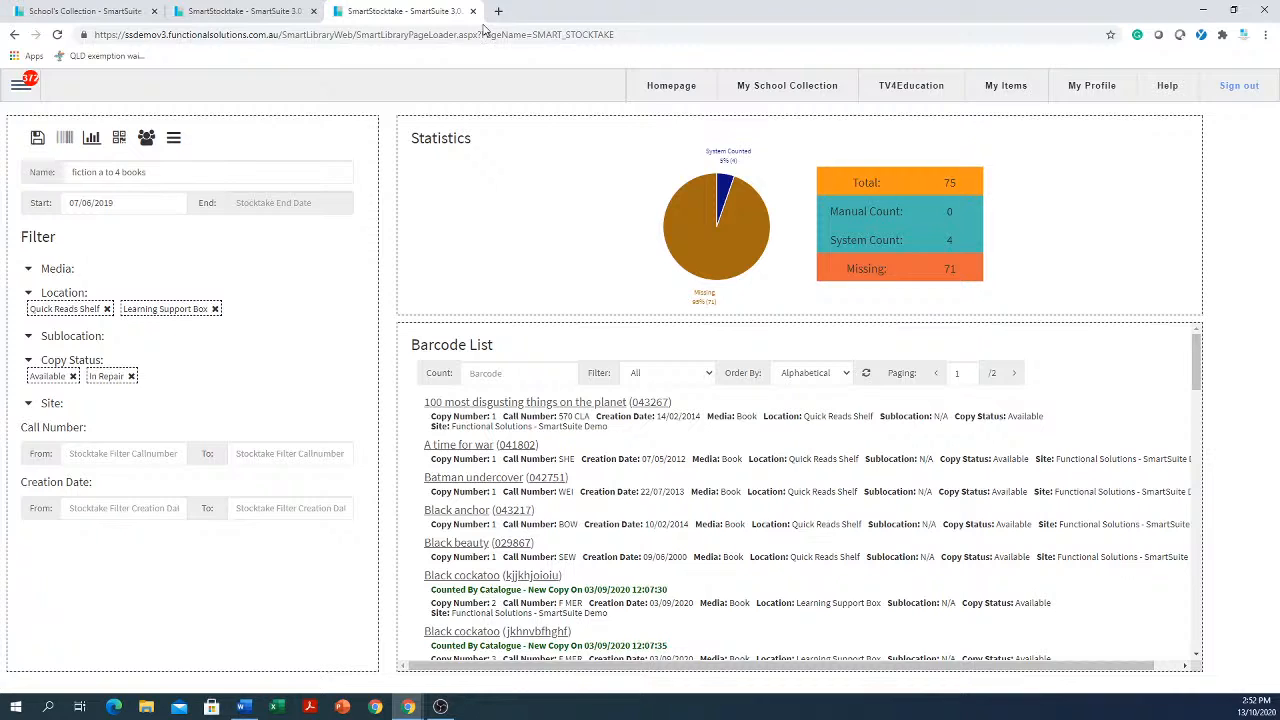
Open the mailbox's support tickets and start a new ticket in the Subject field
left_click(18, 88)
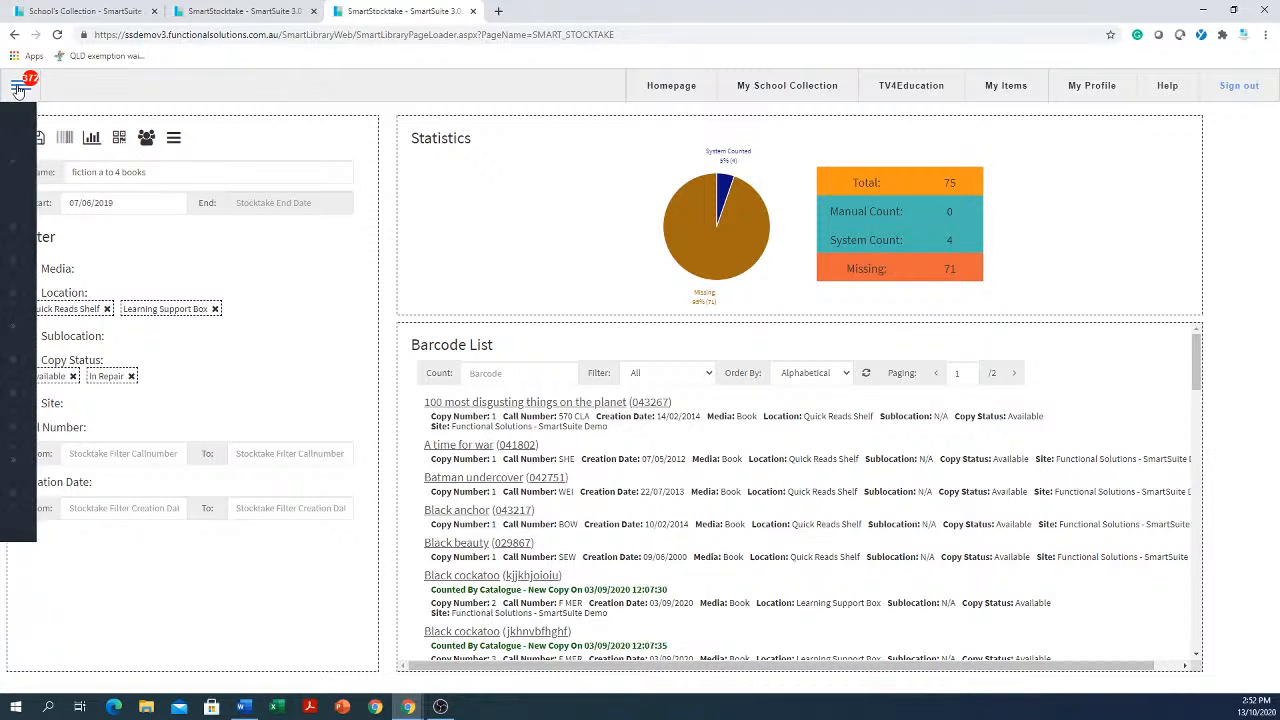
left_click(33, 197)
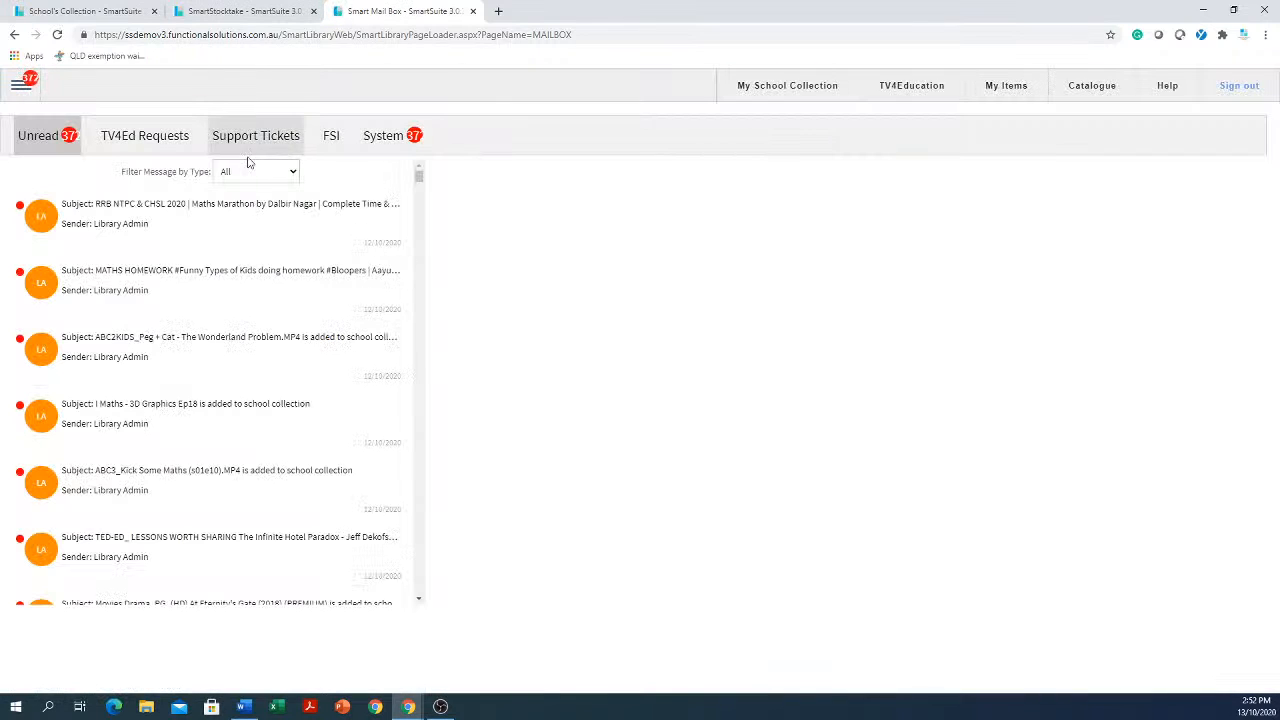
left_click(222, 147)
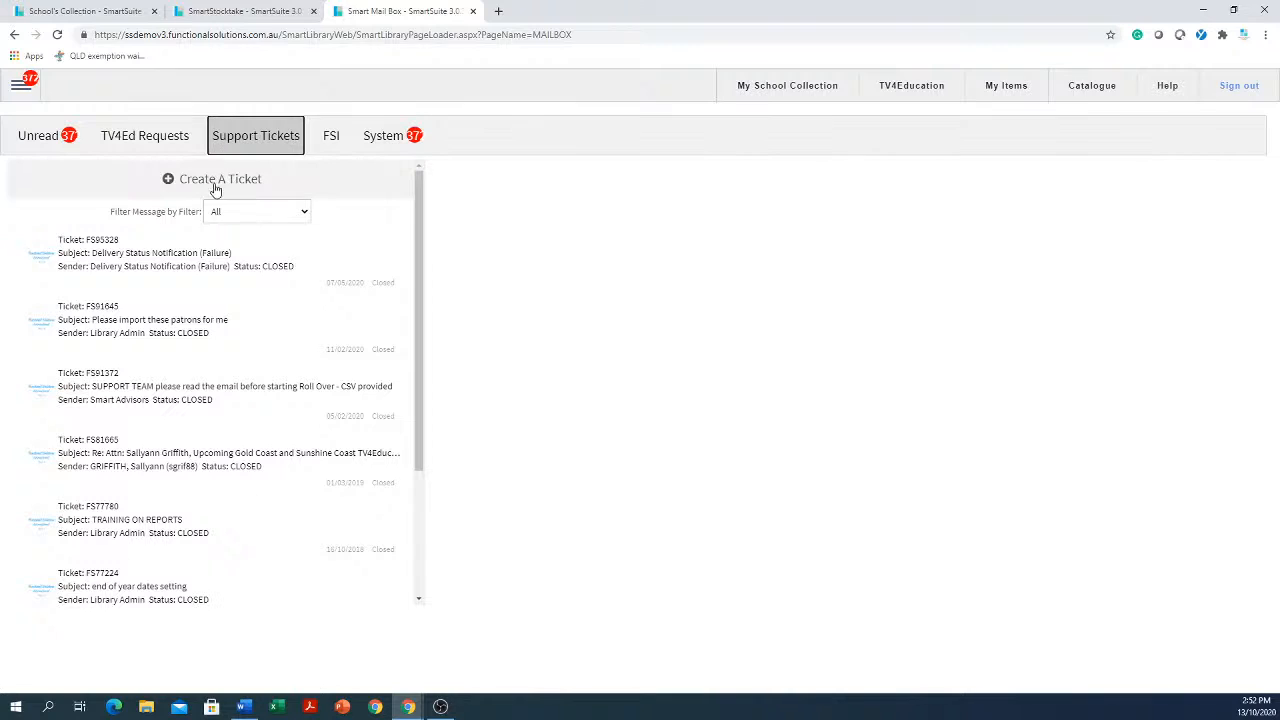
left_click(221, 178)
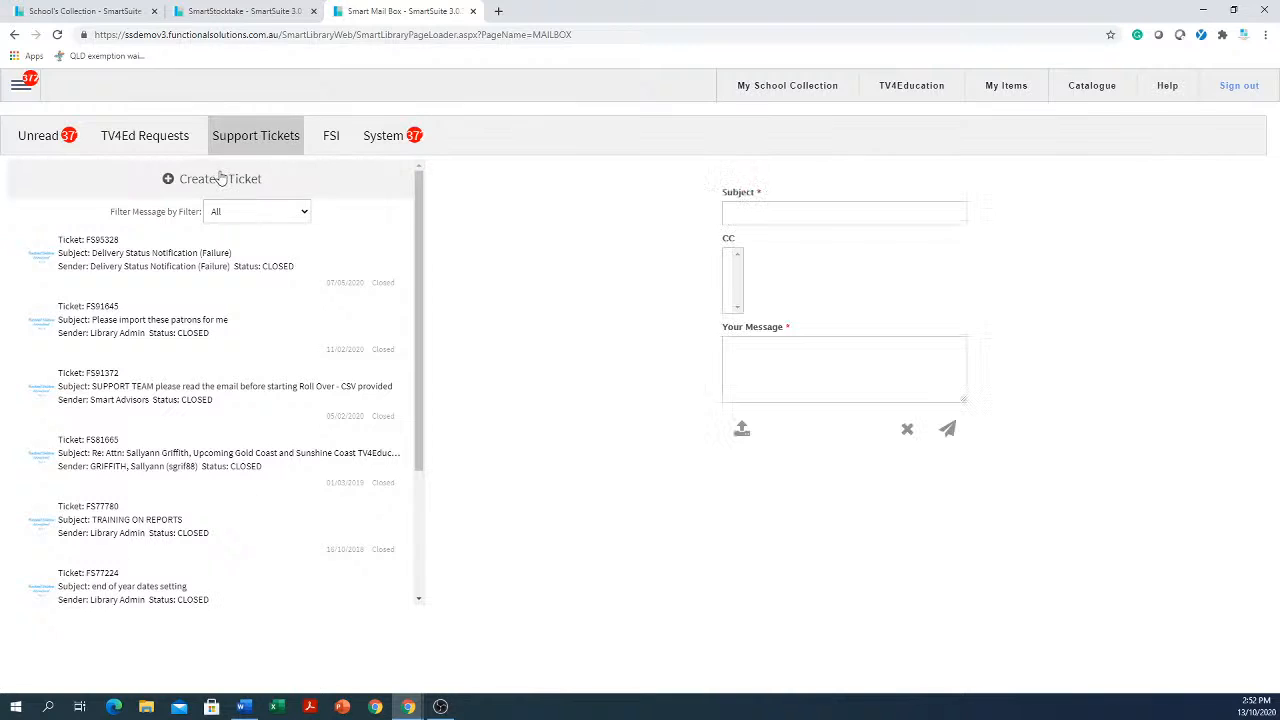
left_click(892, 211)
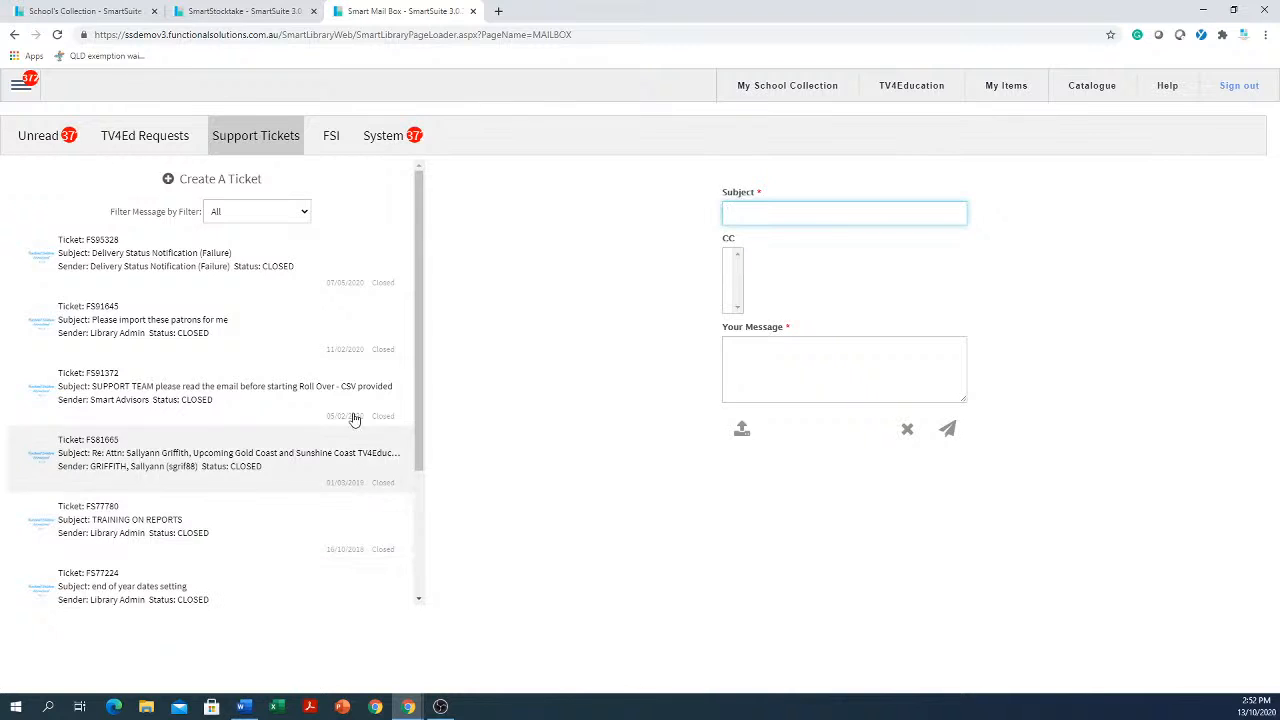
Close the browser, then close the Word document without saving it
left_click(1268, 12)
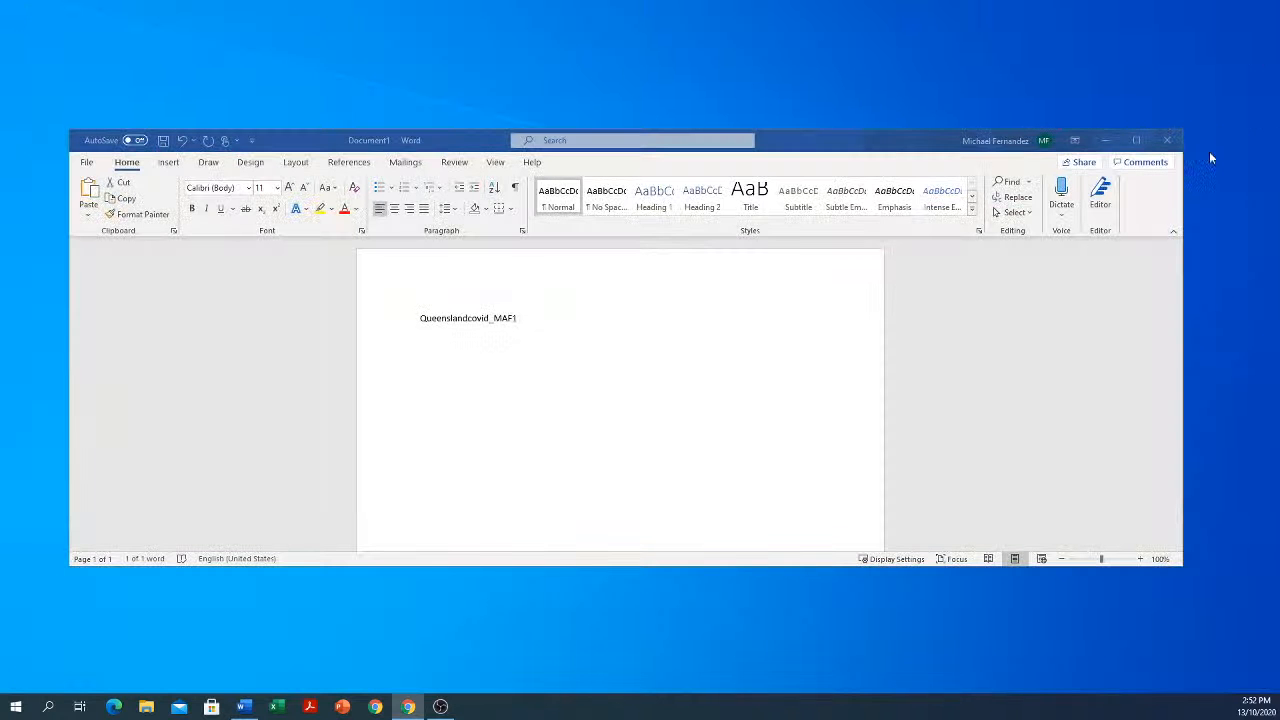
left_click(1166, 140)
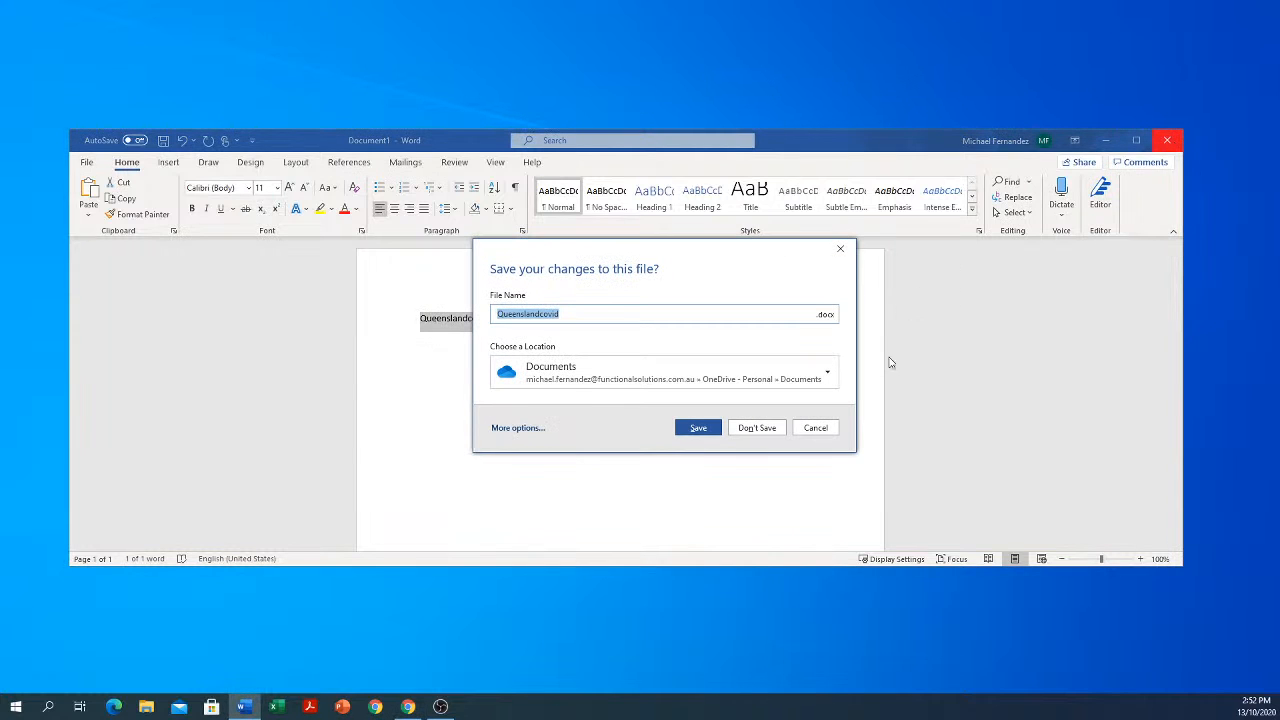
left_click(757, 430)
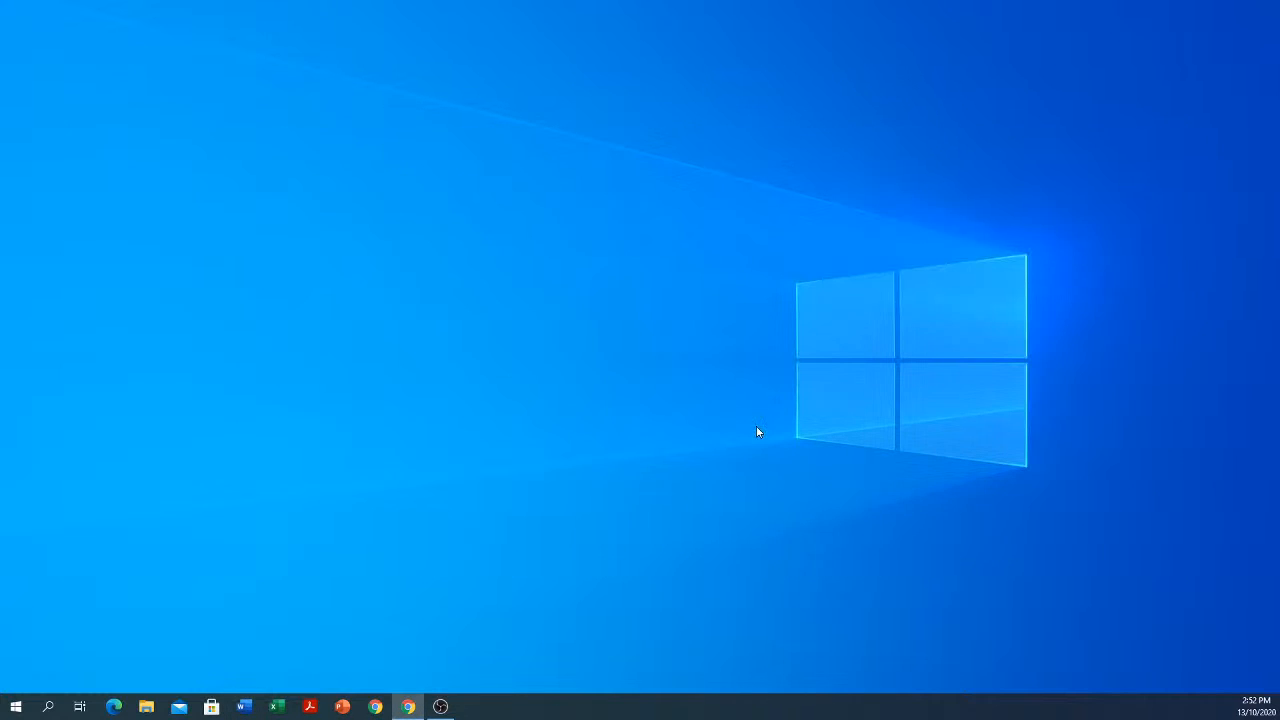